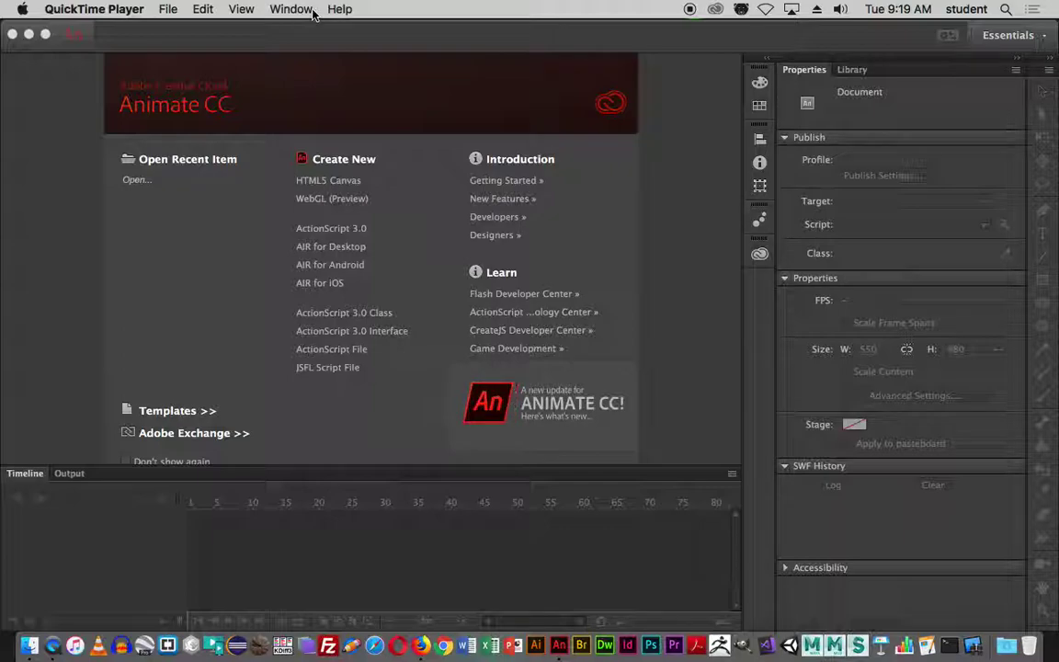
- Switch to the Classic workspace and widen the Tools panel to two columns
left_click(327, 50)
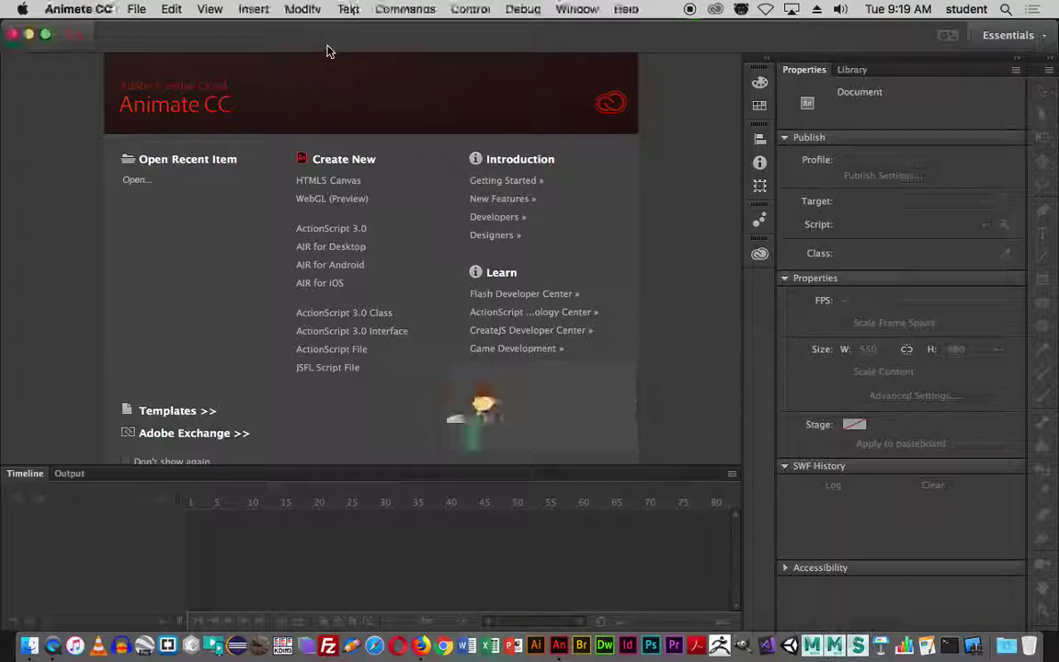
left_click(578, 9)
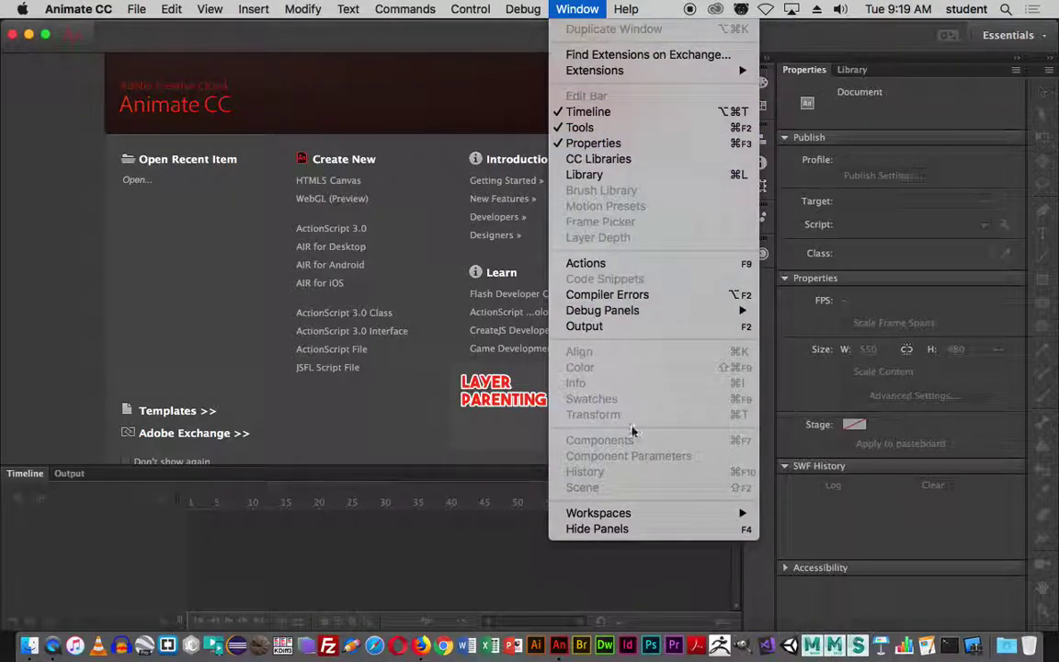
mouse_move(630, 521)
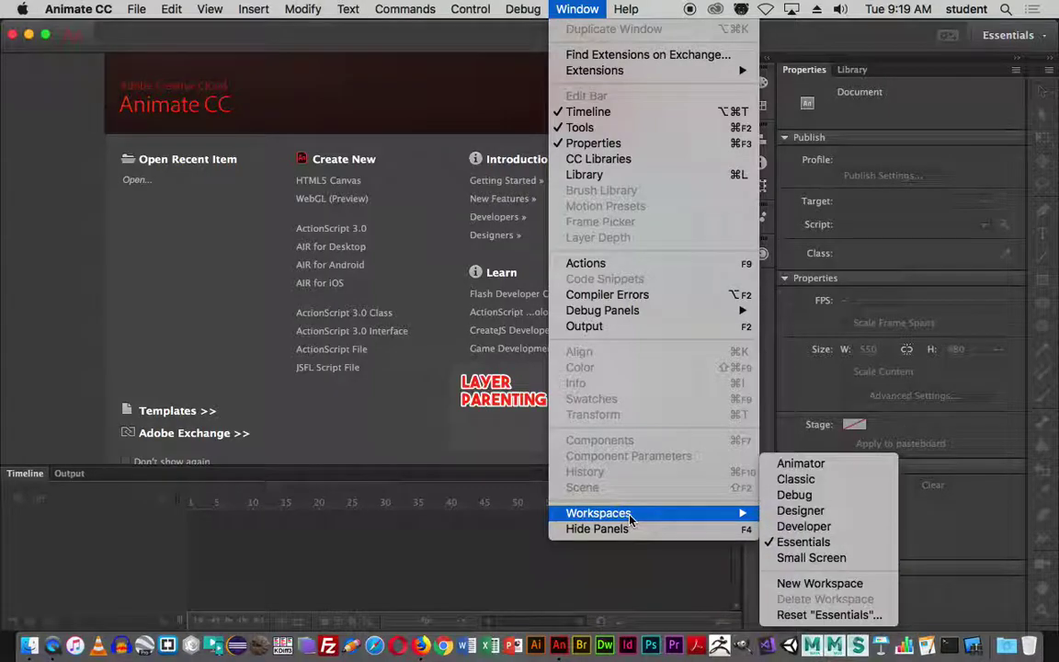
left_click(798, 479)
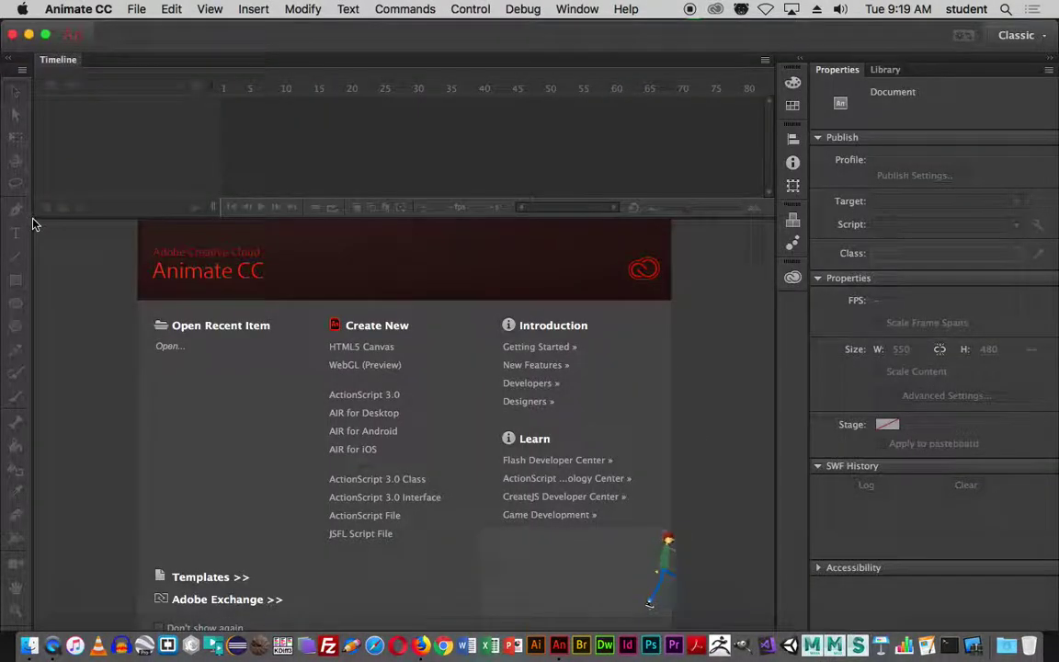
left_click_drag(34, 219, 73, 220)
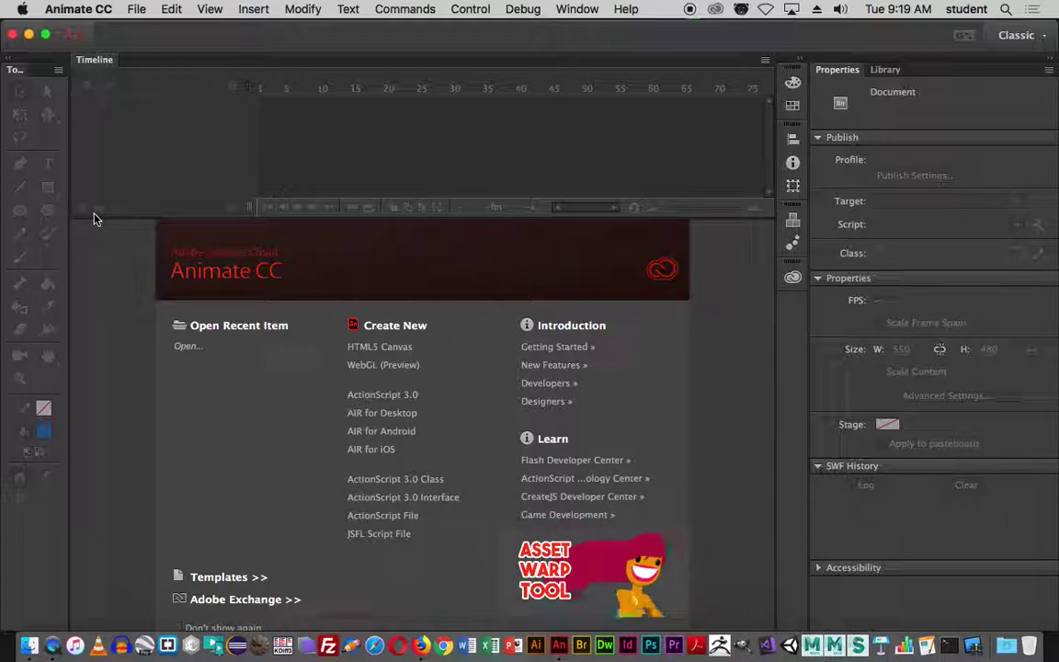
- Create a new ActionScript 3.0 document and look at its Library and Properties panels
left_click(401, 403)
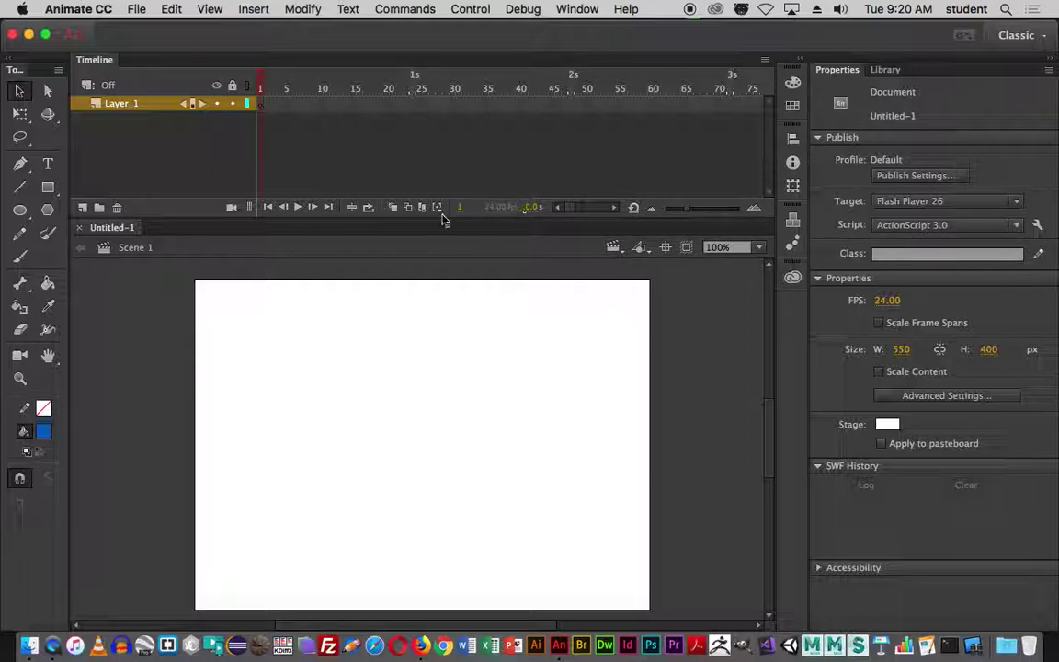
left_click(880, 70)
left_click(841, 72)
left_click(885, 72)
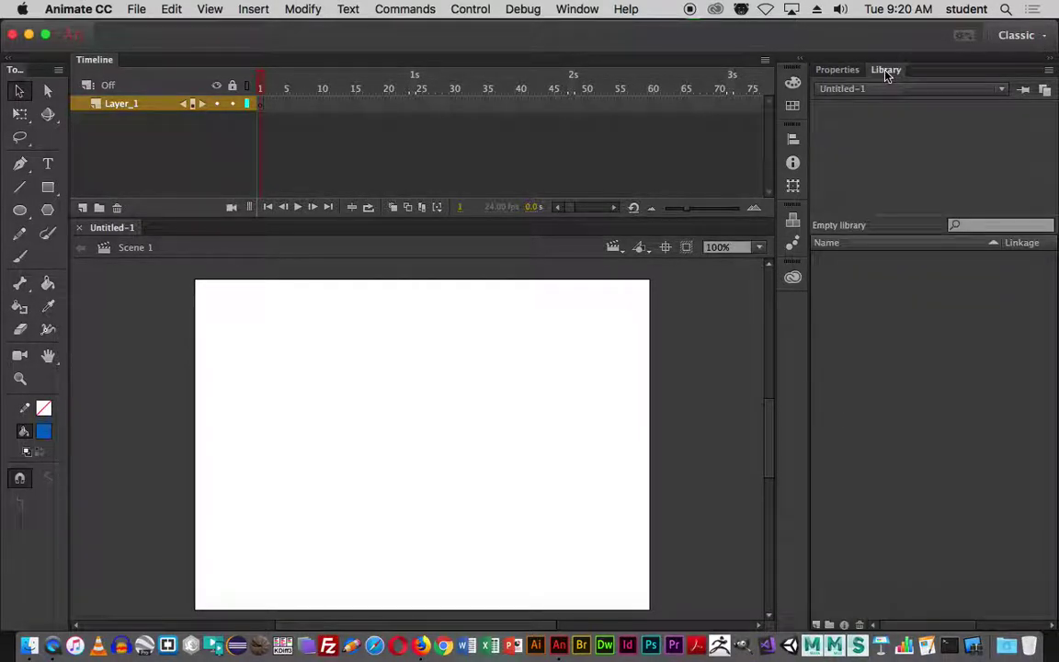
mouse_move(885, 74)
left_mouse_down()
mouse_move(539, 95)
mouse_move(518, 74)
mouse_move(956, 74)
mouse_move(902, 83)
mouse_move(887, 73)
left_mouse_up()
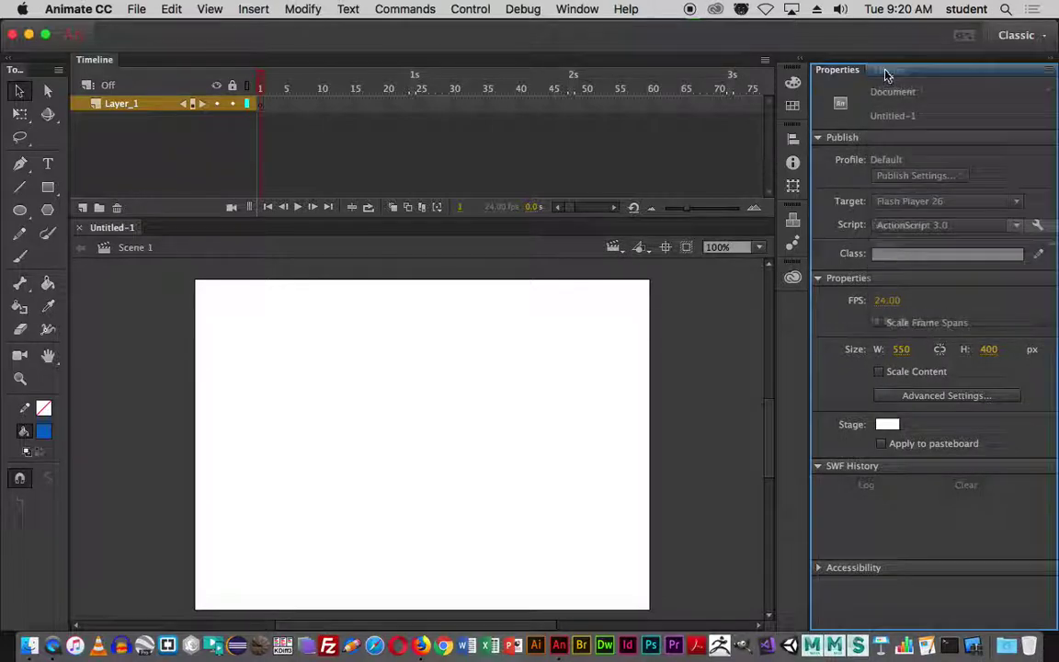
left_click(837, 70)
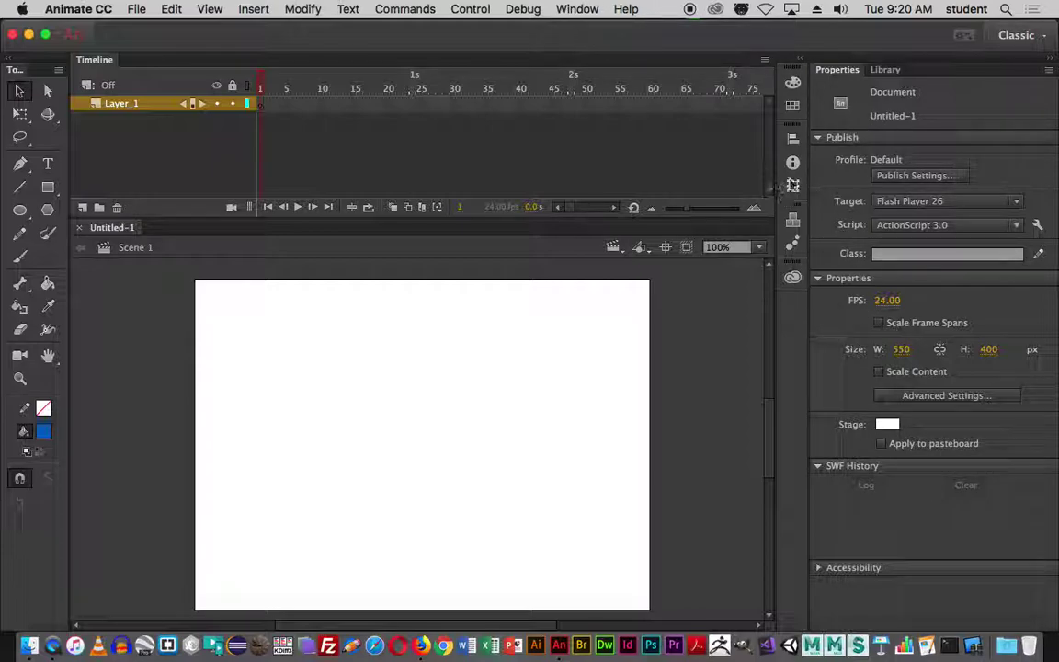
left_click(576, 9)
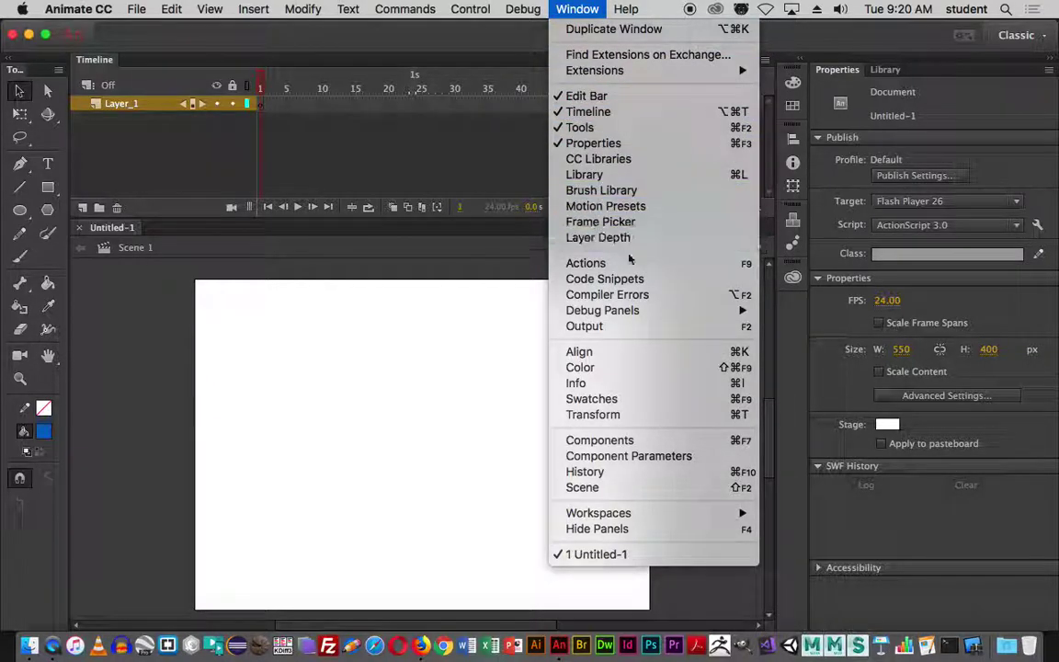
left_click(550, 19)
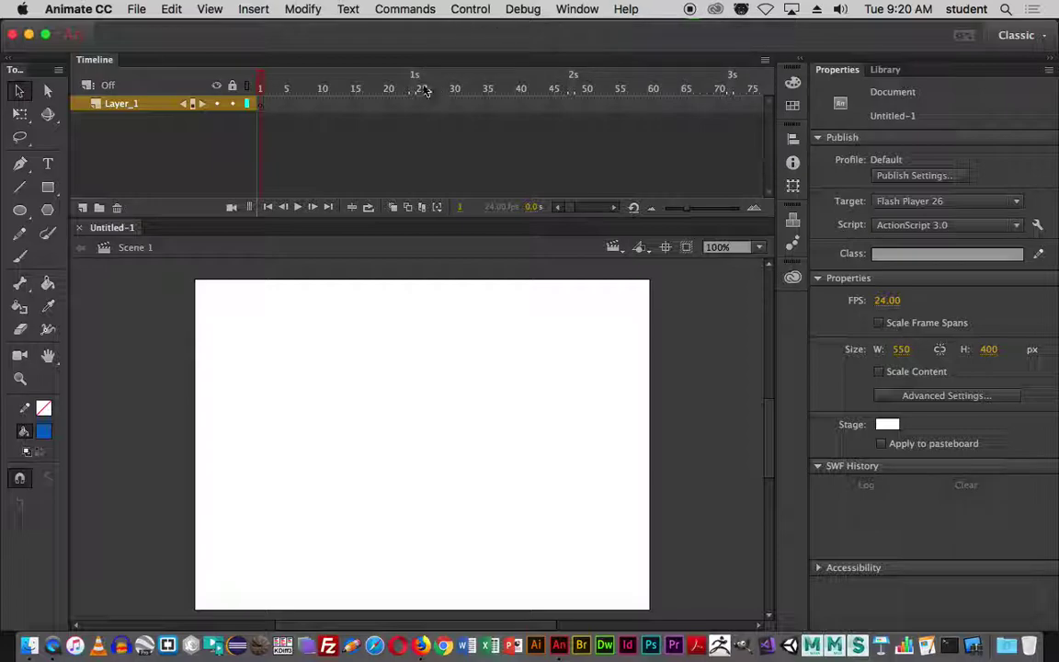
- Draw a blue rectangle about 155 px high without an outline on the upper part of the stage
left_click(48, 189)
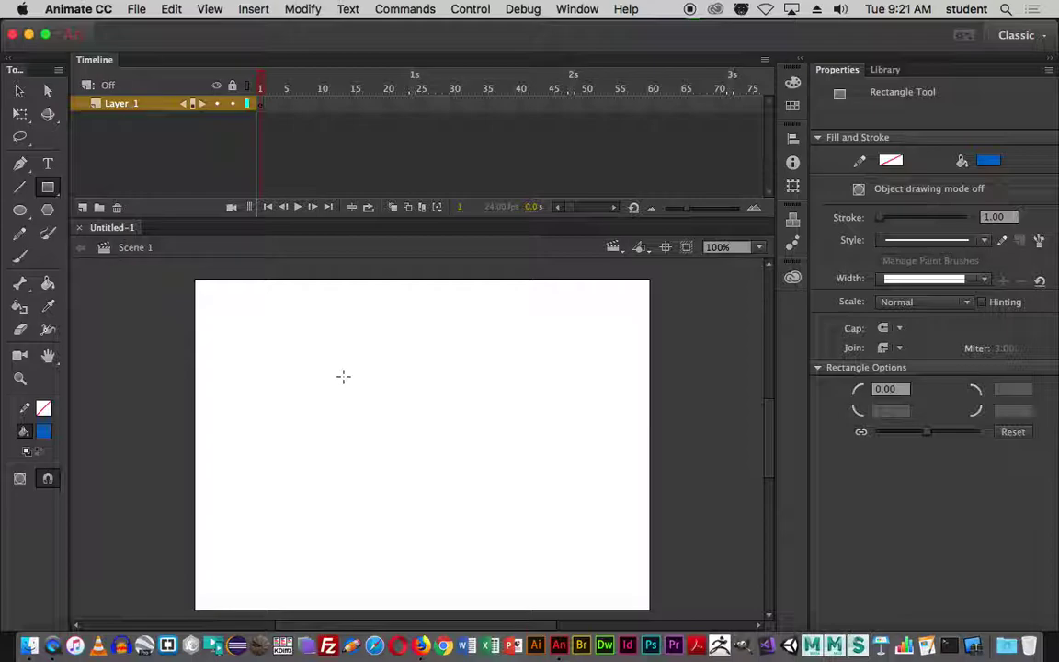
mouse_move(284, 334)
left_mouse_down()
mouse_move(487, 437)
mouse_move(544, 487)
mouse_move(486, 461)
left_mouse_up()
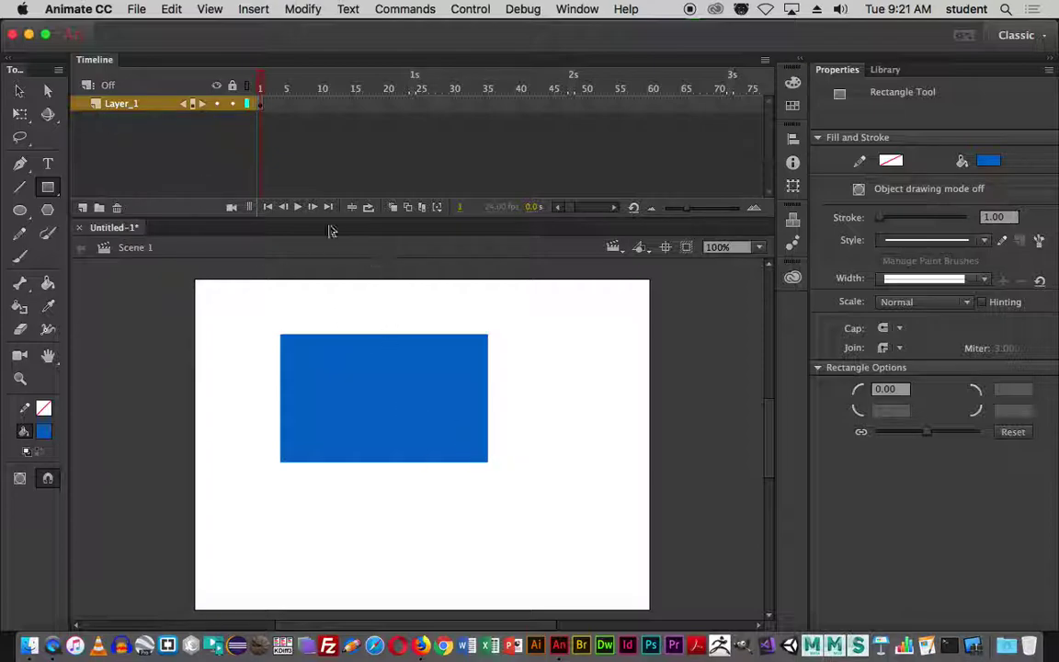
- Select only the right part of the blue rectangle and move it away from the left part, to about X 348
left_click(19, 91)
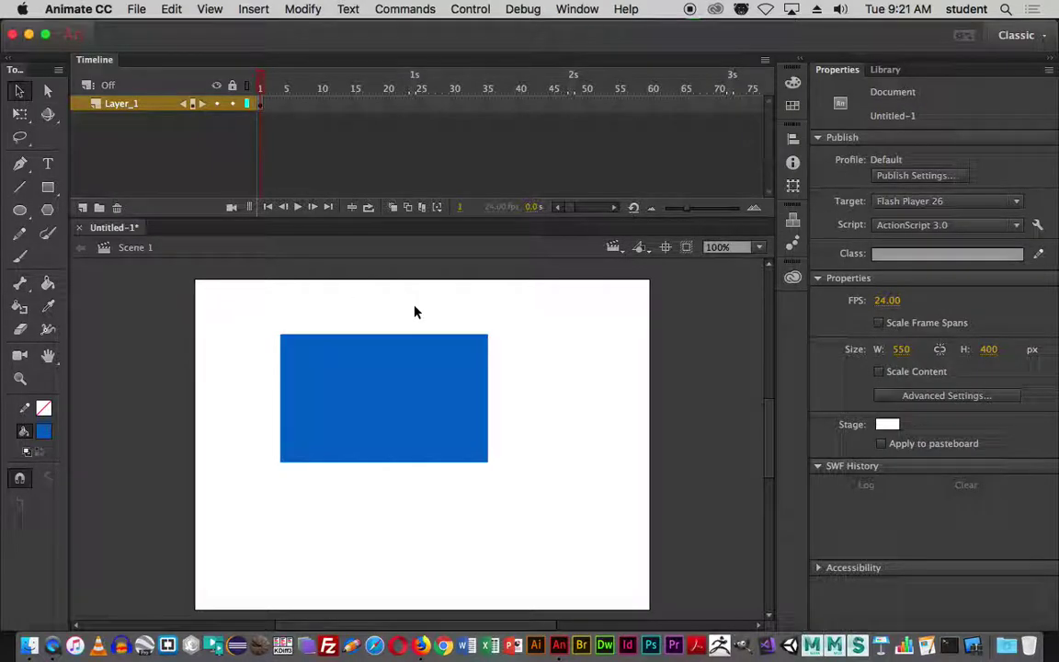
left_click_drag(390, 299, 535, 505)
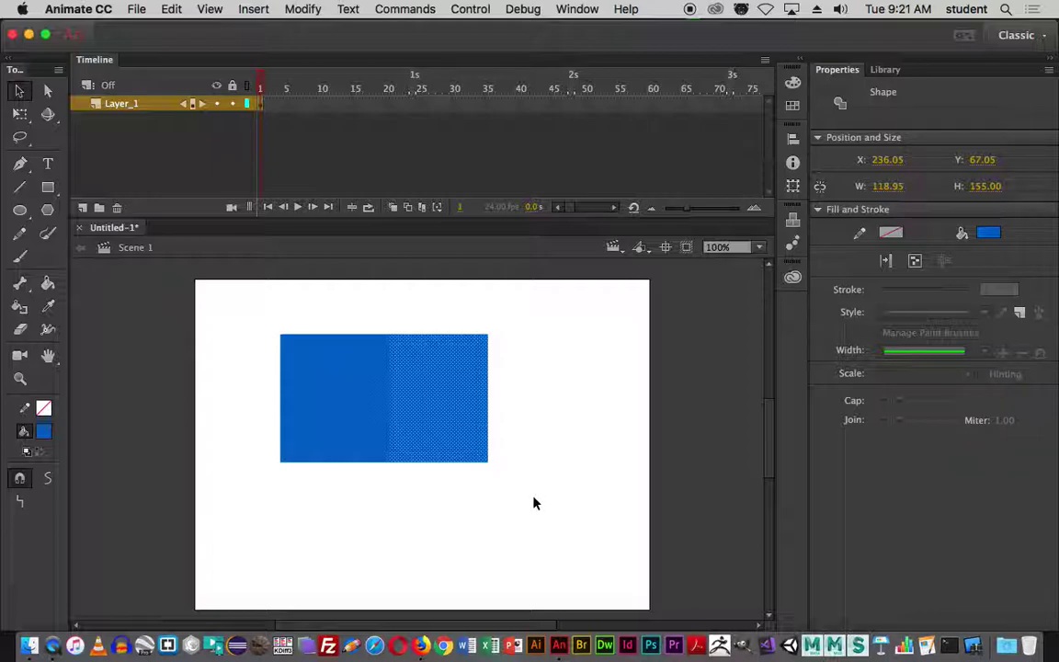
key("Delete")
key("super+z")
left_click_drag(447, 405, 543, 413)
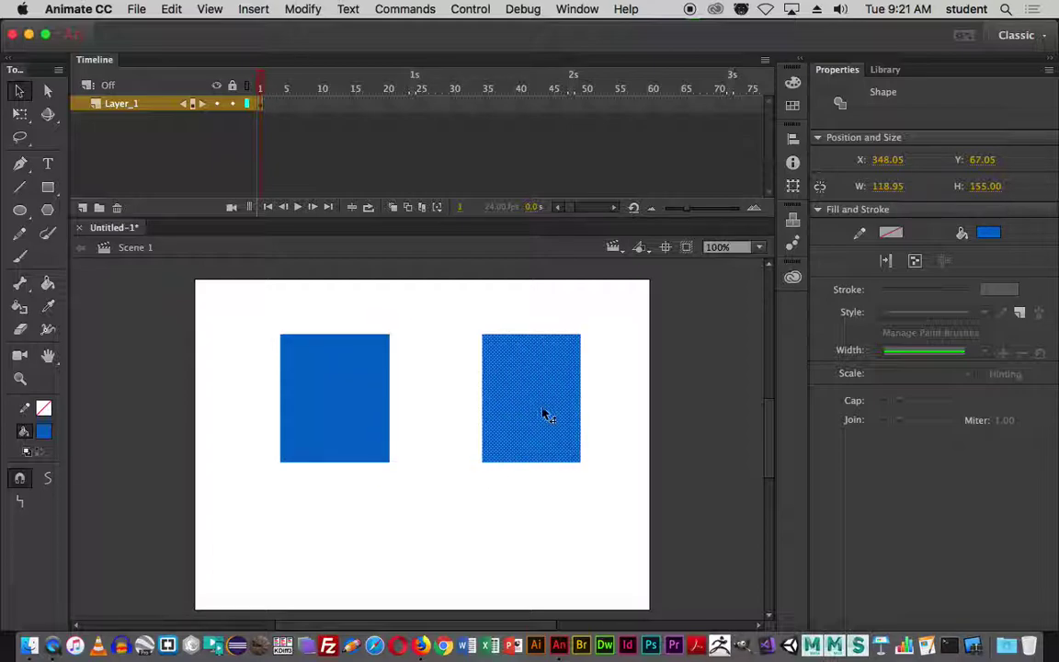
left_click(416, 439)
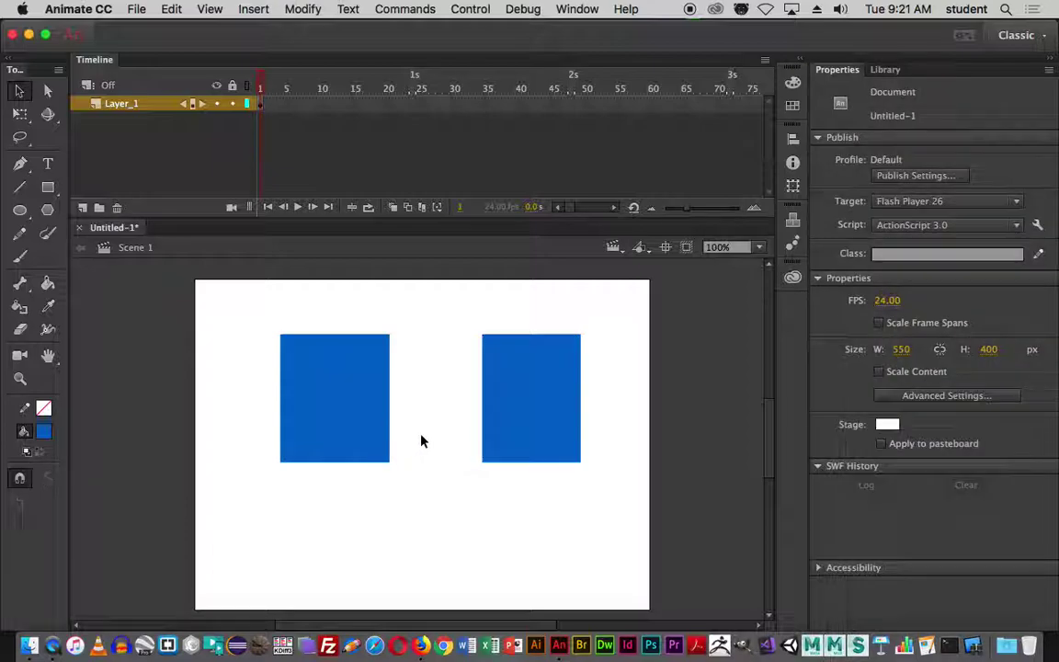
- Move the separated piece over the remaining one so they merge, and delete the combined shape
left_click_drag(542, 404, 397, 317)
left_click(475, 373)
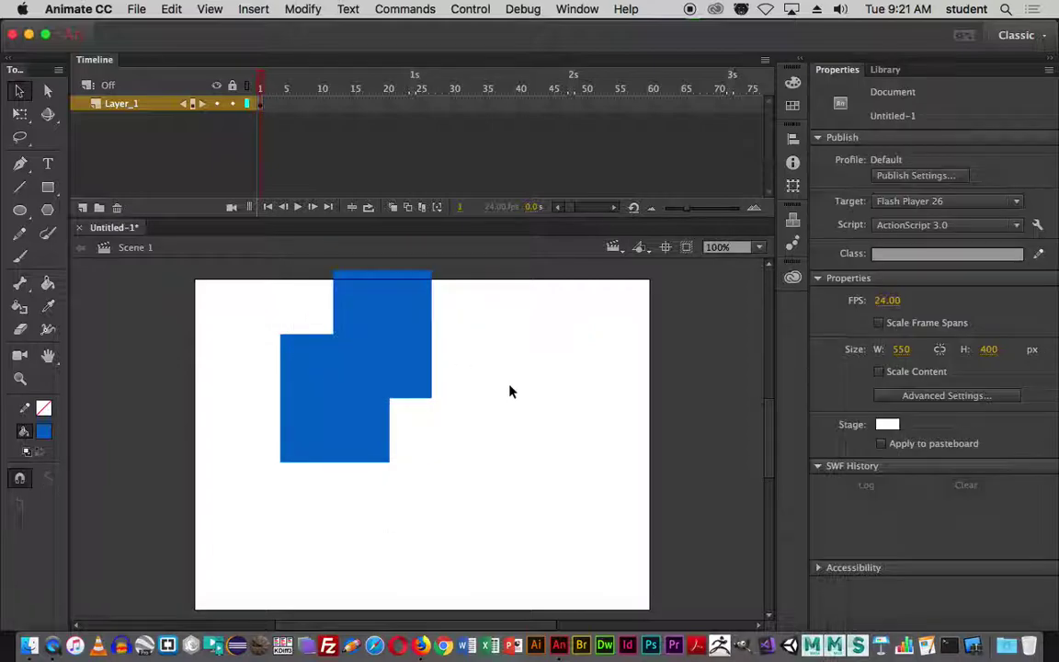
left_click(313, 381)
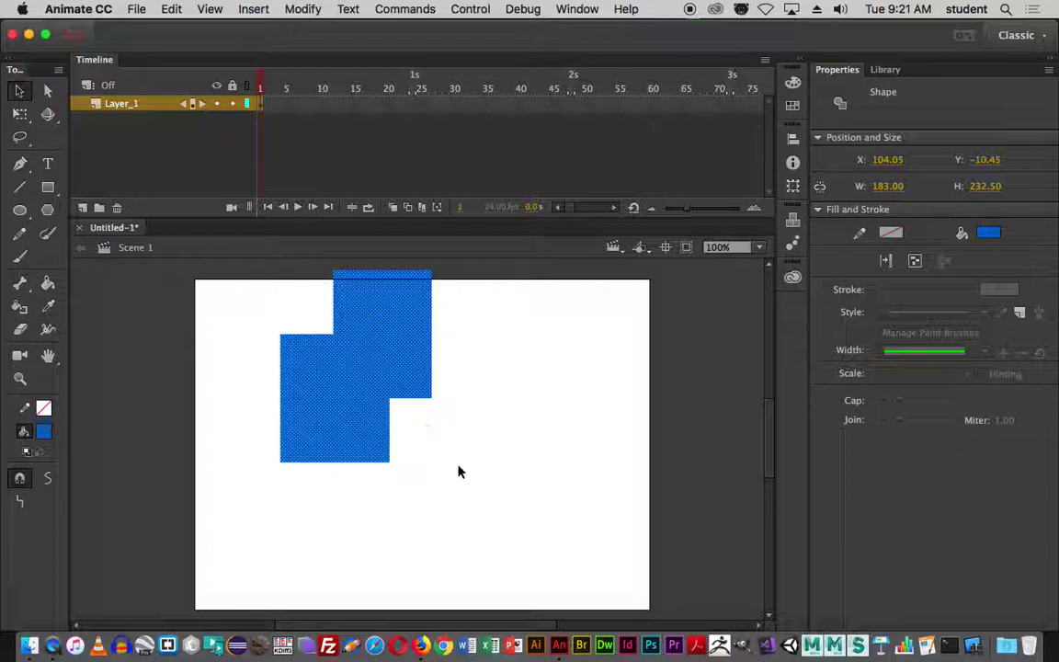
key("Delete")
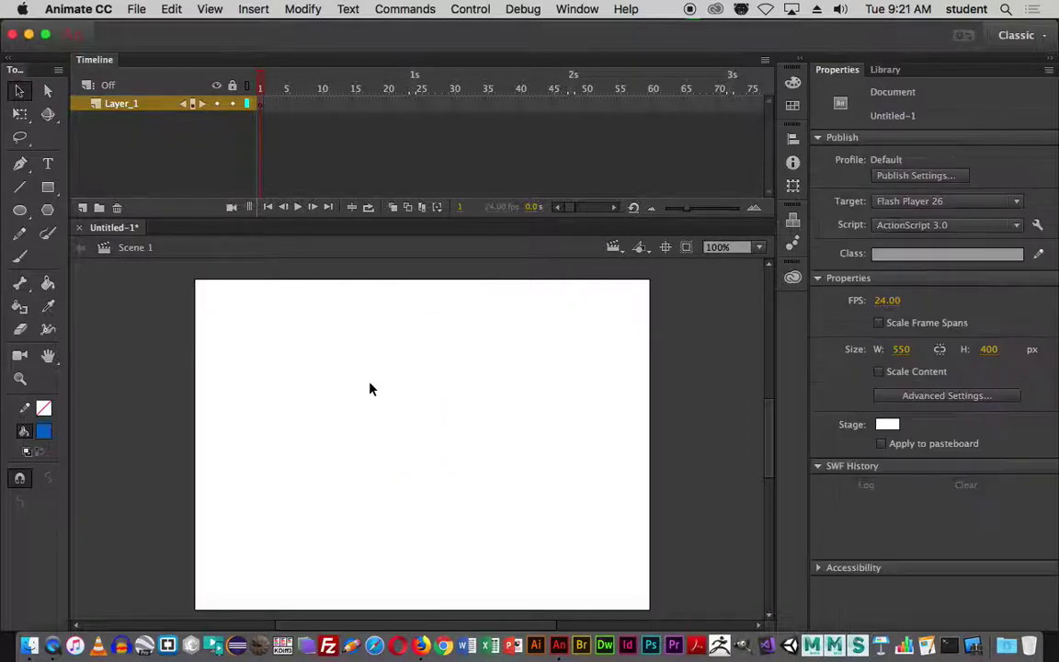
- Draw a blue rectangle without an outline and a matching blue oval below it on the stage
left_click(48, 187)
left_click_drag(249, 334, 371, 425)
left_click(19, 209)
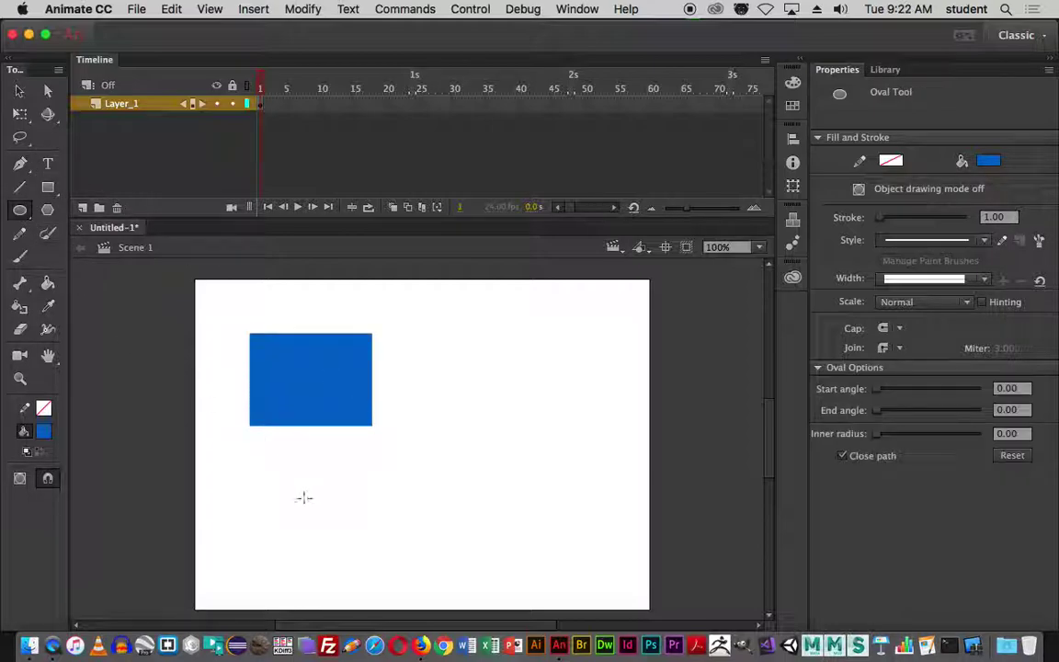
left_click_drag(257, 447, 381, 554)
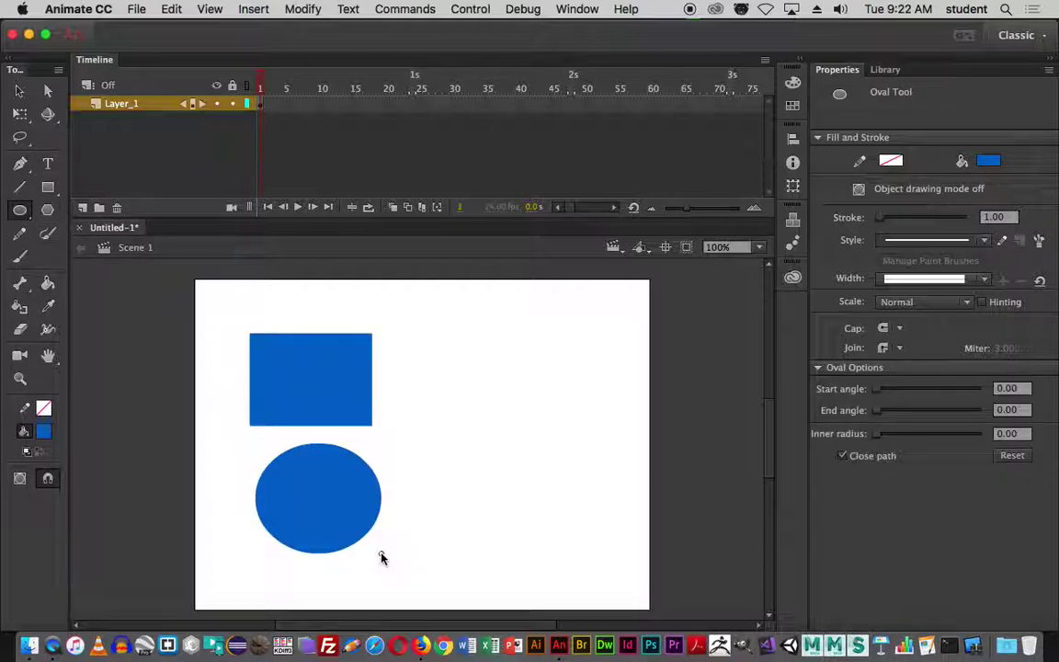
- Move the oval up onto the rectangle's lower part to merge them, and delete the combined shape
left_click(20, 90)
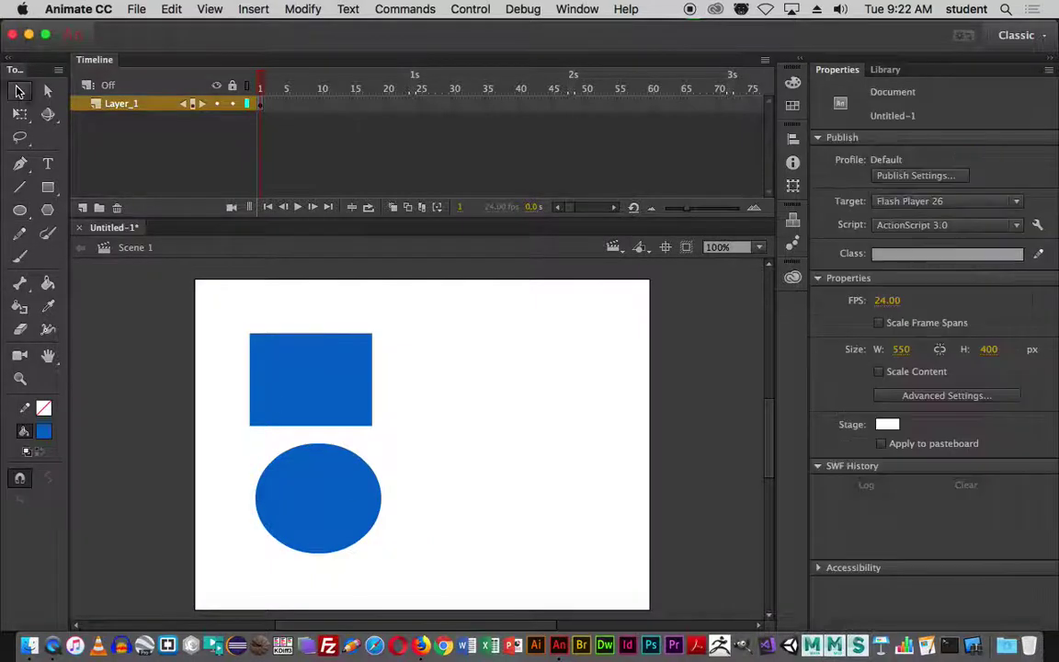
left_click(327, 495)
left_click_drag(328, 494, 320, 425)
left_click(426, 369)
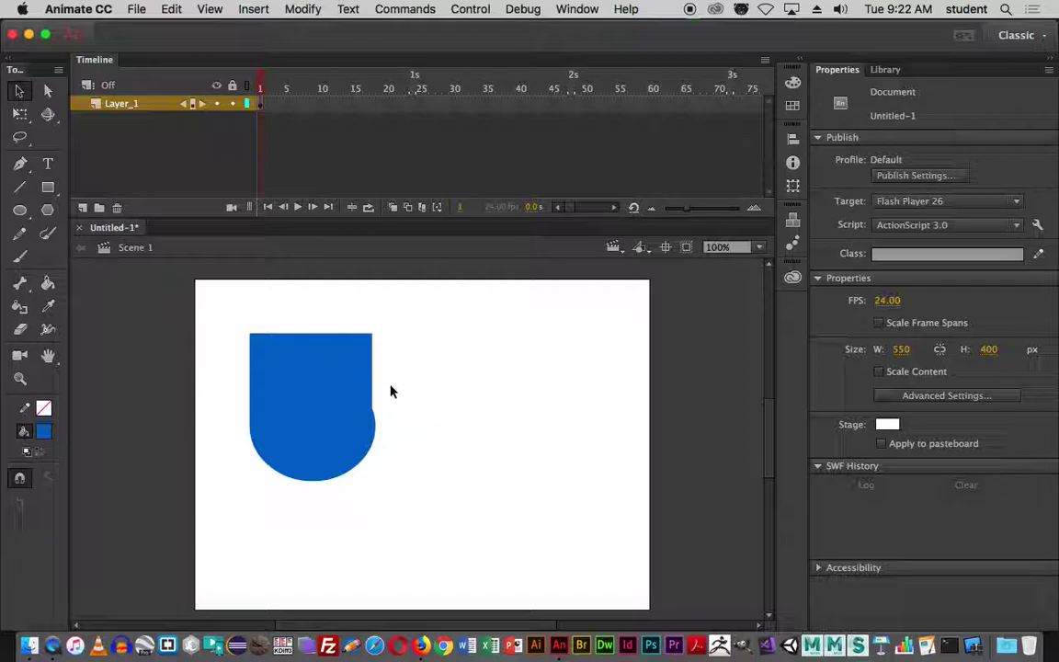
left_click(343, 390)
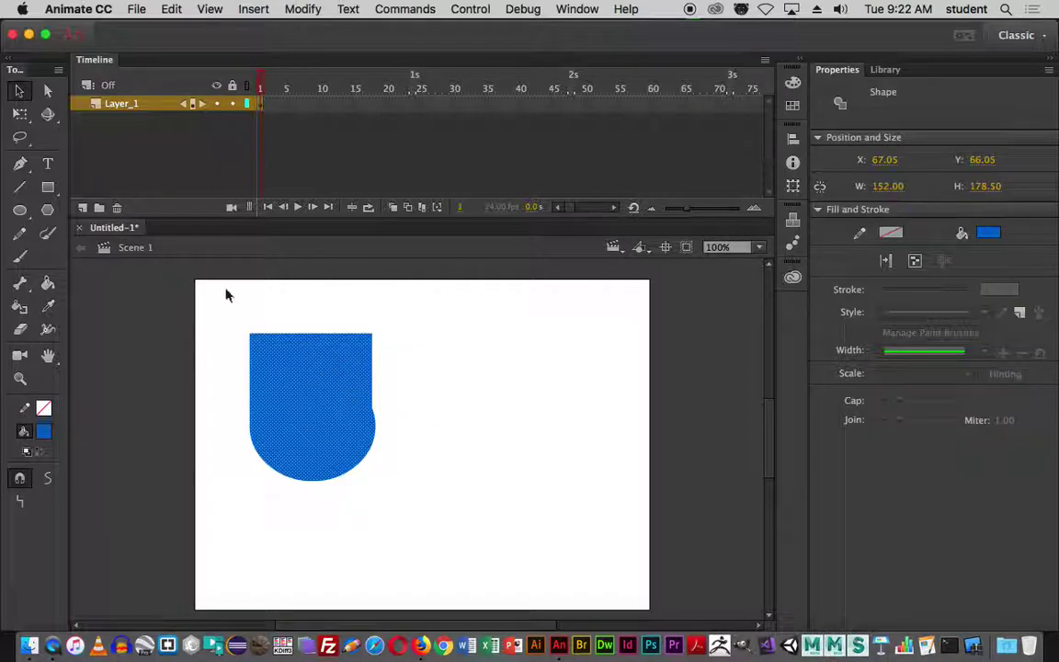
left_click_drag(230, 318, 443, 497)
key("Delete")
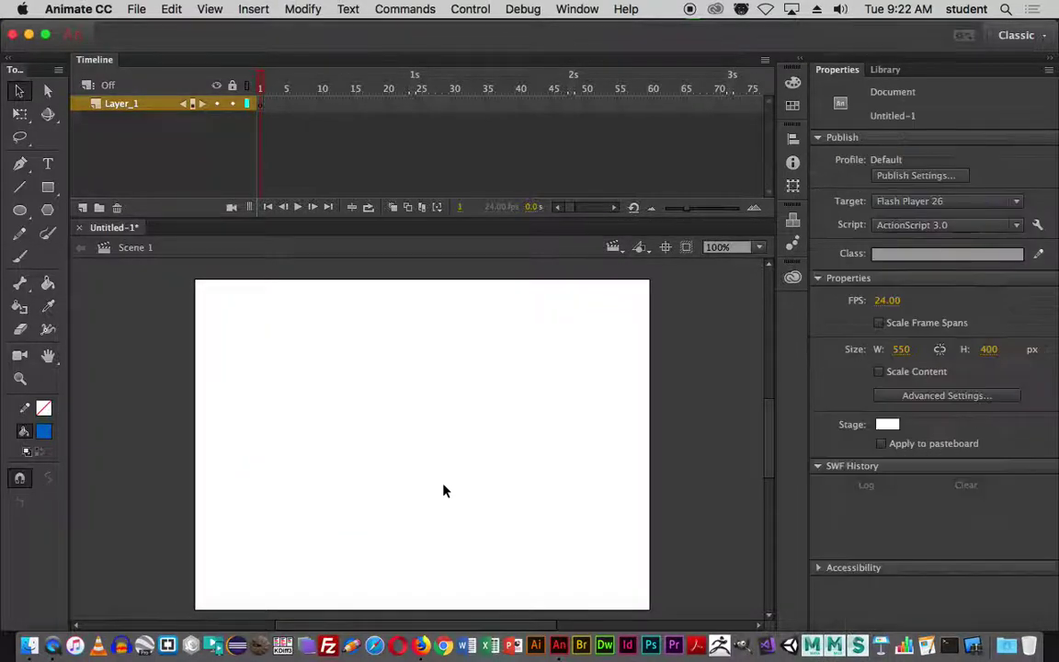
- Set the stroke colour to bright green and draw a blue rectangle with that outline on the upper-left part of the stage
left_click(43, 407)
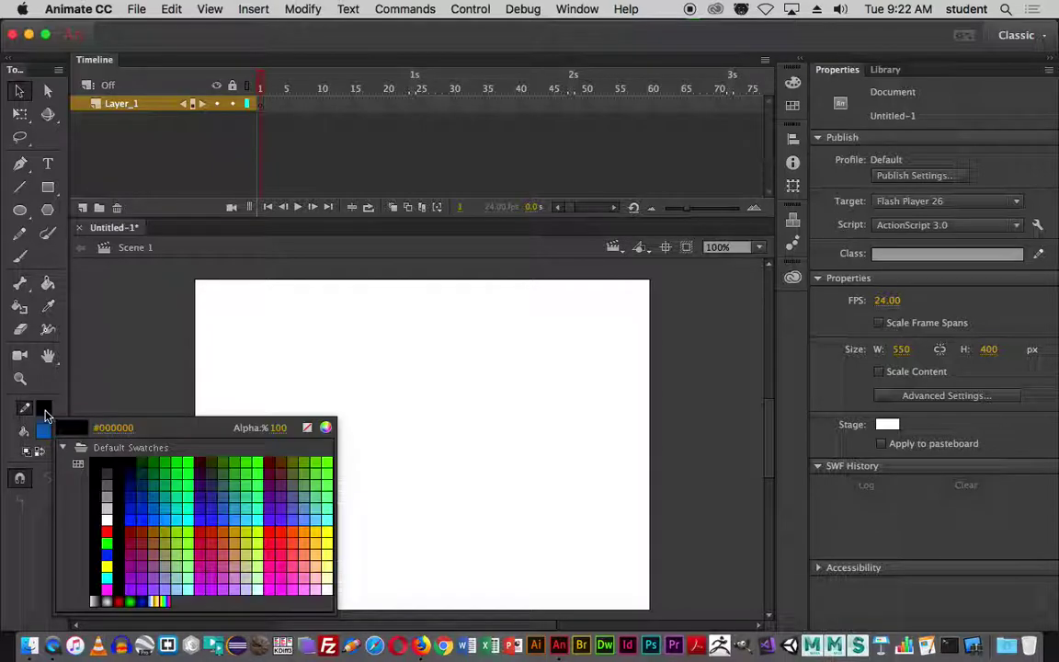
left_click(186, 462)
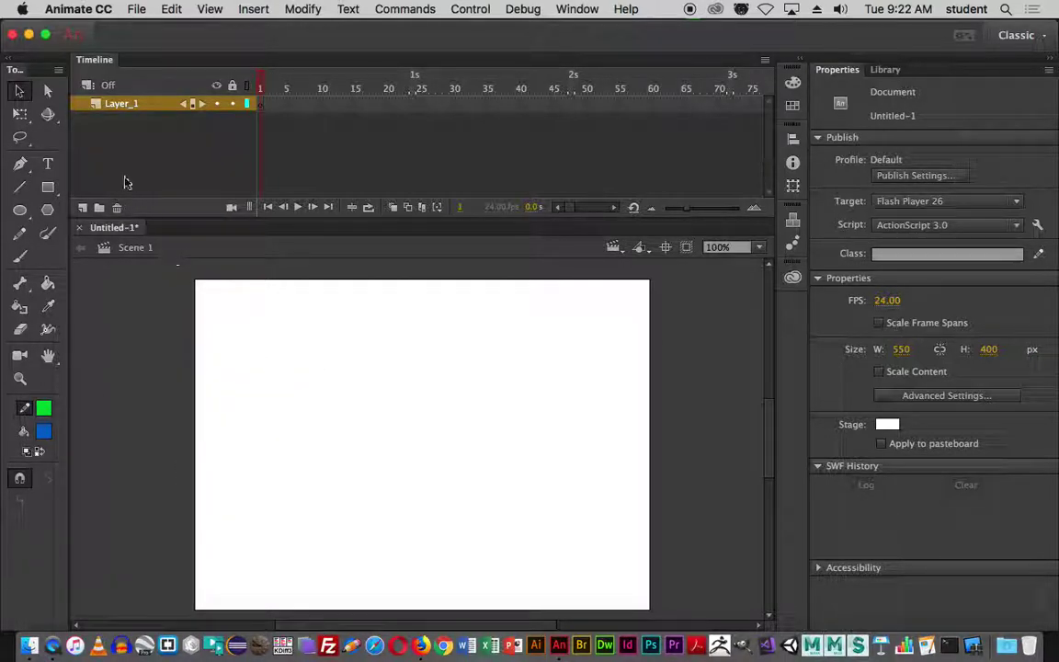
left_click(48, 186)
mouse_move(269, 326)
left_mouse_down()
mouse_move(398, 455)
mouse_move(434, 464)
left_mouse_up()
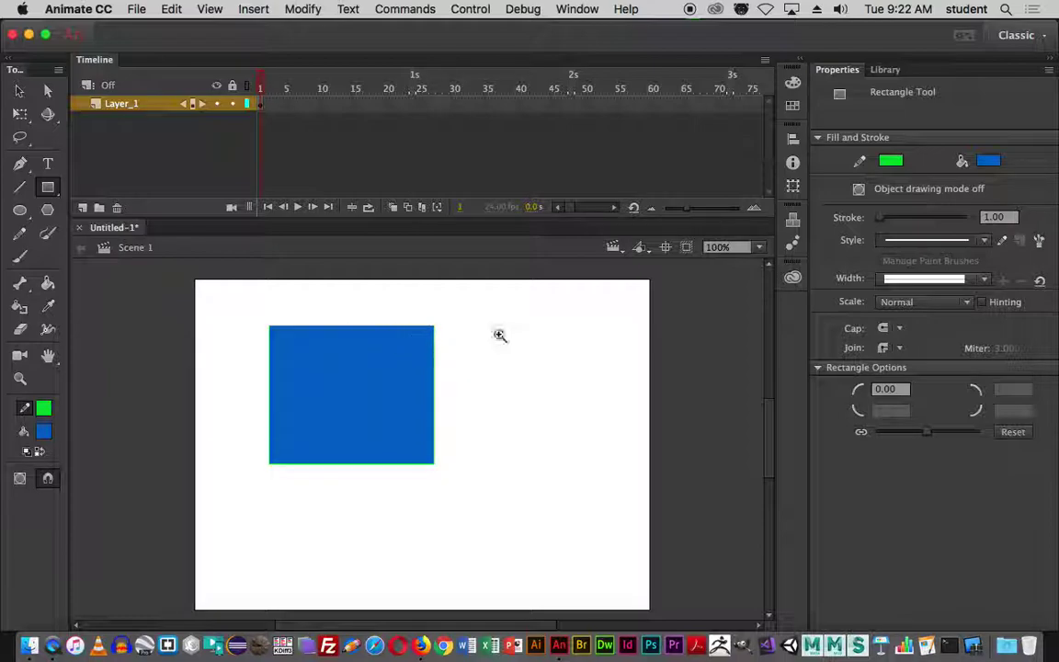
left_click_drag(426, 328, 460, 355)
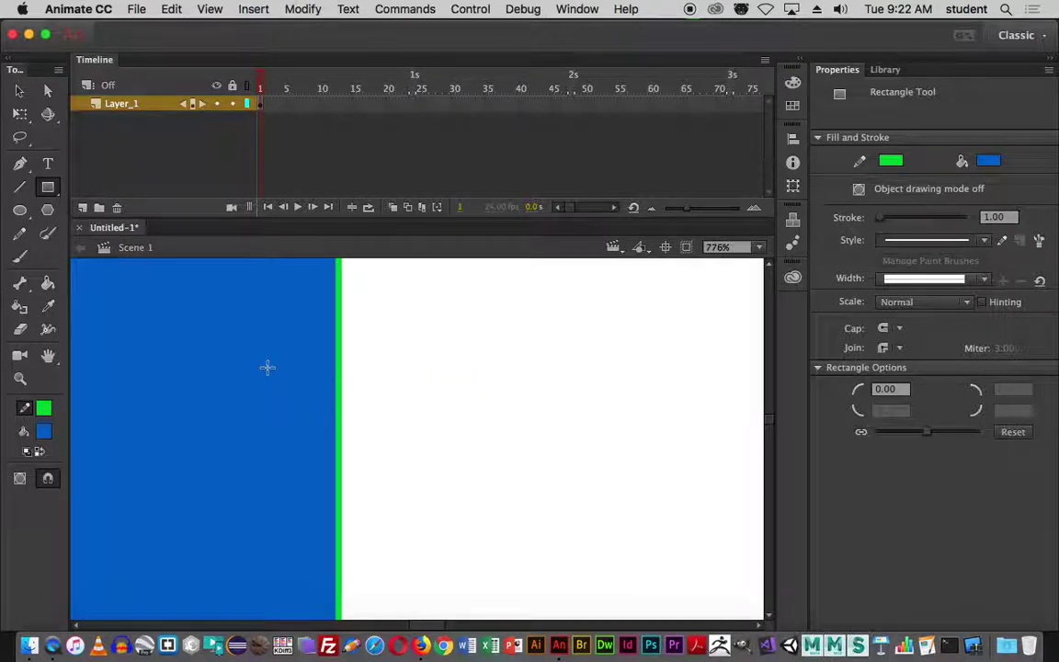
left_click(760, 247)
left_click(717, 261)
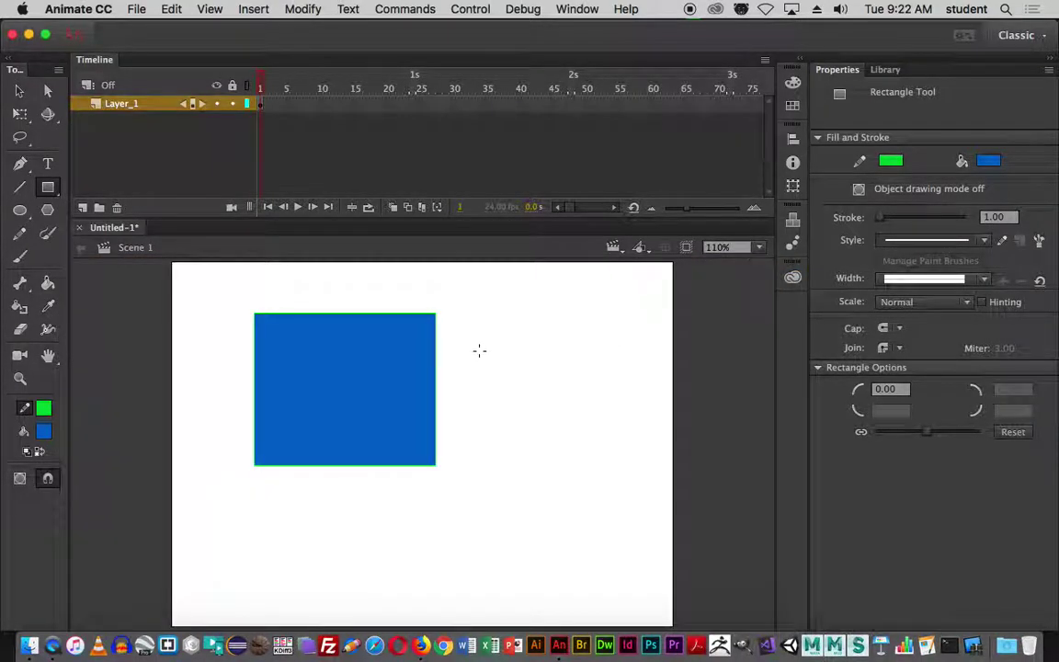
- Draw a circle about 93 px across with a green outline and blue fill inside the rectangle
left_click(19, 210)
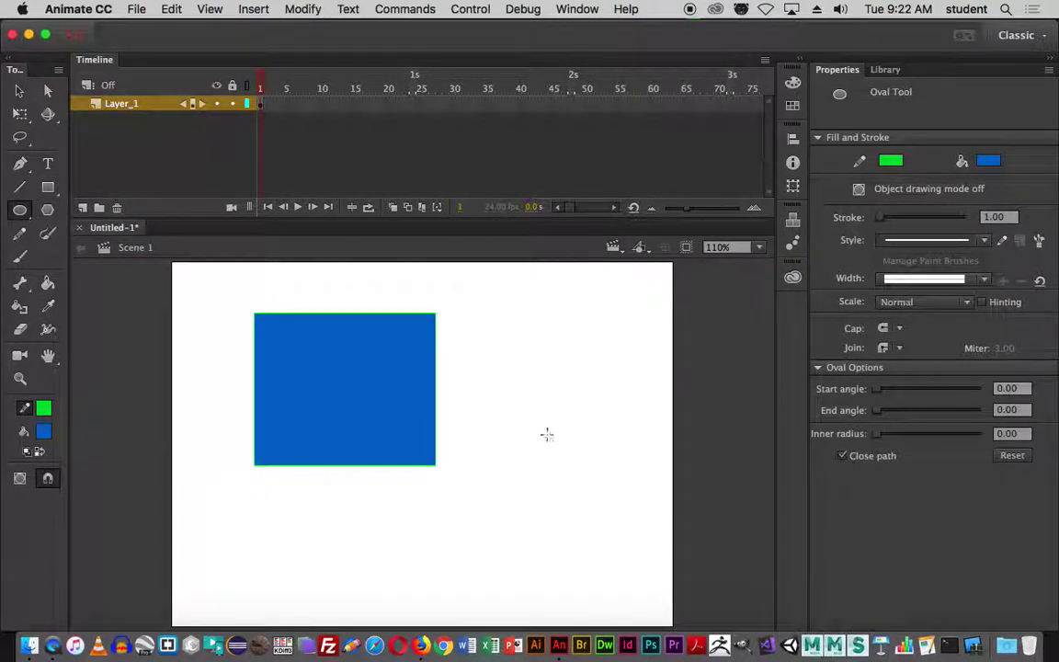
left_click_drag(313, 354, 404, 435)
key("v")
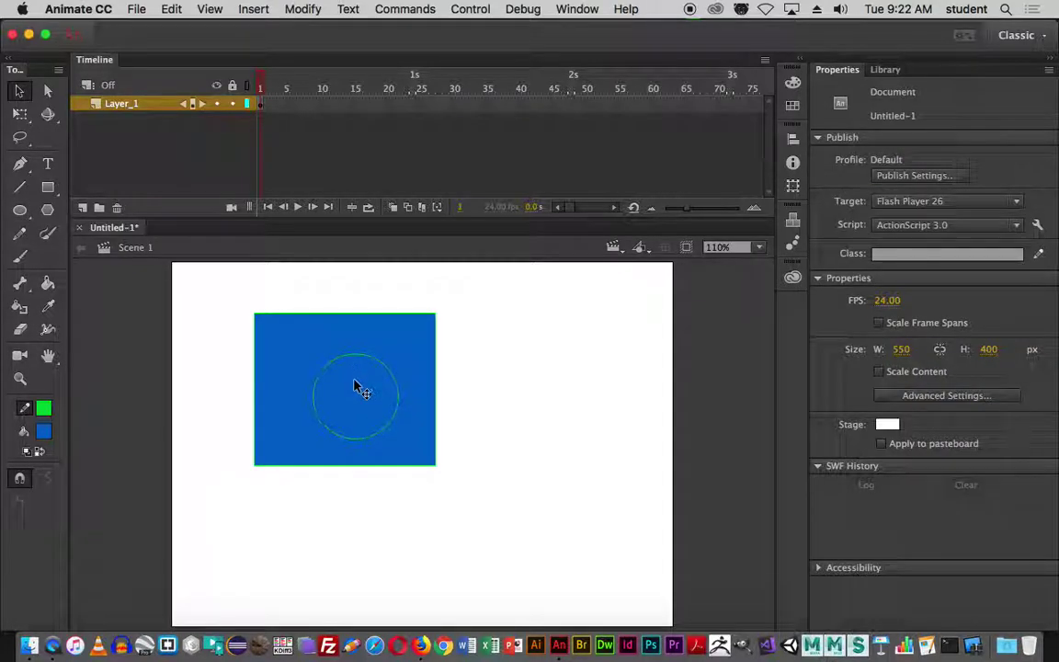
- Select the circle's fill together with its outline and move both out of the rectangle, onto the empty right part of the stage
left_click(362, 398)
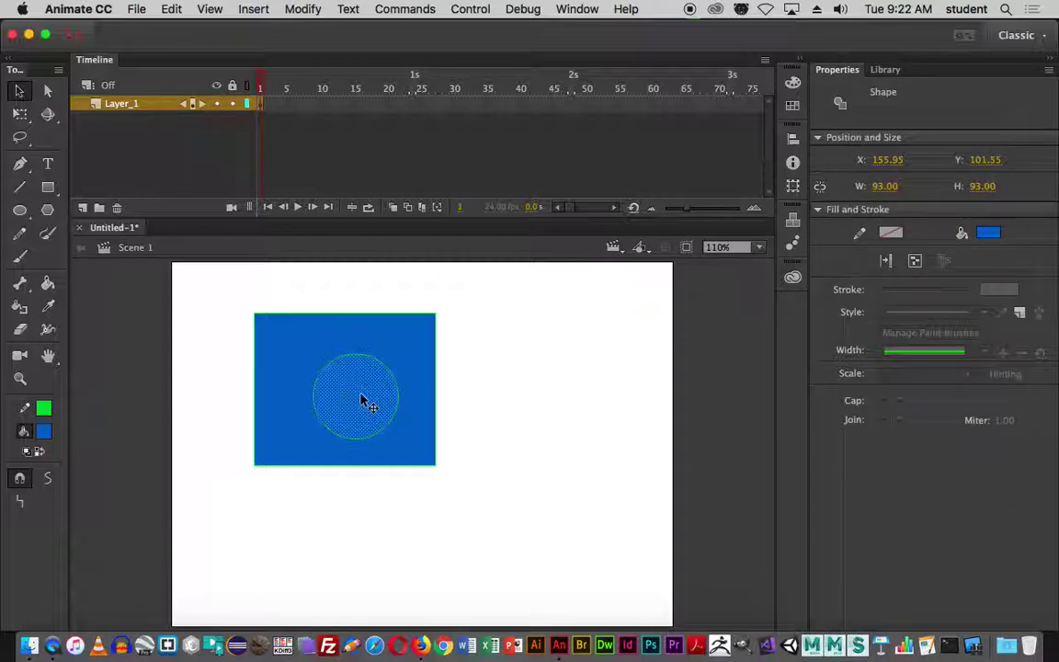
double_click(361, 398)
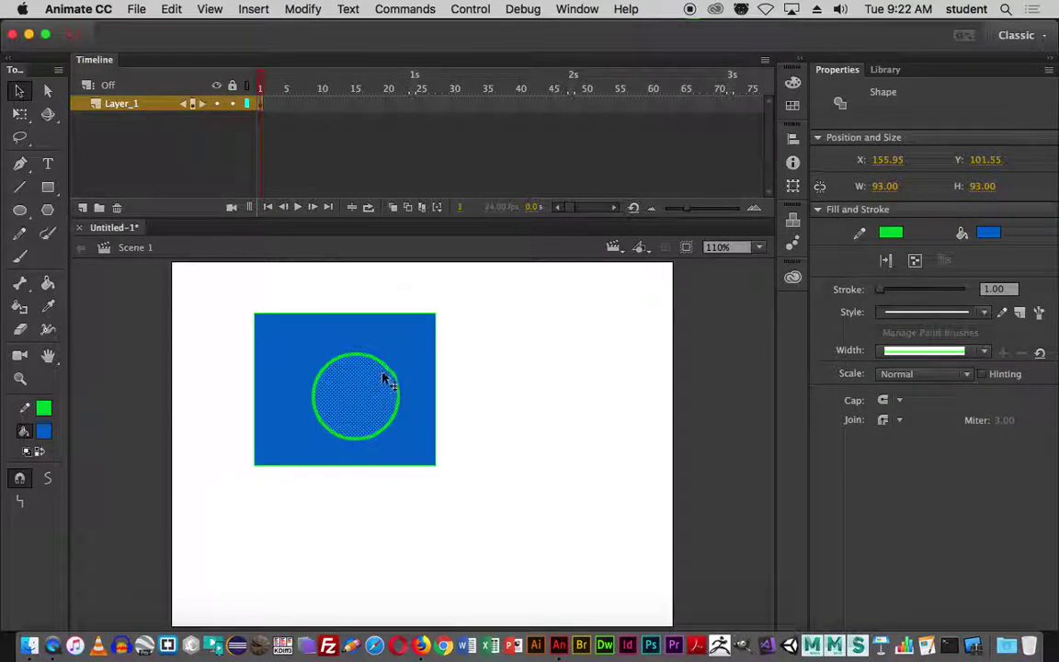
left_click(527, 369)
left_click(367, 411)
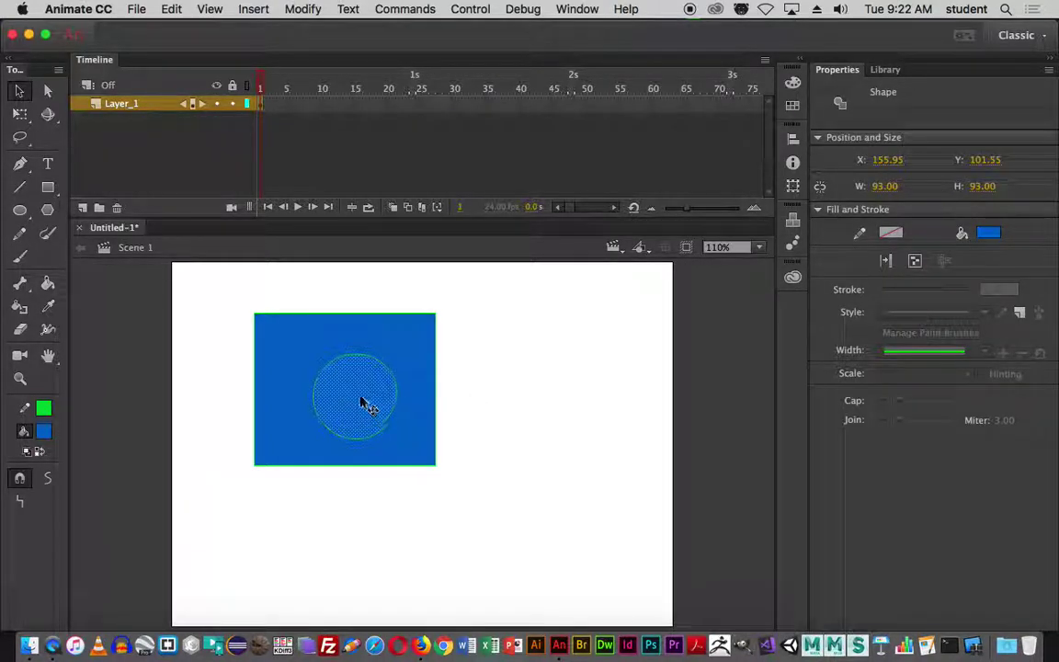
double_click(361, 402)
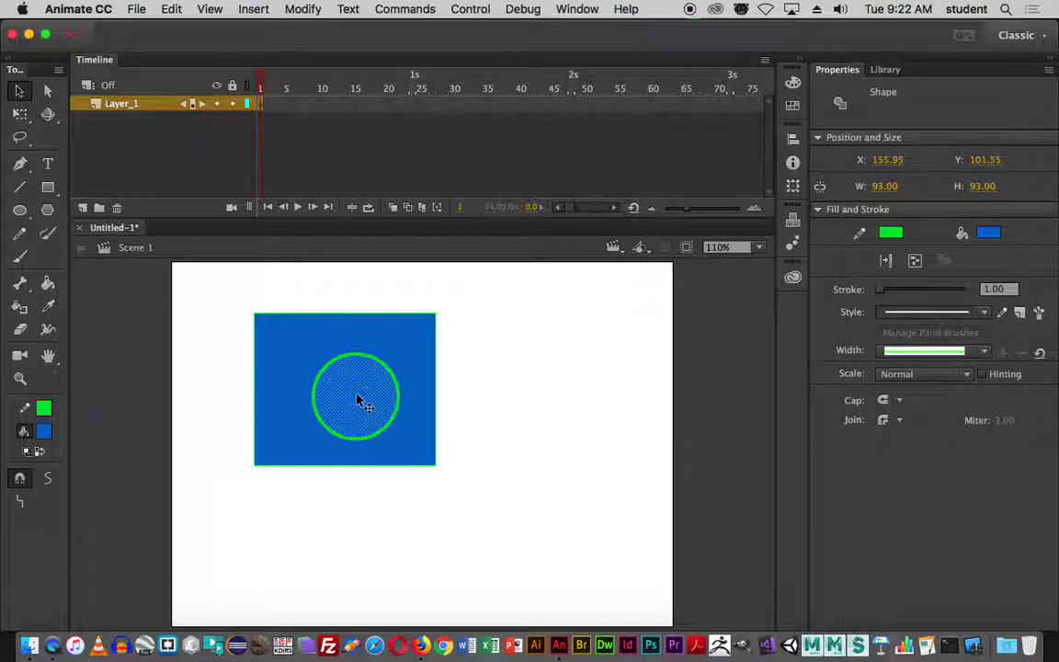
left_click_drag(357, 399, 589, 368)
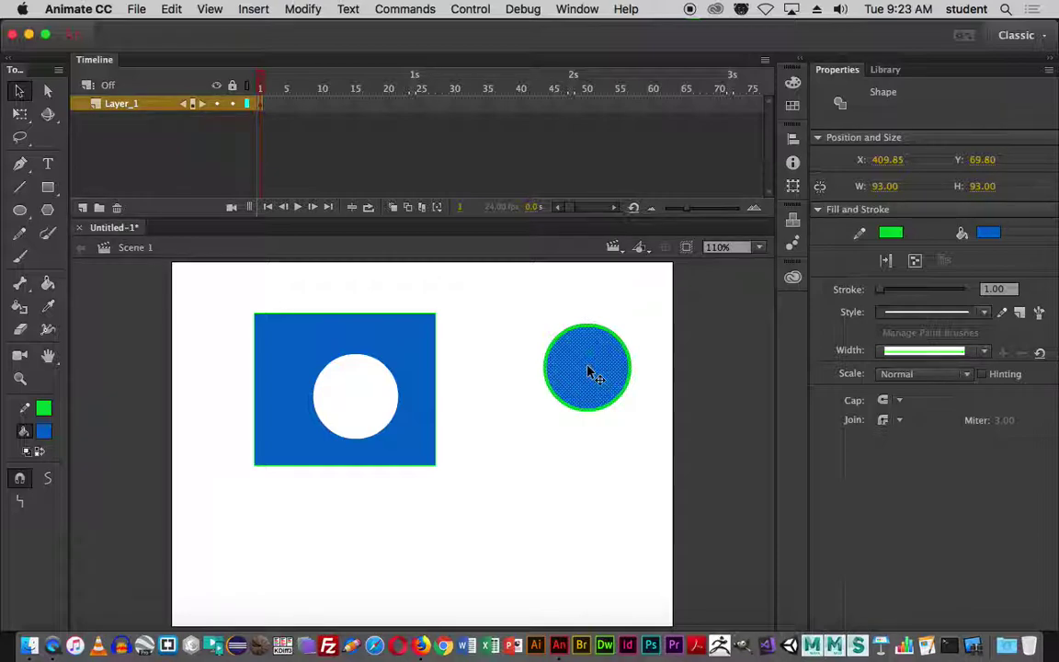
- Undo the circle's move, and delete the rectangle and circle together from the stage
key("super+z")
left_click(470, 327)
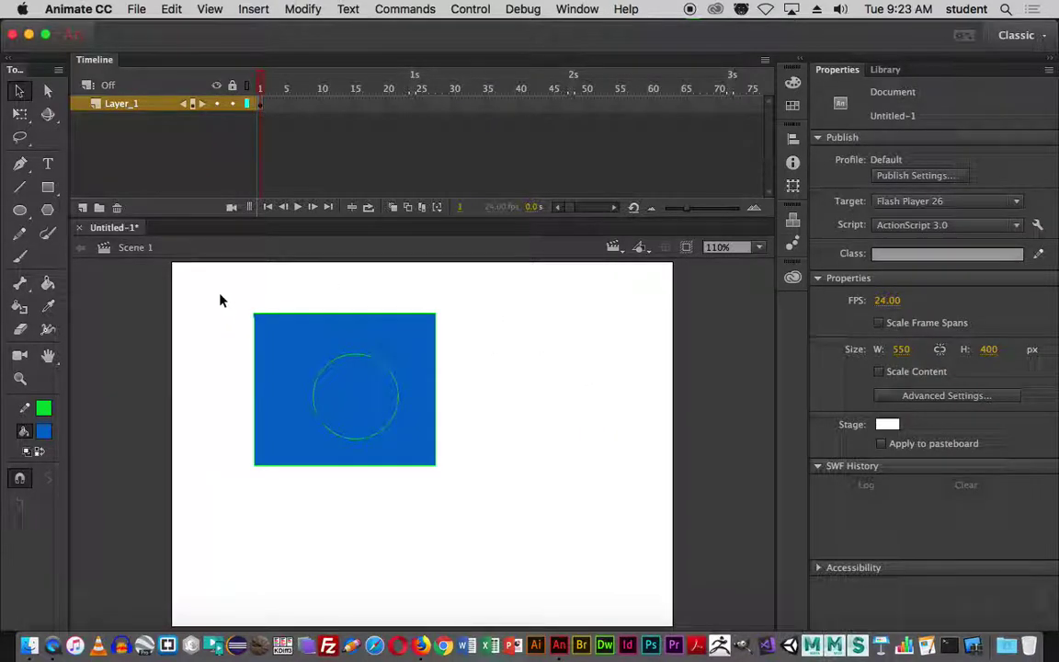
left_click_drag(225, 292, 540, 519)
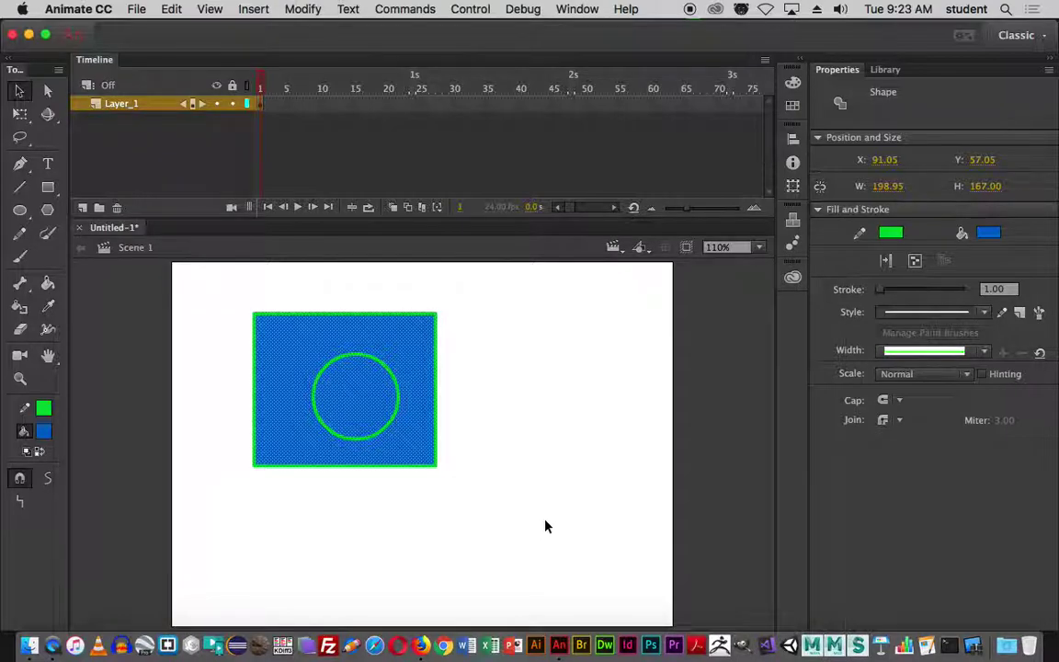
key("Delete")
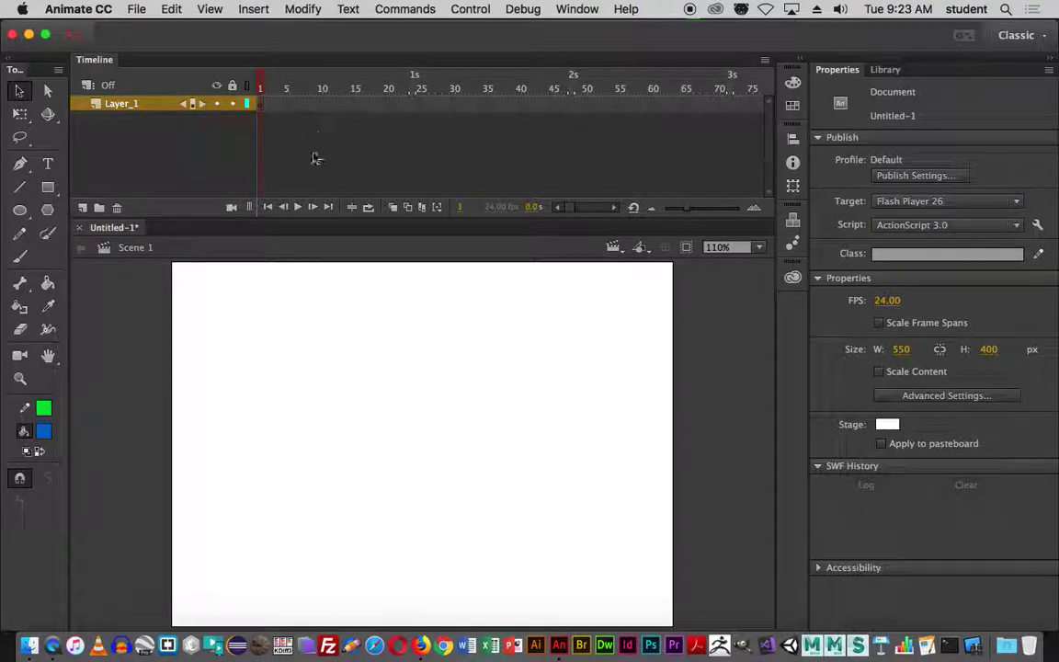
- Draw a wide rectangle with fill colour #CC6633 and no outline near the middle of the stage
left_click(48, 187)
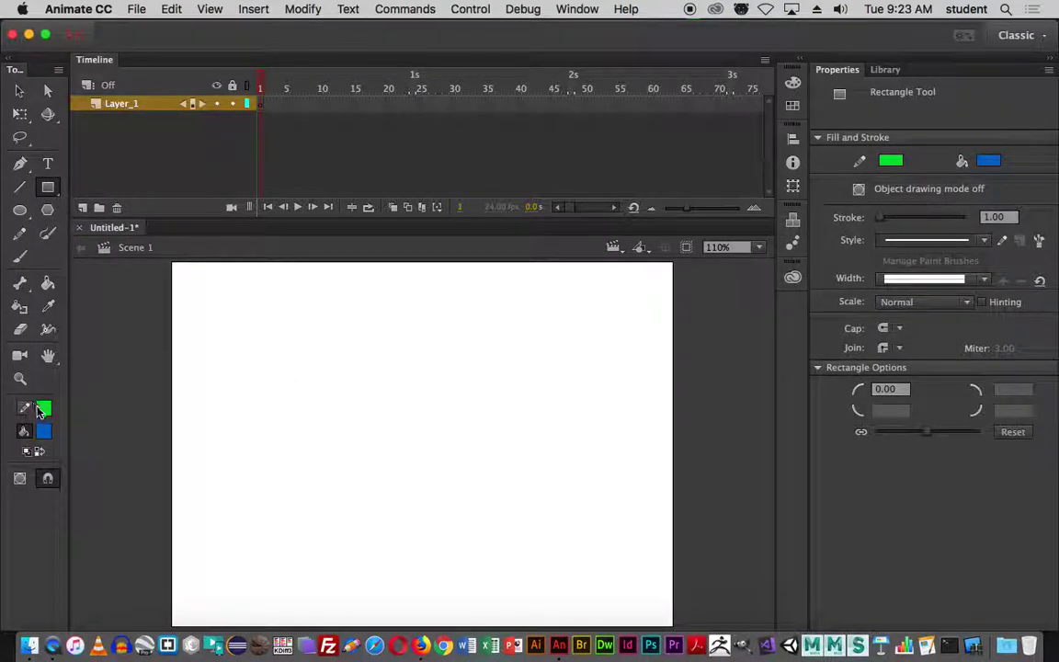
left_click(43, 431)
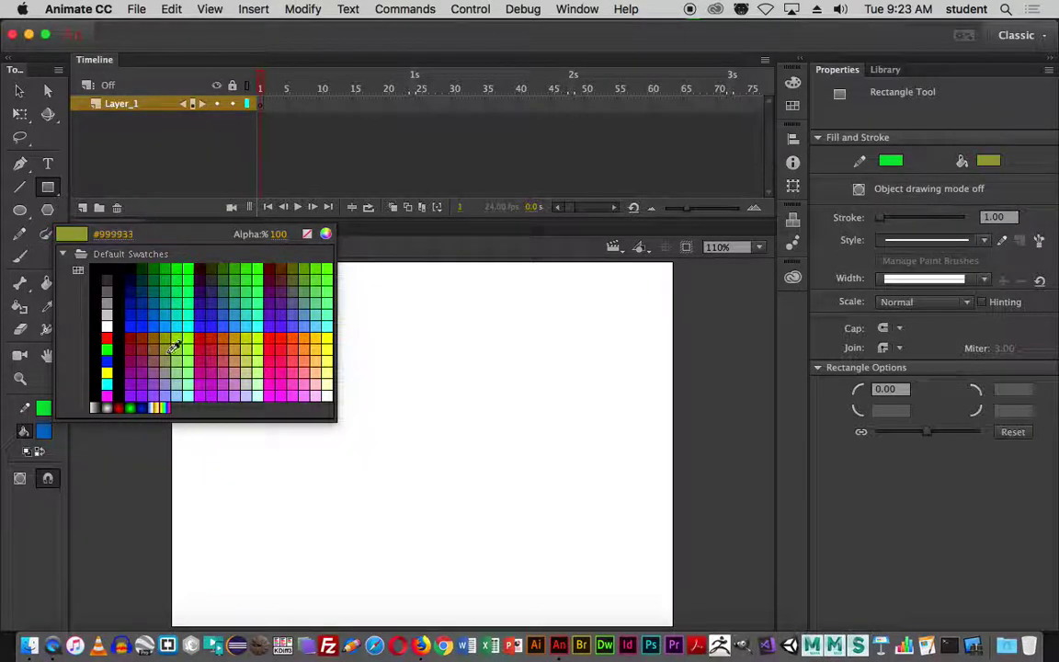
left_click(227, 345)
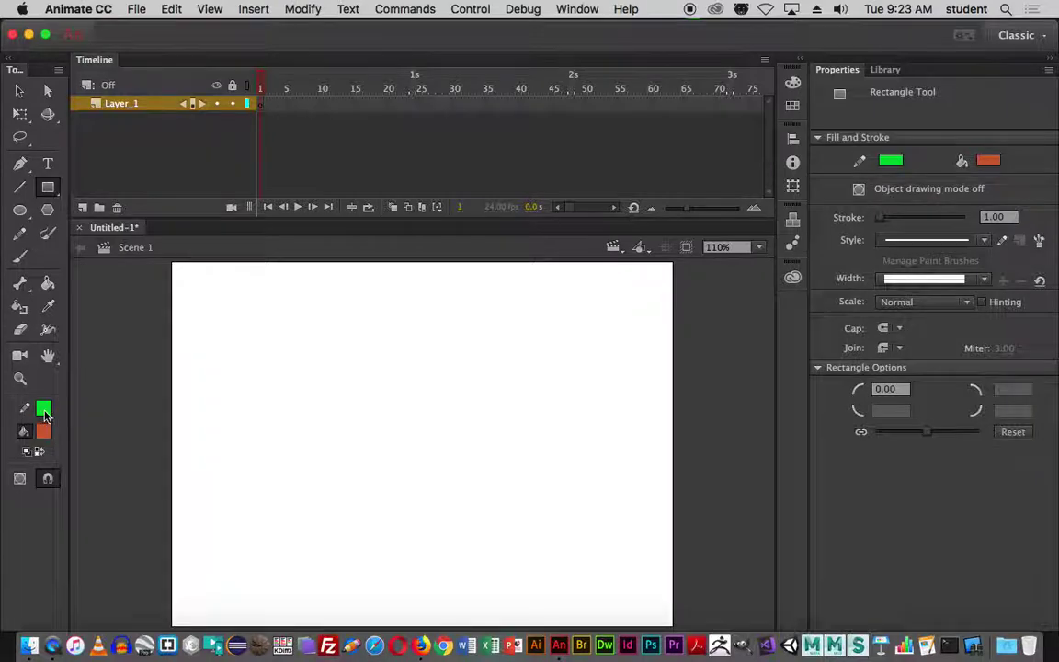
left_click(42, 407)
left_click(307, 428)
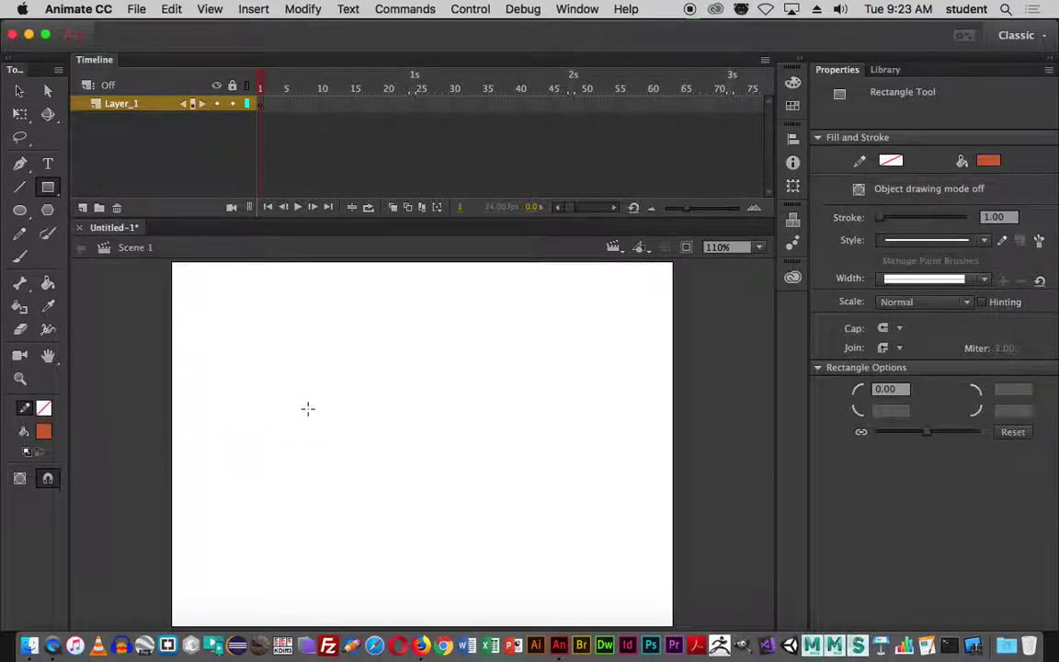
left_click_drag(306, 404, 492, 489)
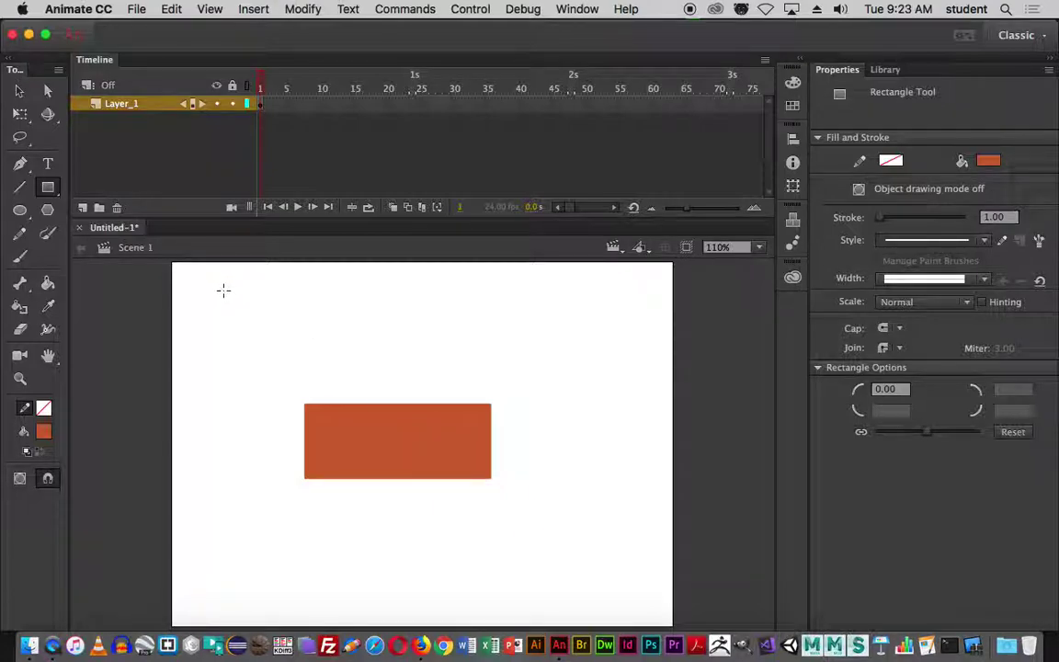
- Reshape the rectangle into a tapered boat hull by moving both lower corners inward and up
left_click(19, 90)
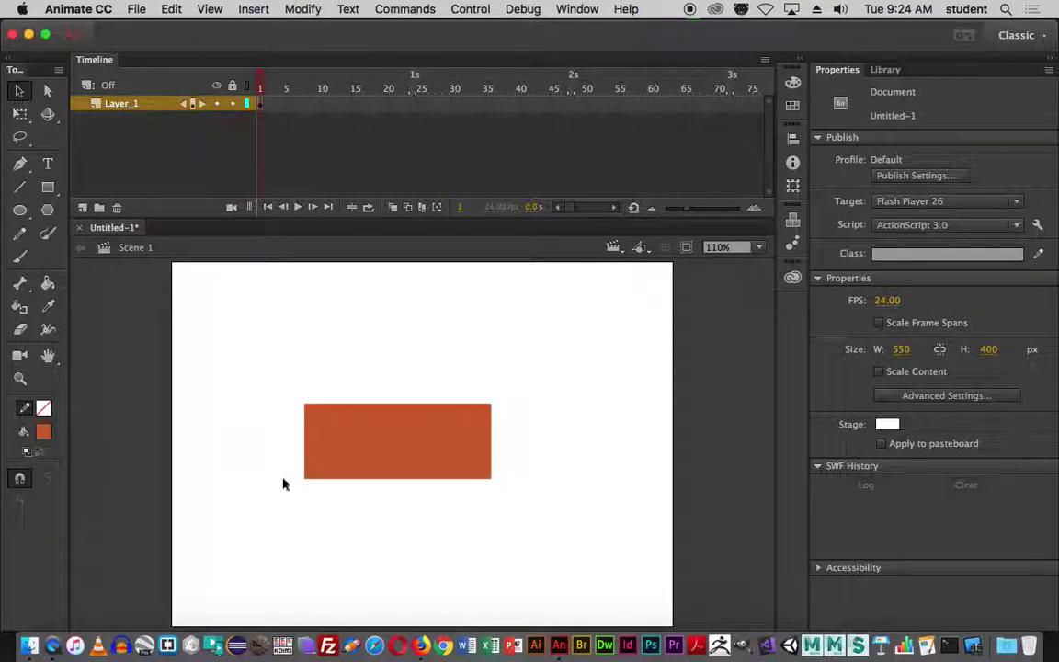
left_click_drag(306, 478, 340, 448)
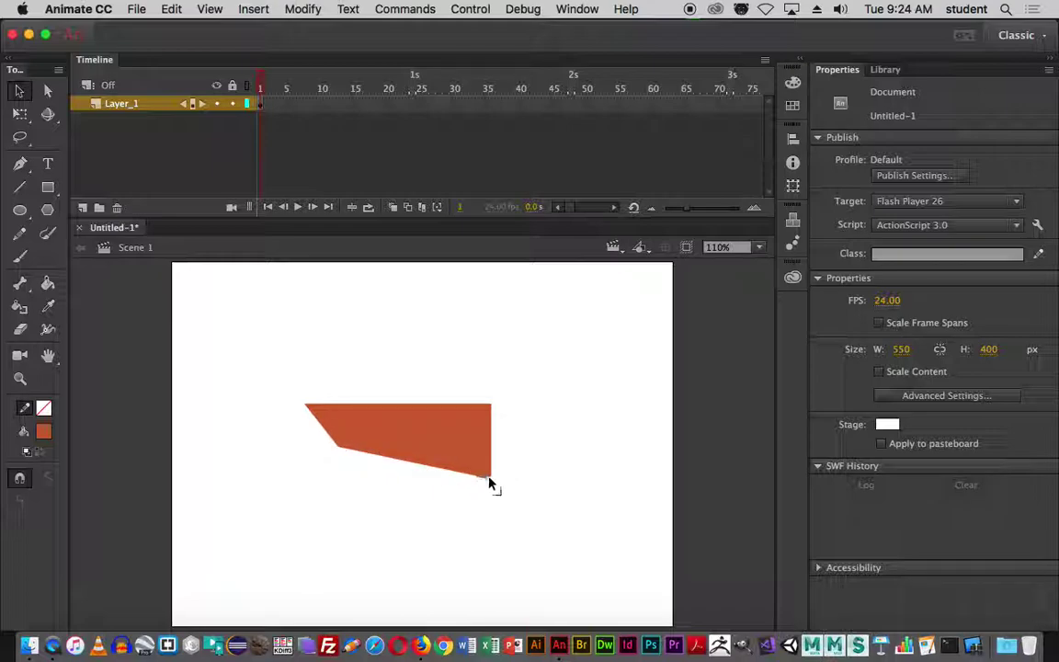
left_click_drag(490, 480, 452, 447)
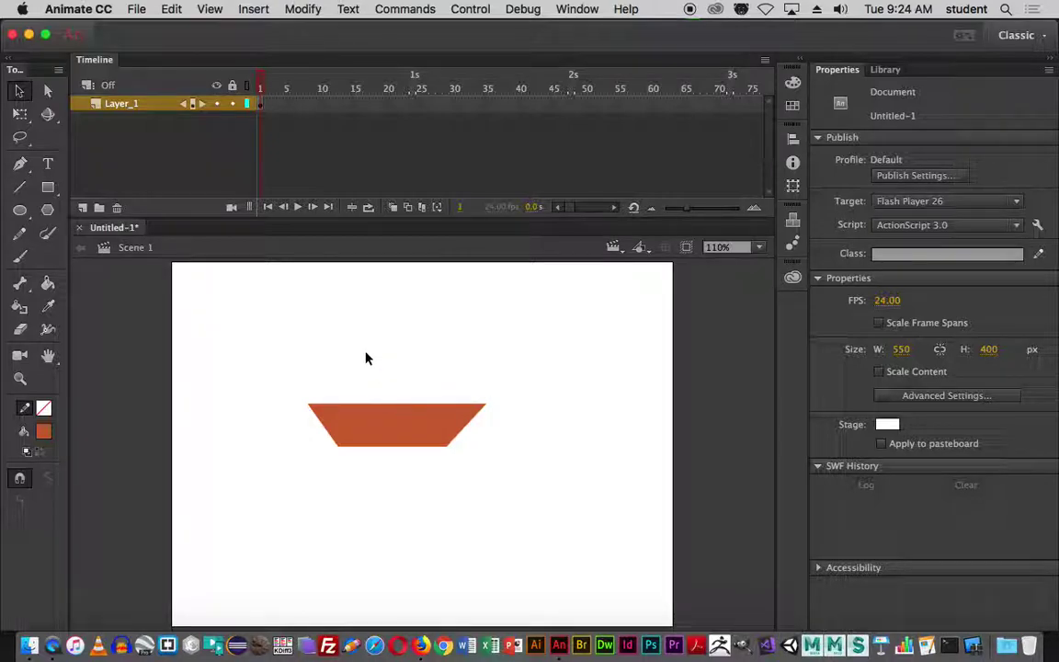
- Draw a narrow upright mast in the hull's colour on the deck's centre, and move the merged boat to about X 161, Y 69
left_click(48, 187)
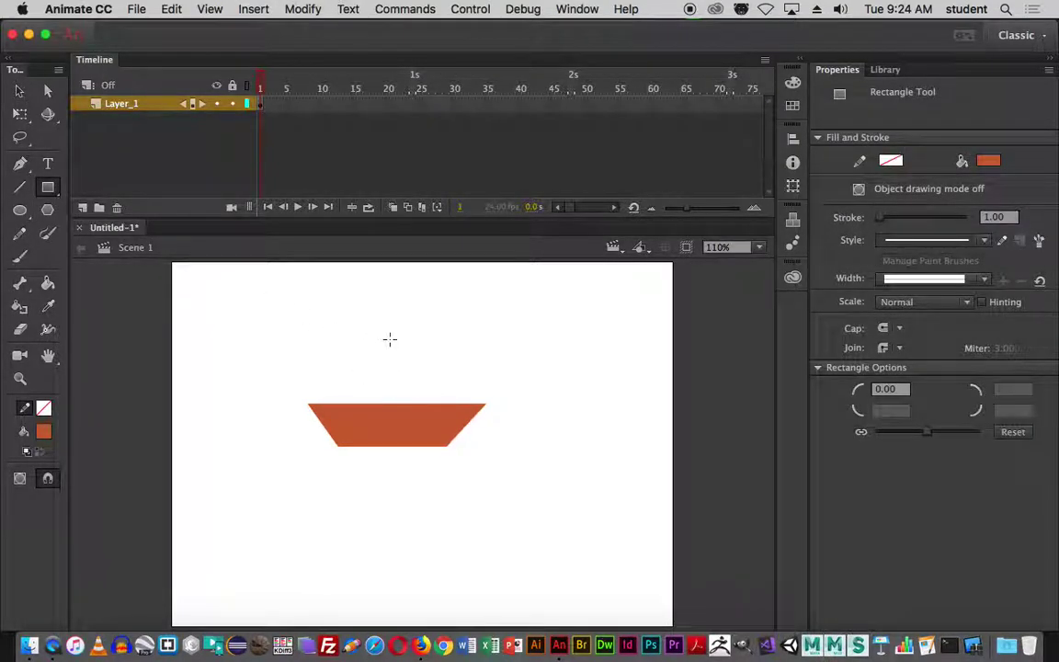
left_click_drag(390, 339, 396, 402)
left_click(392, 375, "super")
left_click_drag(393, 371, 405, 397)
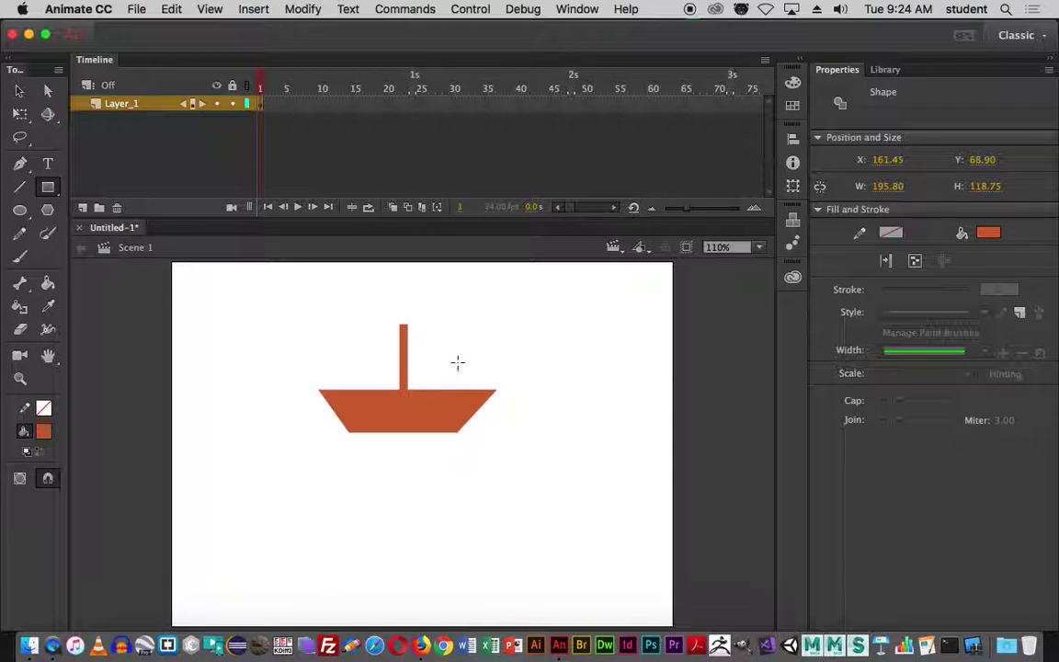
left_click(457, 364, "super")
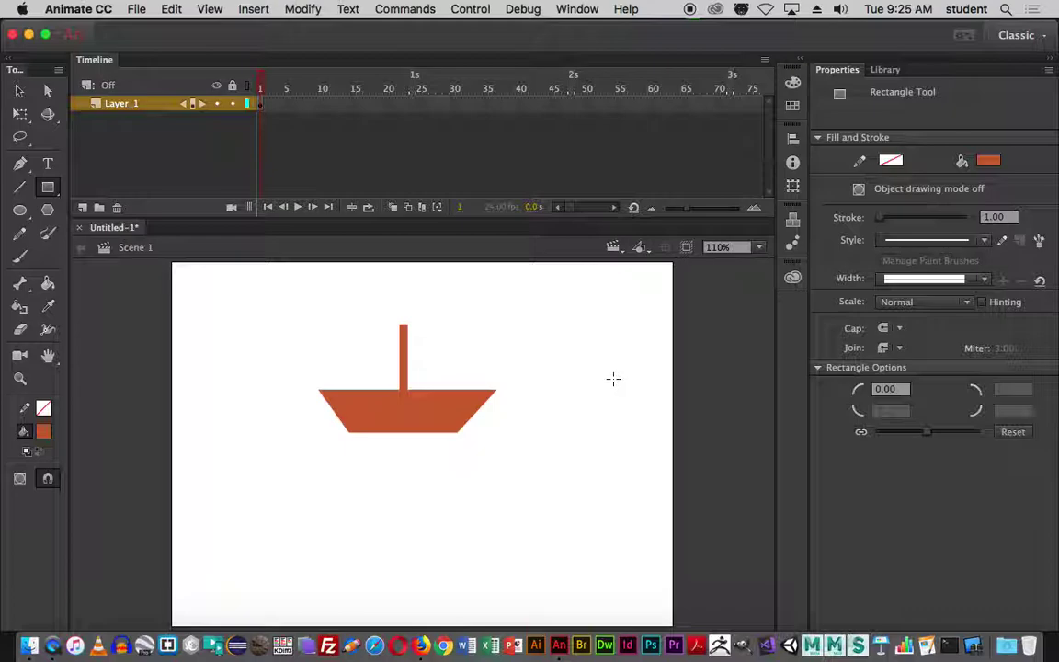
left_click(457, 407, "super")
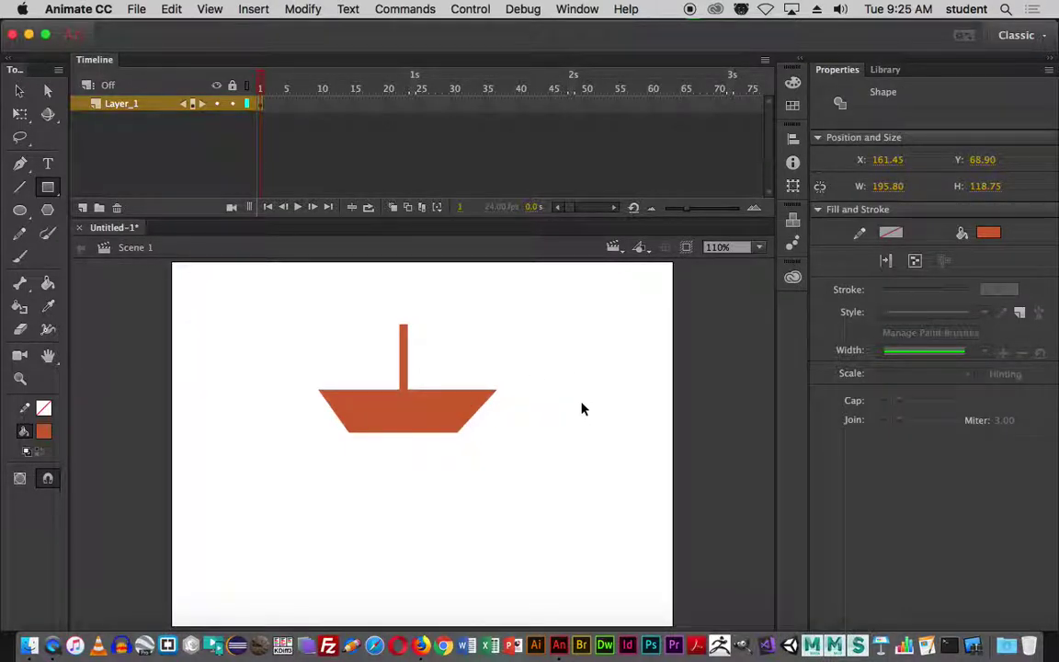
left_click(579, 409, "super")
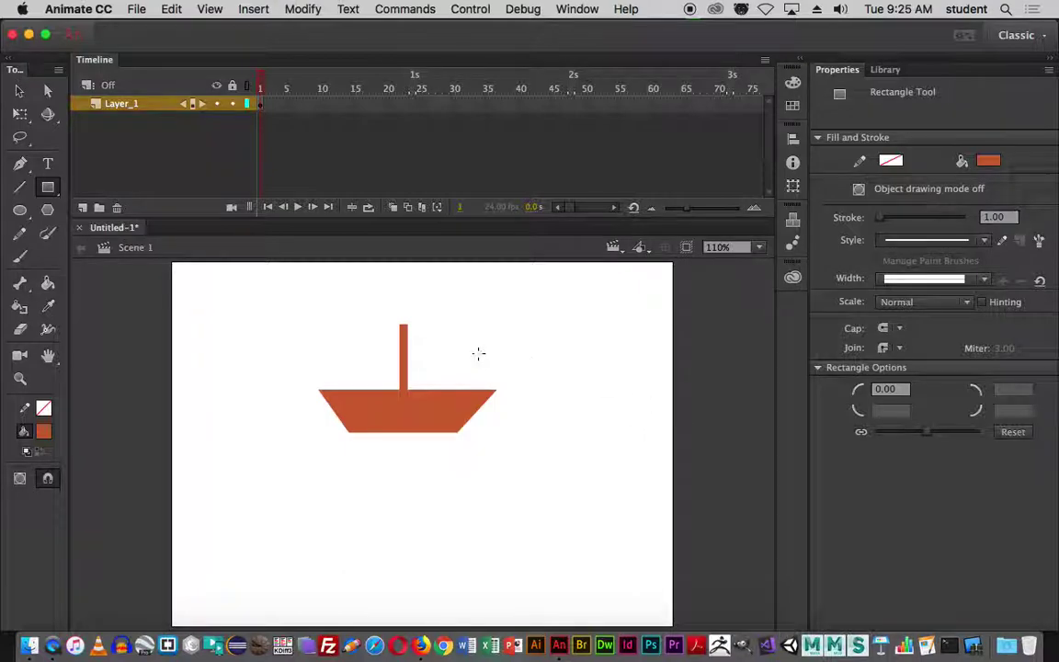
- Set the stage background colour to light sky blue
key("v")
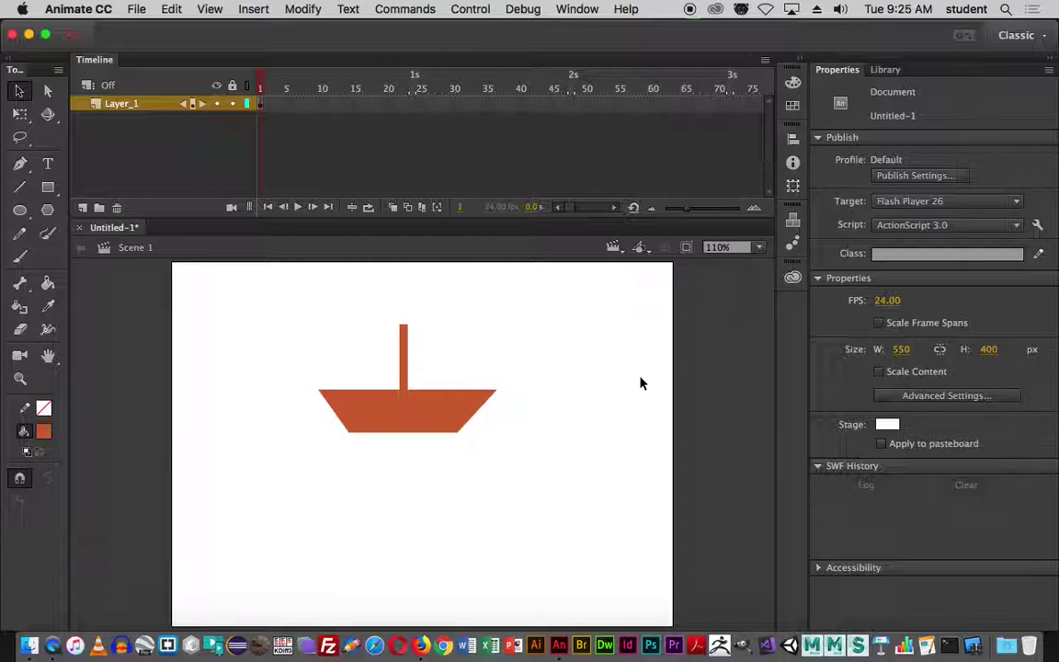
left_click(887, 426)
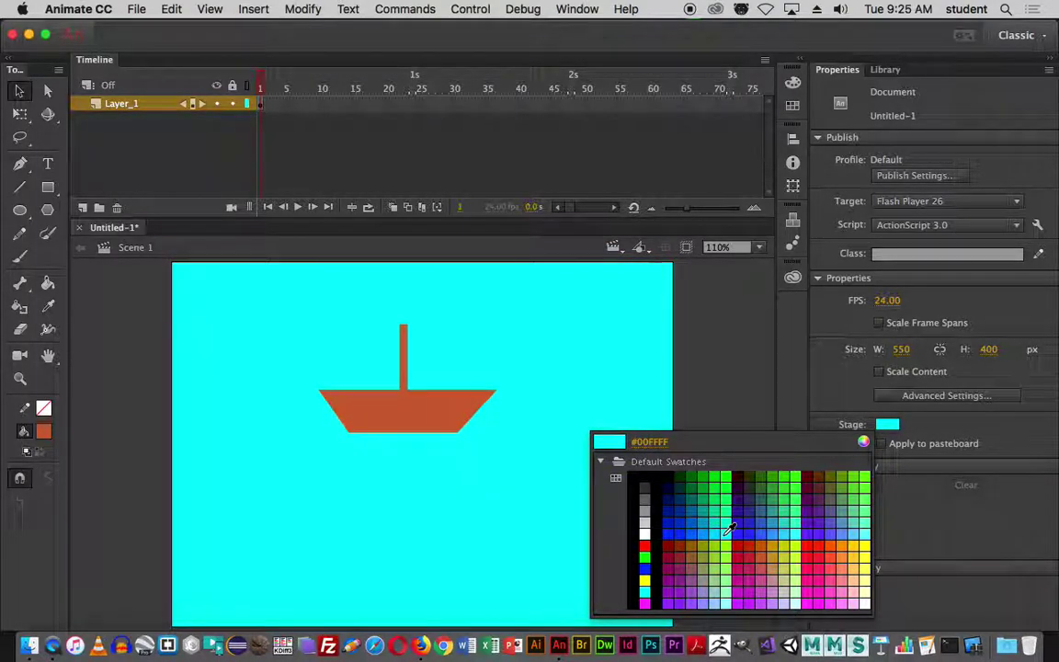
left_click(794, 530)
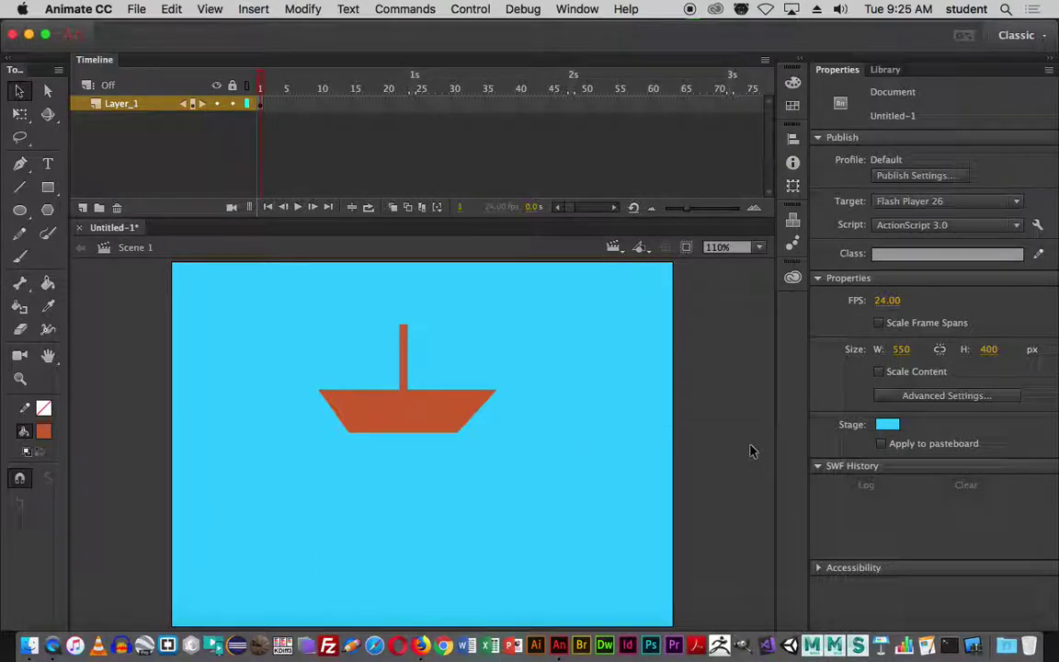
left_click(434, 421)
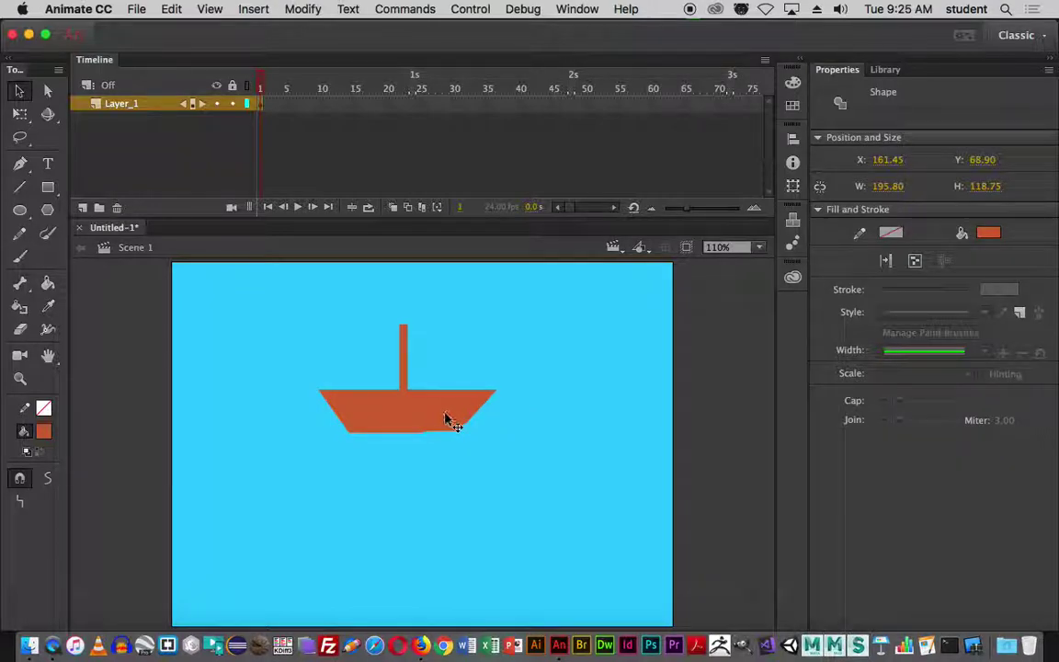
- Draw a white rectangle without an outline against the mast's left side, just above the hull
left_click(48, 187)
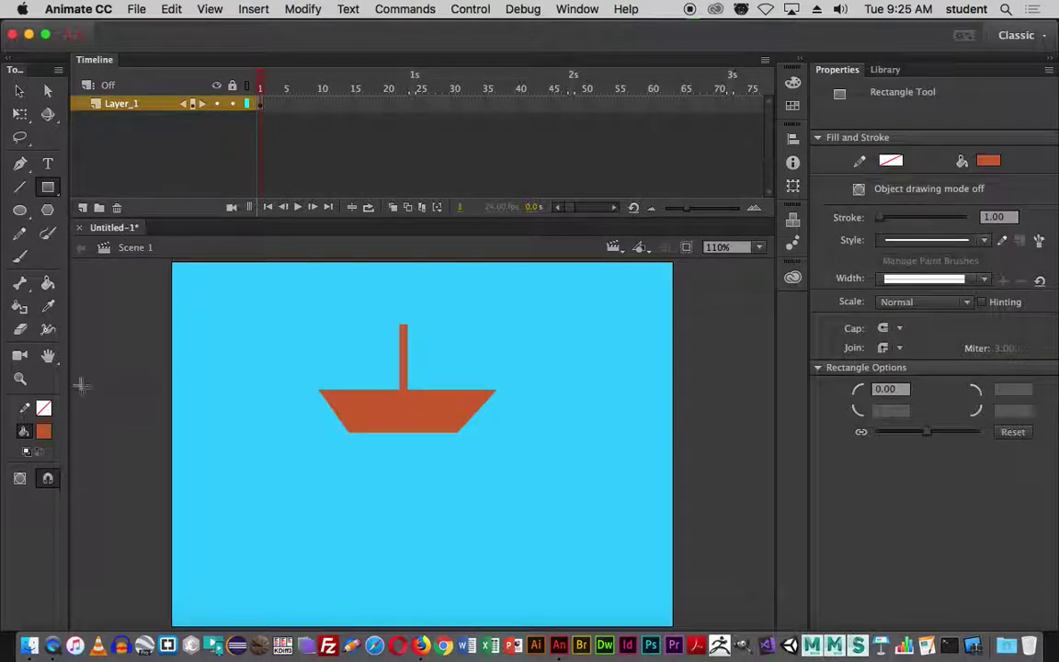
left_click(43, 431)
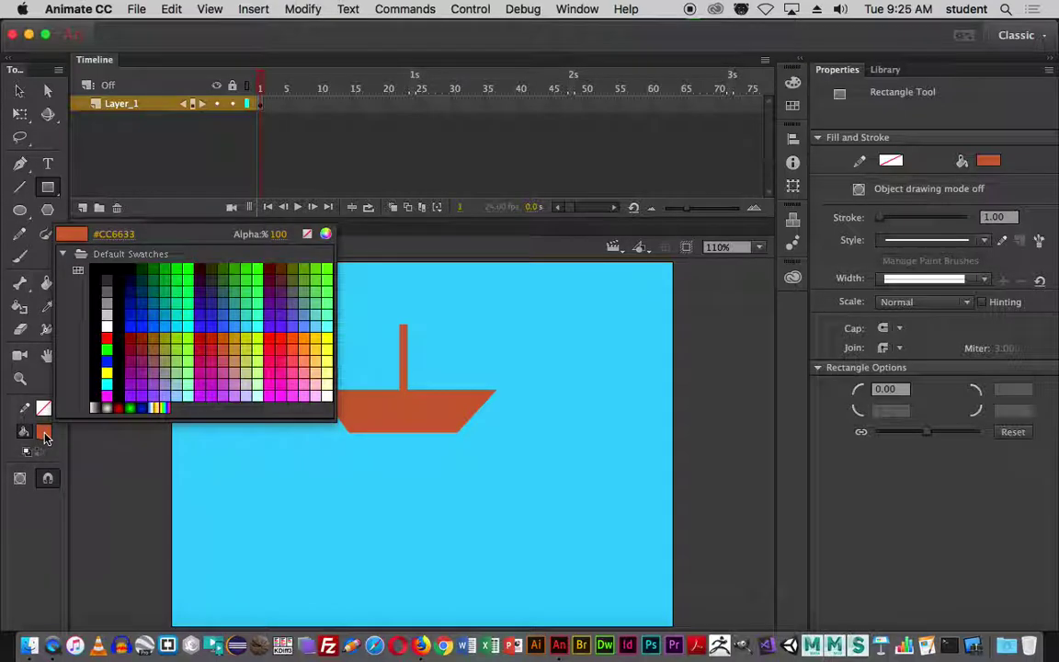
left_click(107, 323)
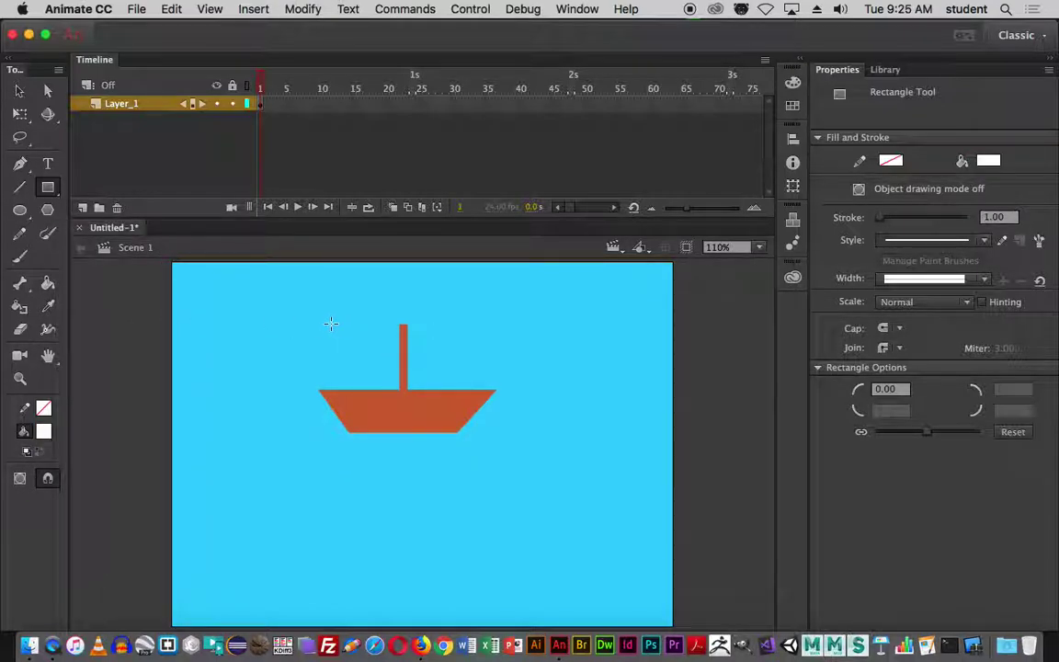
mouse_move(325, 323)
left_mouse_down()
mouse_move(392, 355)
mouse_move(402, 383)
left_mouse_up()
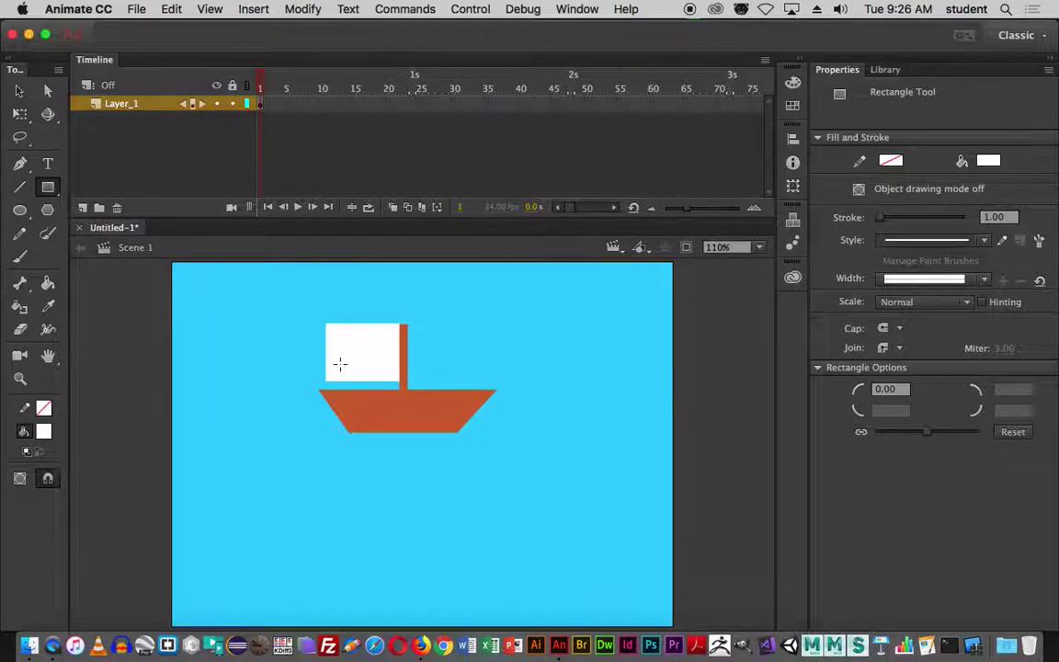
- Reshape the white rectangle into a triangular sail by moving its lower-left corner inward and collapsing its upper-left corner onto it
key("v")
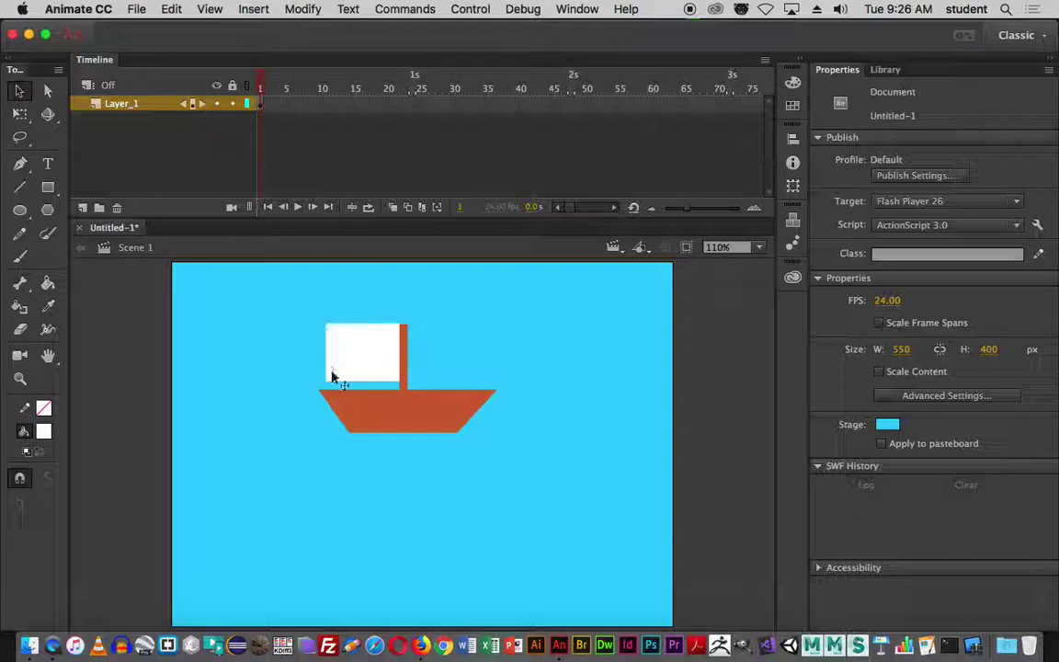
left_click_drag(326, 380, 339, 380)
left_click_drag(338, 328, 341, 379)
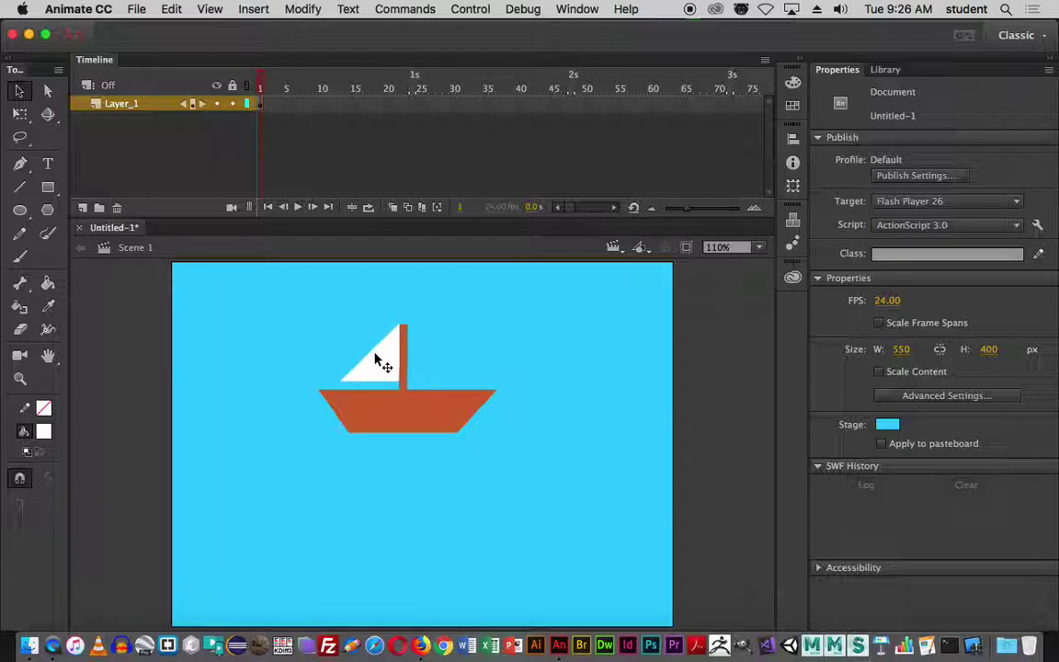
- Duplicate the triangular sail to the right side of the mast, at the same height as the original
left_click(388, 375)
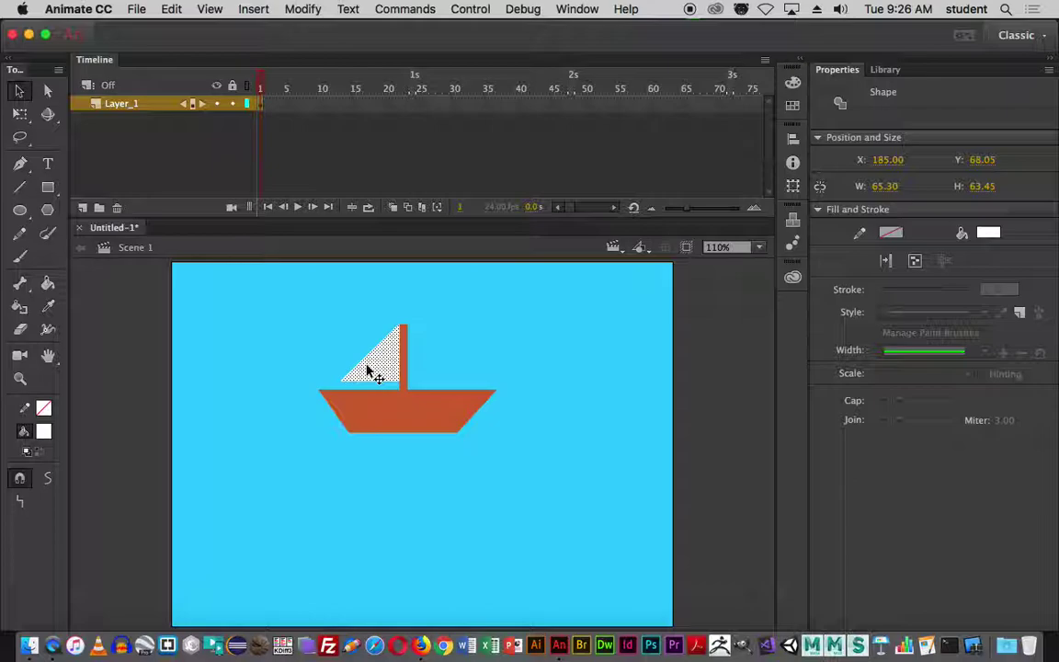
left_click_drag(367, 371, 445, 370, "alt")
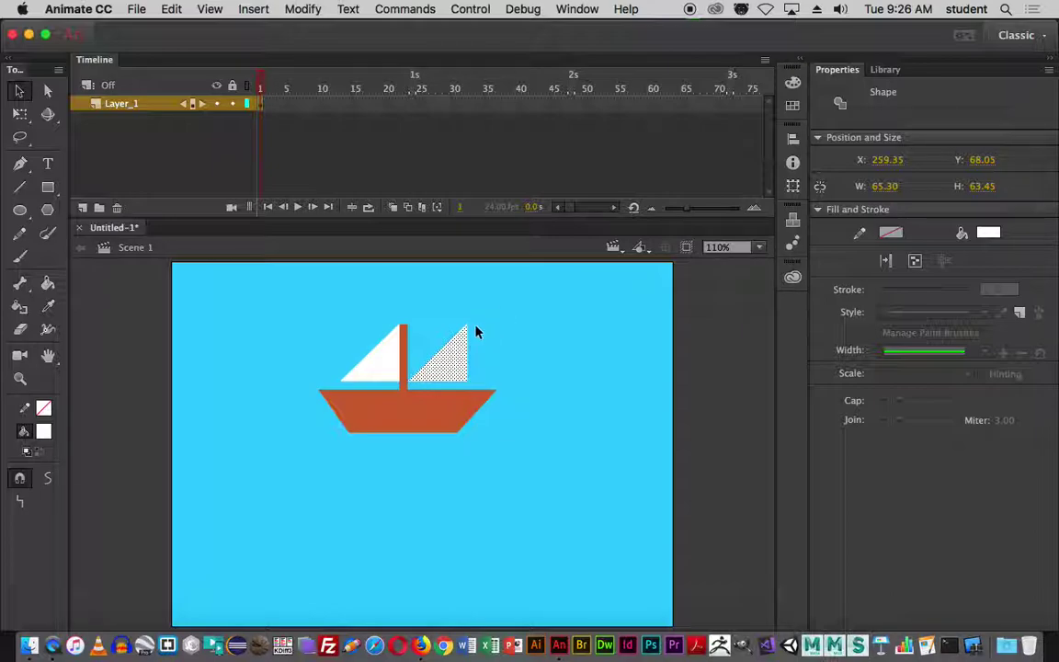
- Flip the duplicated sail horizontally so its vertical edge lies against the mast
left_click(302, 11)
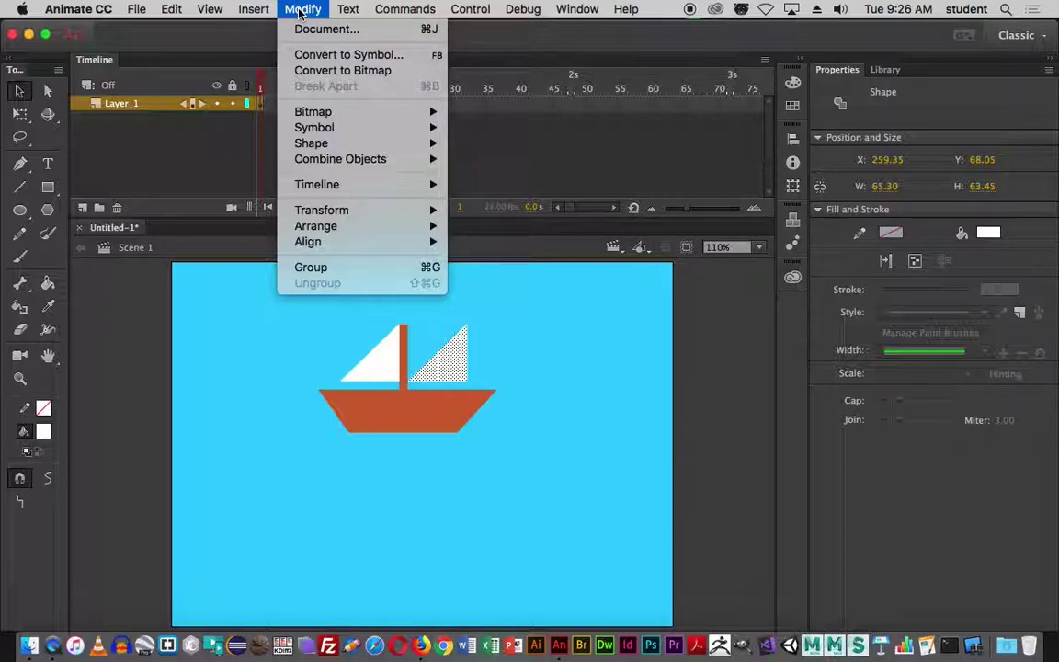
mouse_move(331, 213)
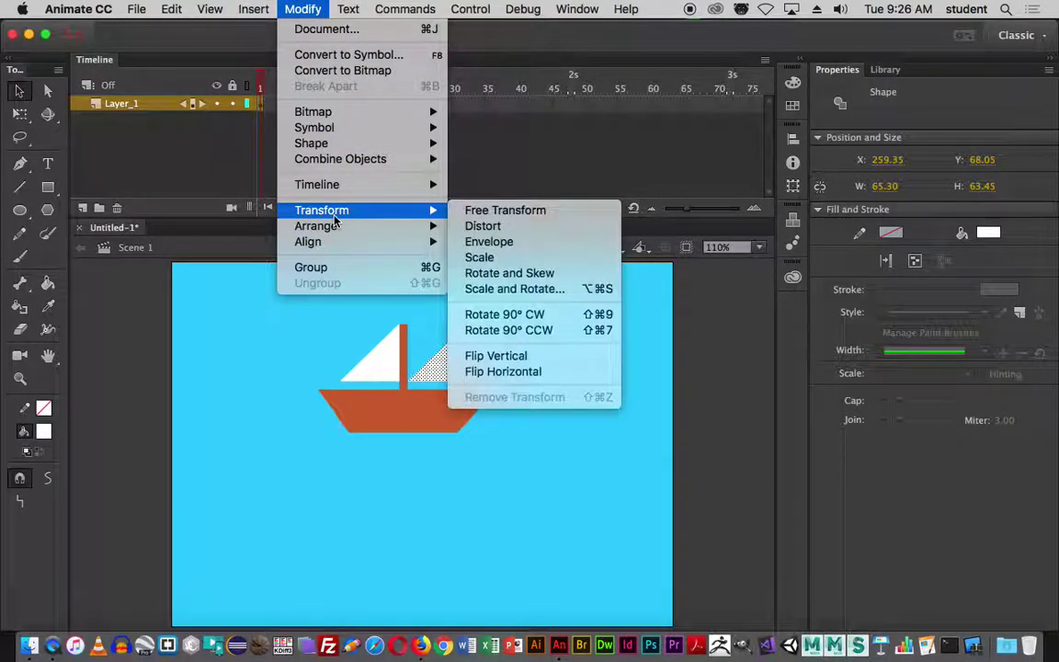
left_click(515, 372)
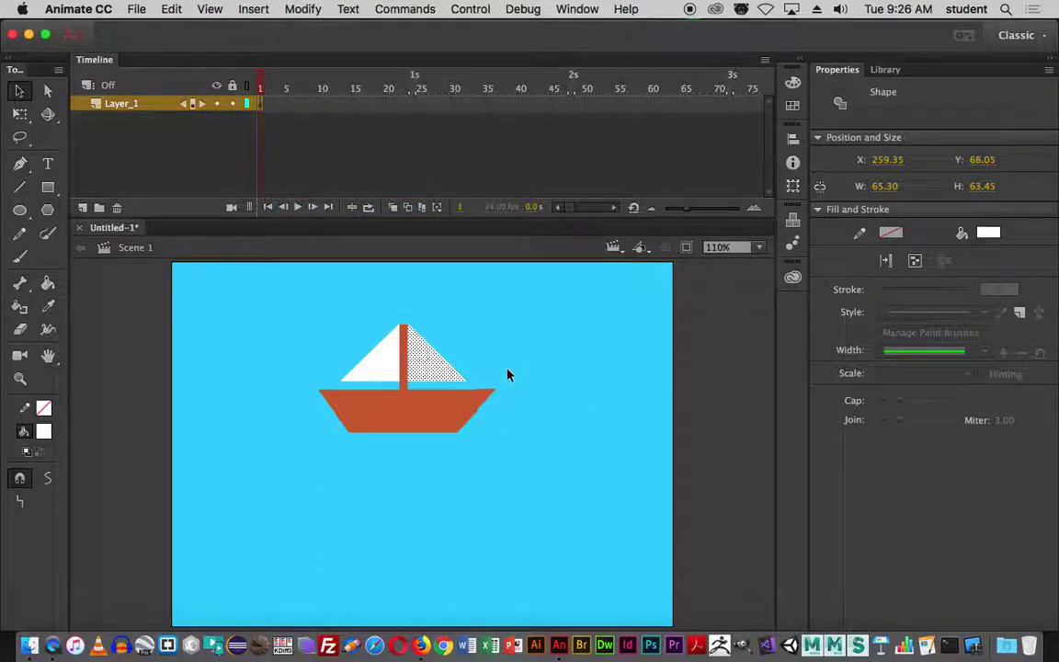
left_click(501, 365)
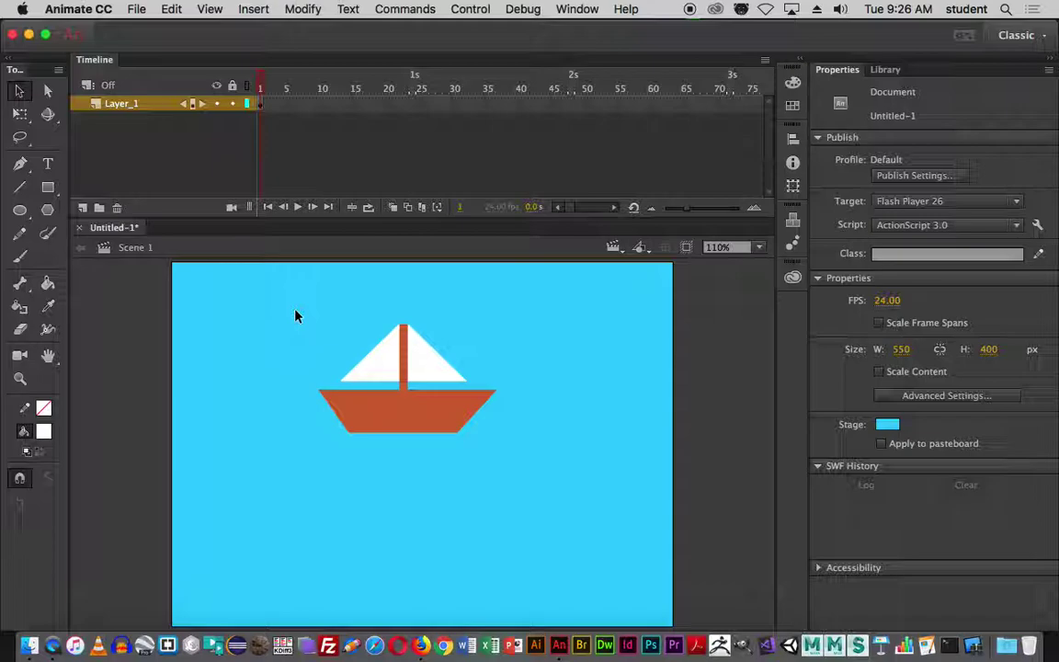
- Try pulling the right sail's slanted edge outward on the ungrouped boat, and undo the change
left_click_drag(291, 303, 543, 485)
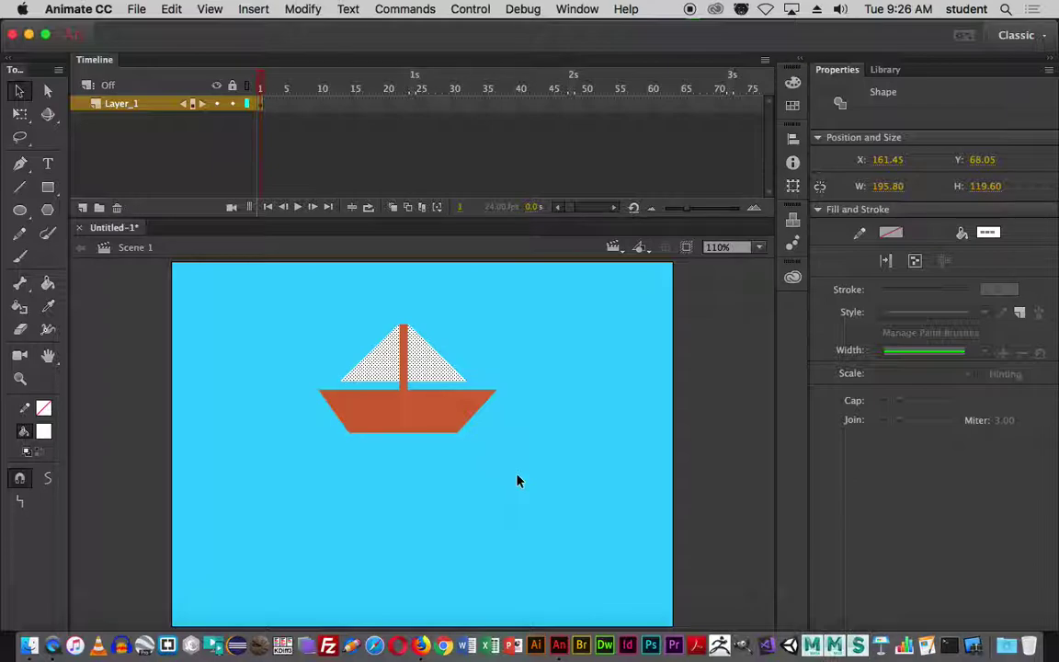
left_click(552, 331)
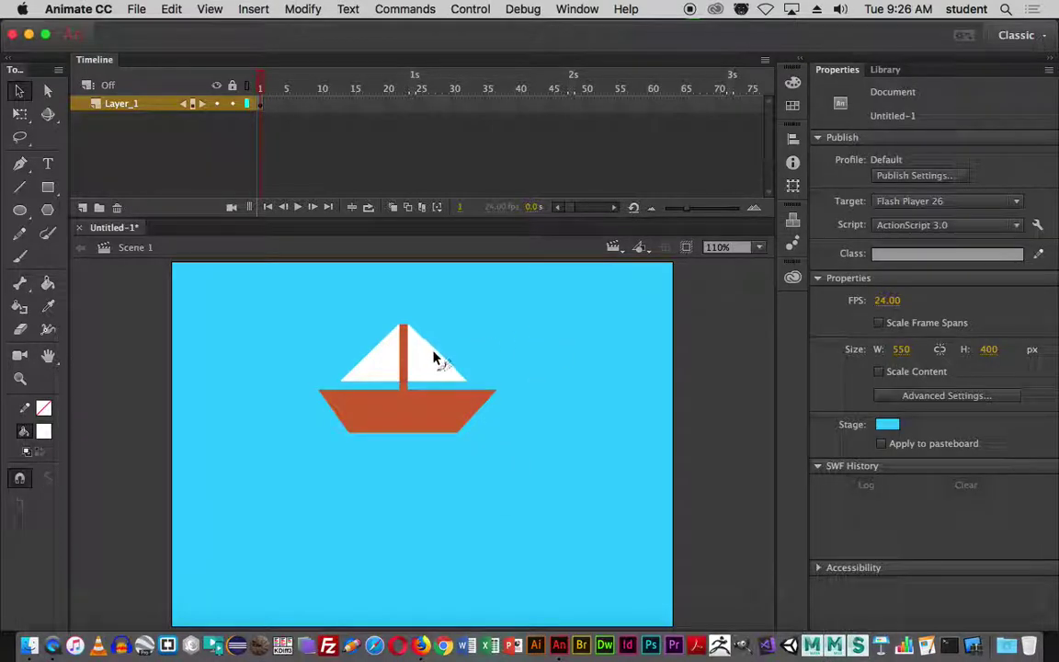
left_click_drag(438, 355, 467, 335)
key("ctrl+z")
- Convert the whole boat drawing, including hull, mast and both sails, to a Graphic symbol named boat
left_click_drag(288, 313, 546, 481)
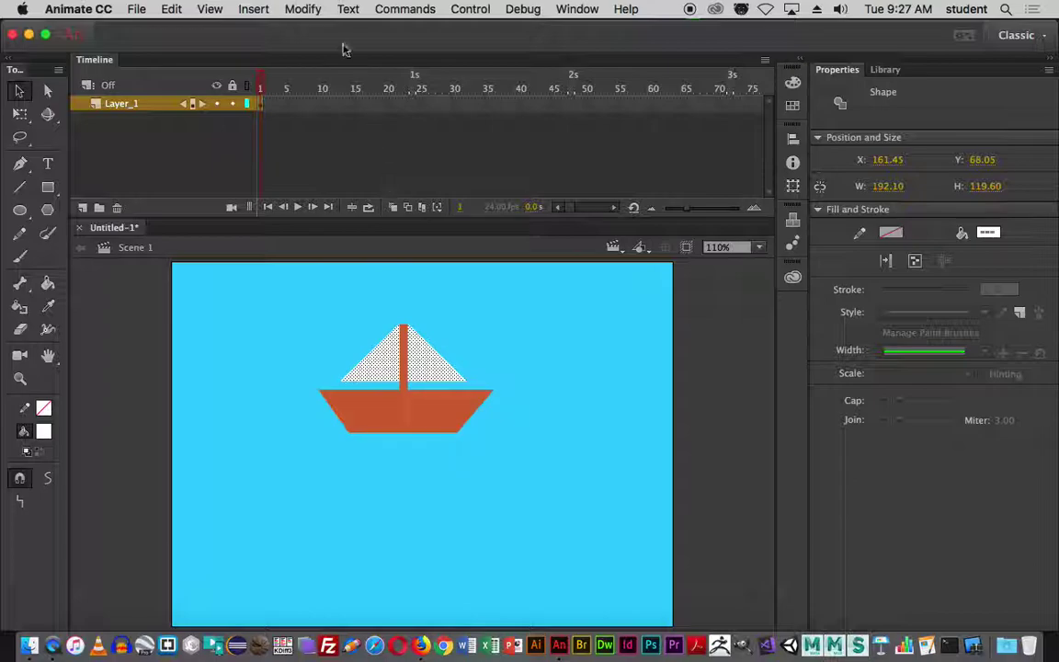
left_click(303, 9)
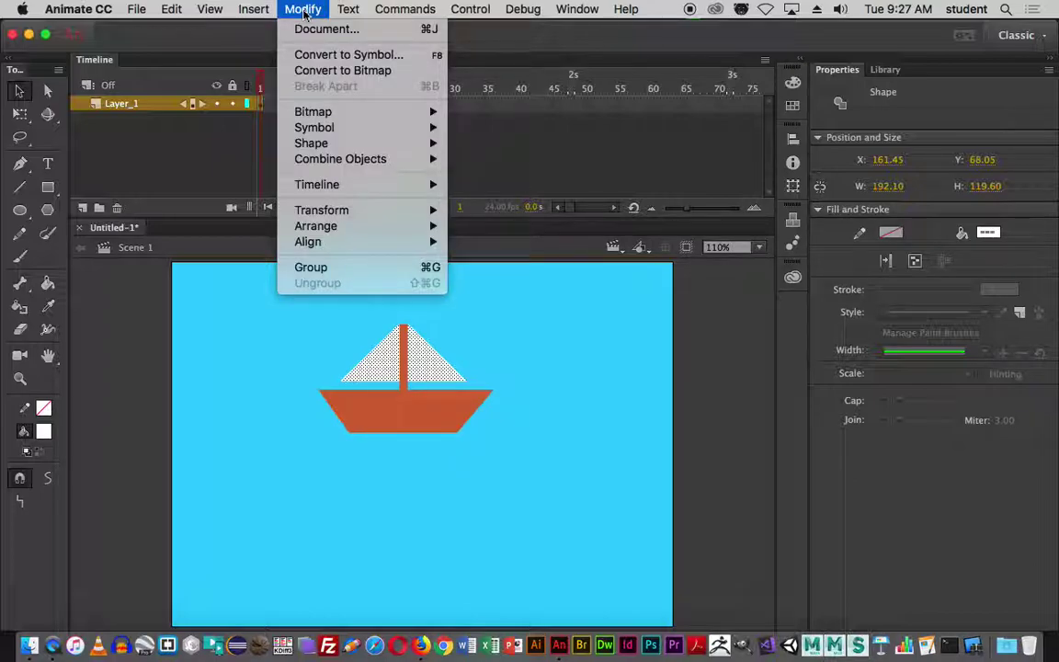
left_click(324, 57)
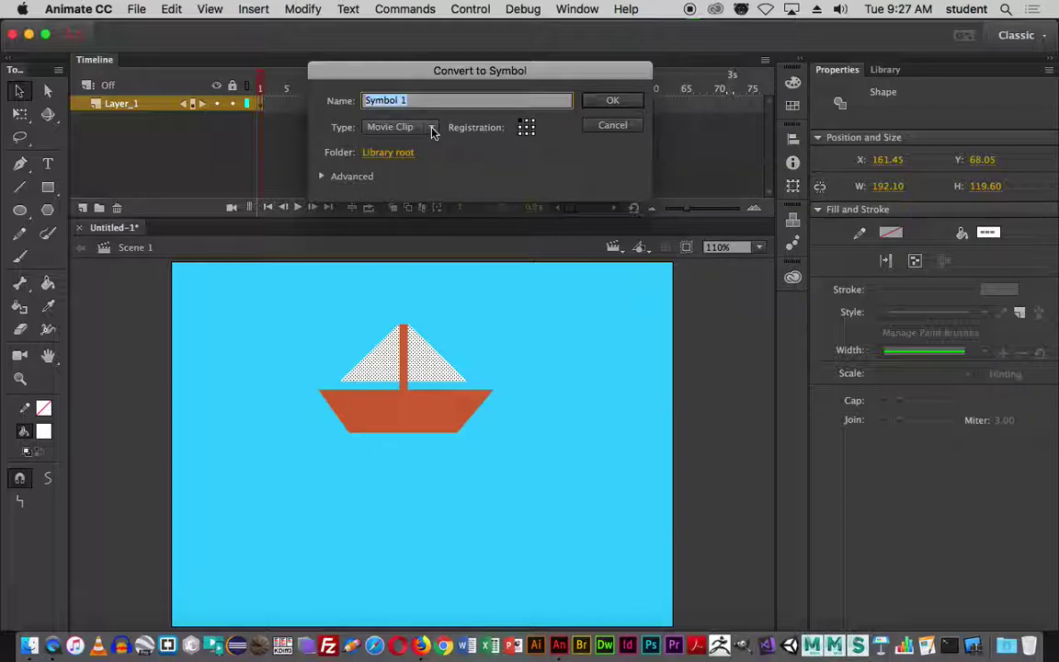
left_click(433, 130)
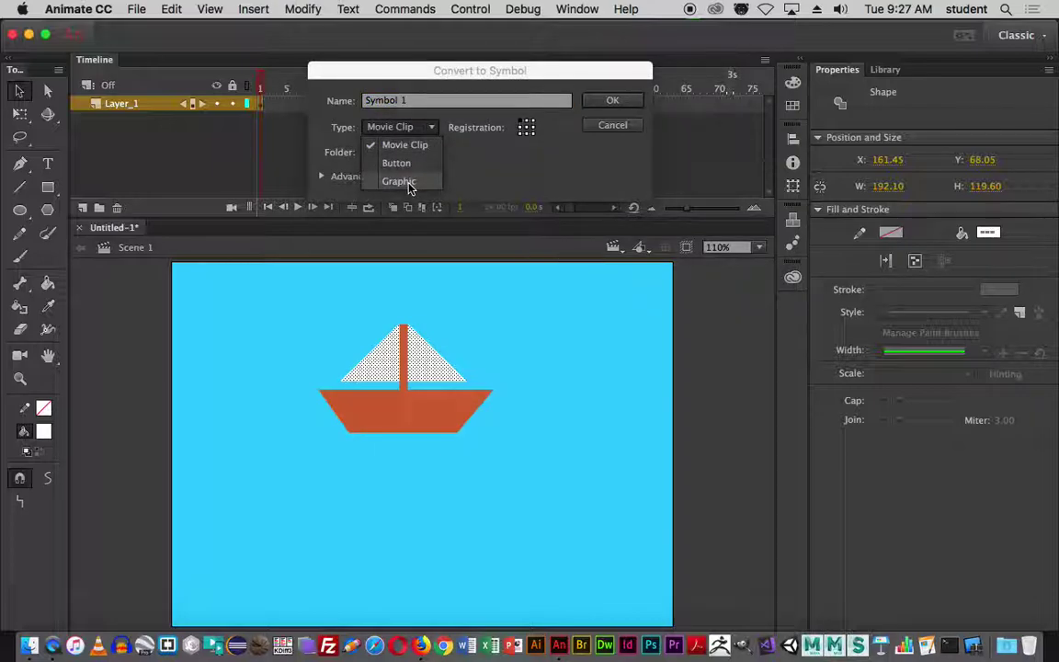
left_click(409, 182)
left_click(414, 102)
left_click_drag(414, 104, 361, 102)
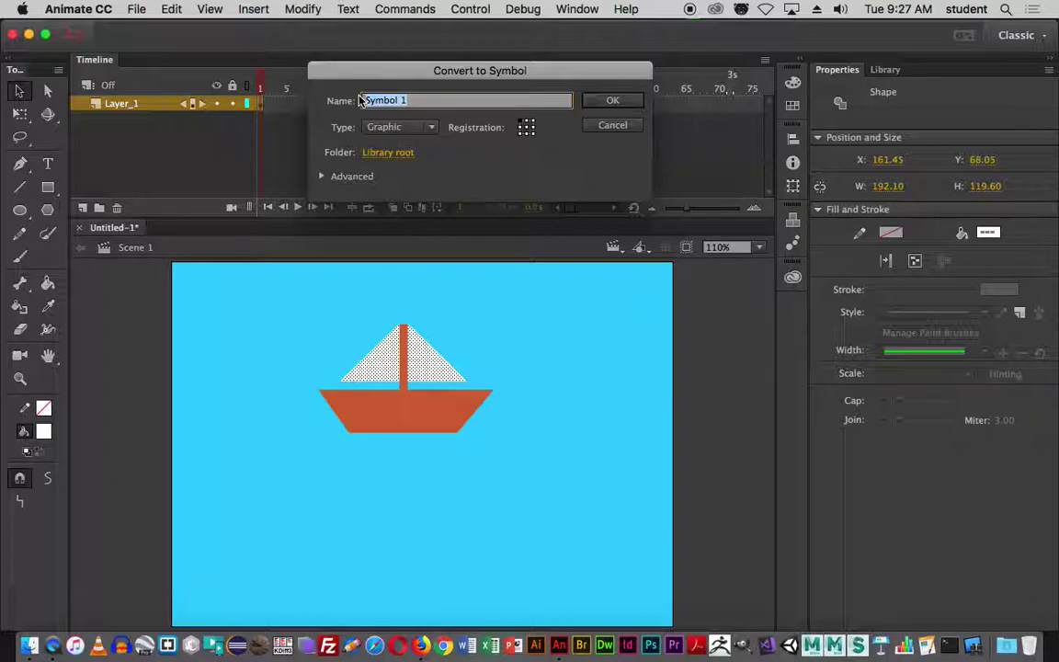
type("g")
key("BackSpace")
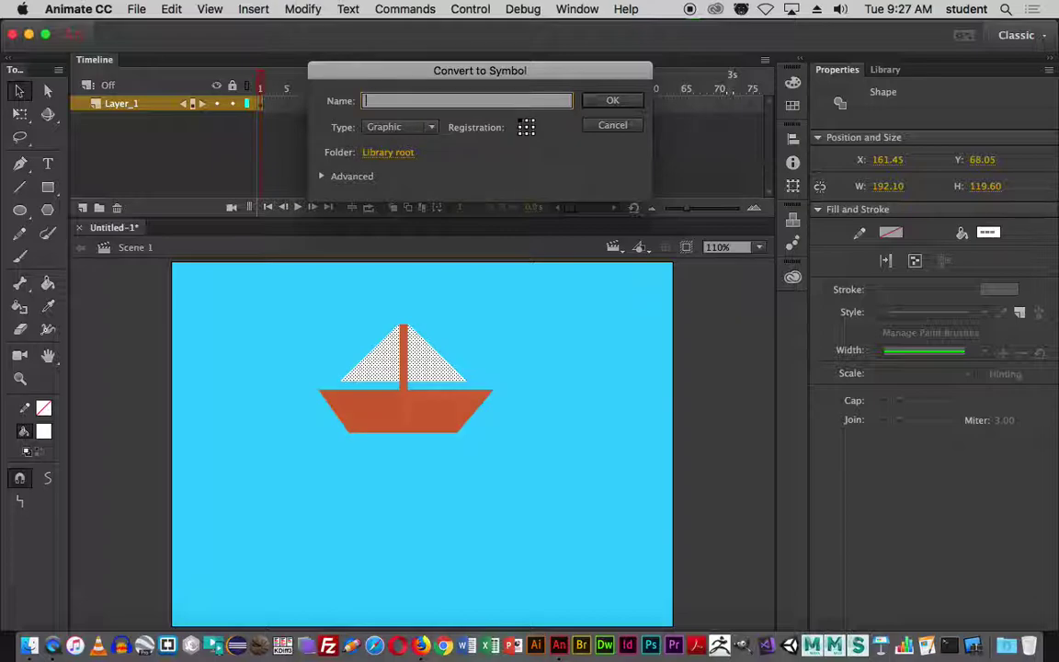
type("boat")
left_click(609, 101)
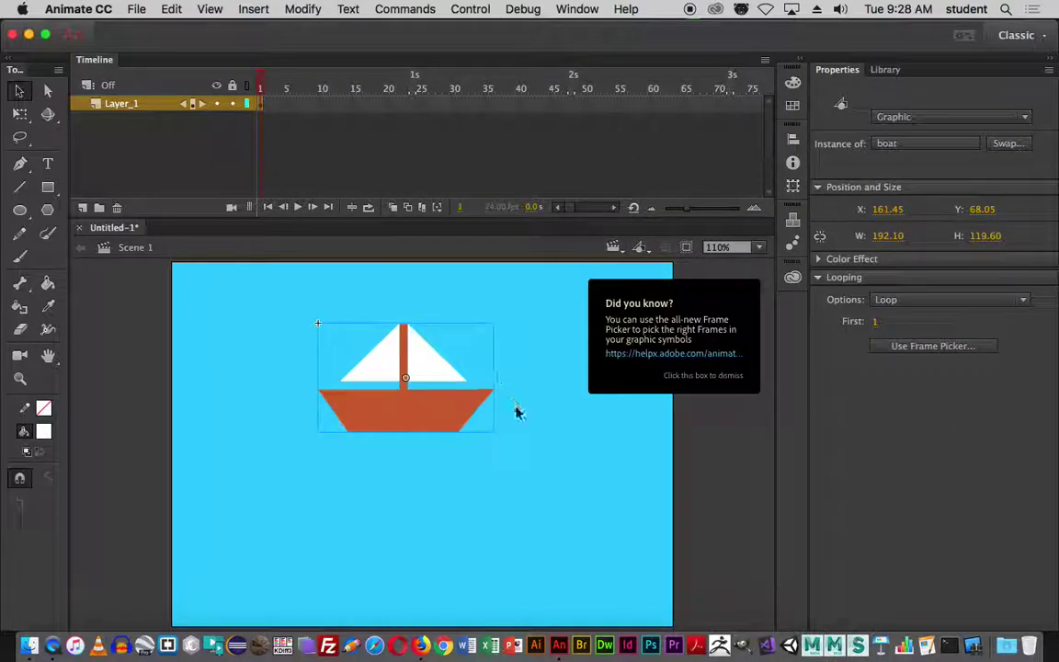
- Show the library and place six extra instances of the boat symbol at different spots on the stage
left_click(733, 478)
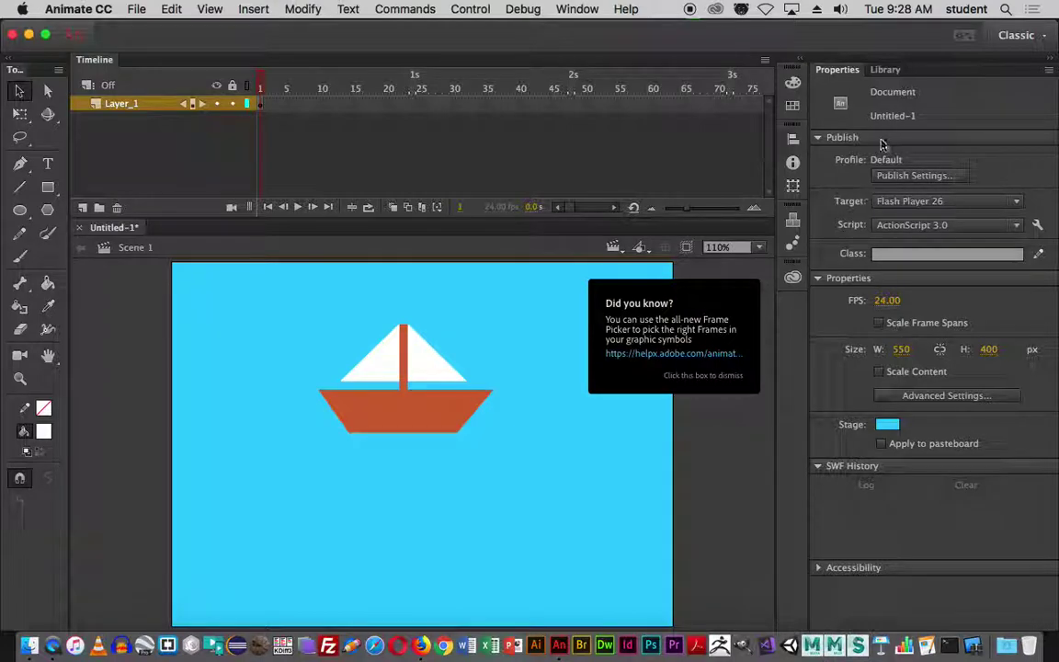
left_click(888, 71)
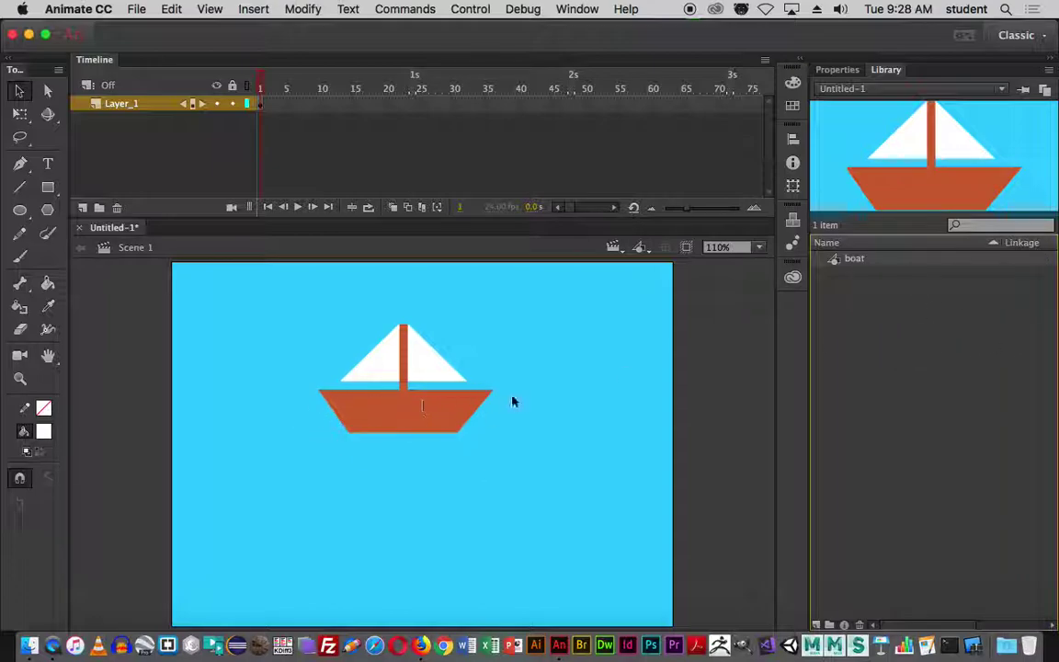
left_click_drag(839, 259, 615, 321)
left_click_drag(851, 260, 449, 474)
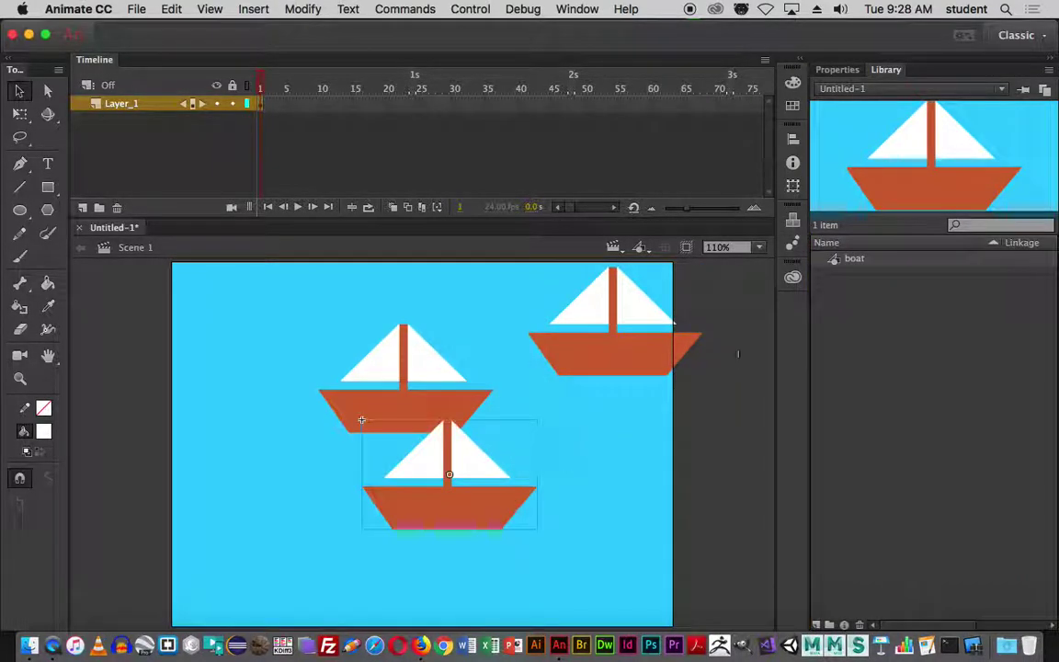
left_click_drag(852, 260, 641, 452)
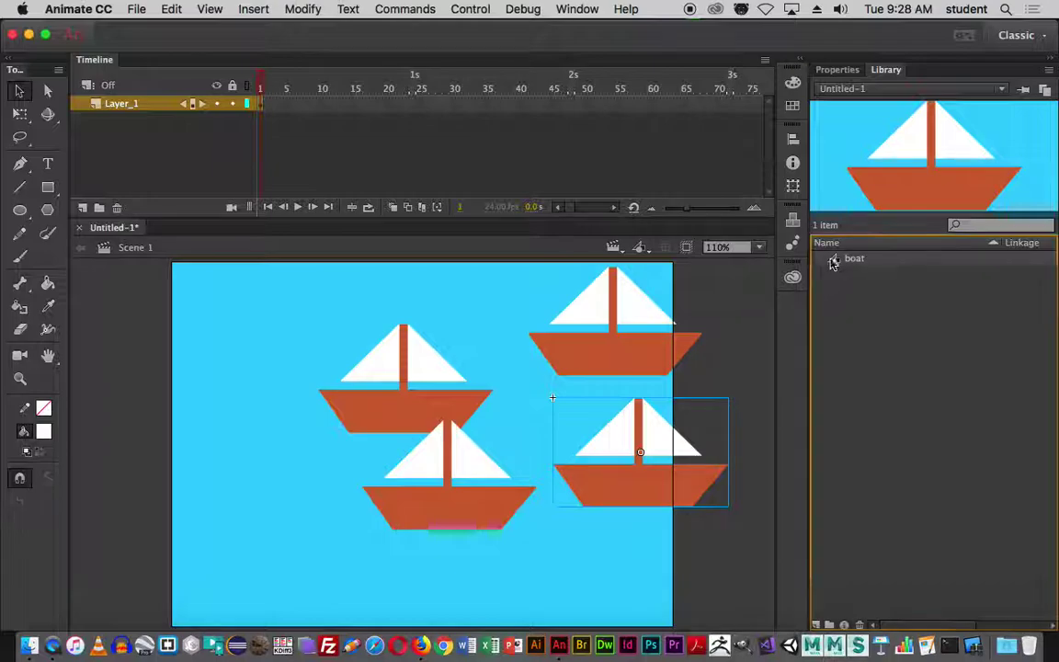
left_click_drag(851, 260, 438, 317)
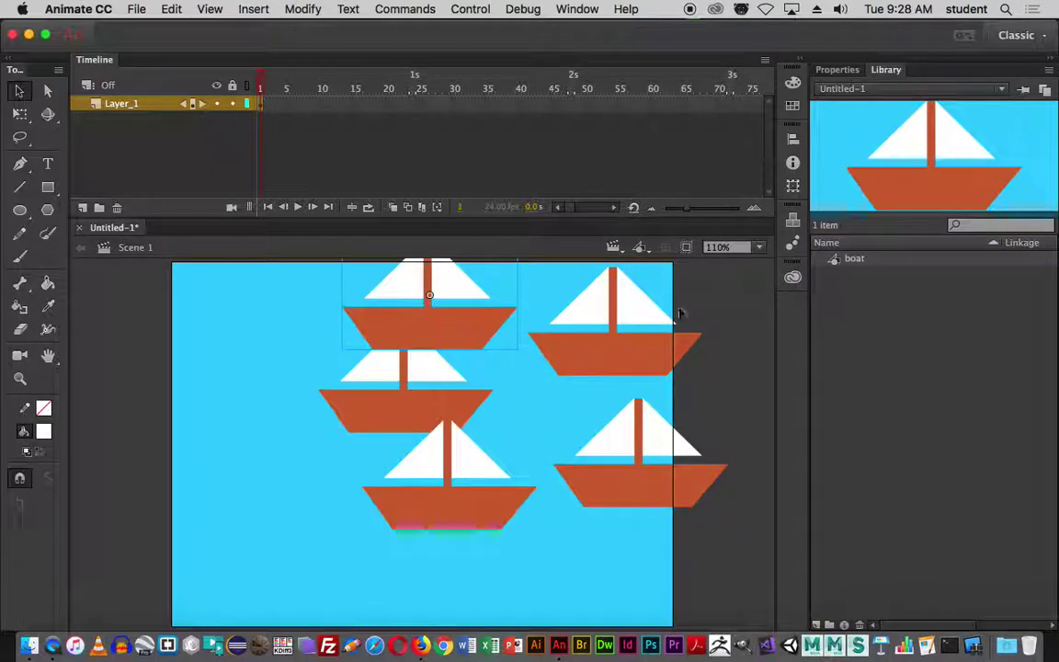
left_click_drag(831, 263, 544, 349)
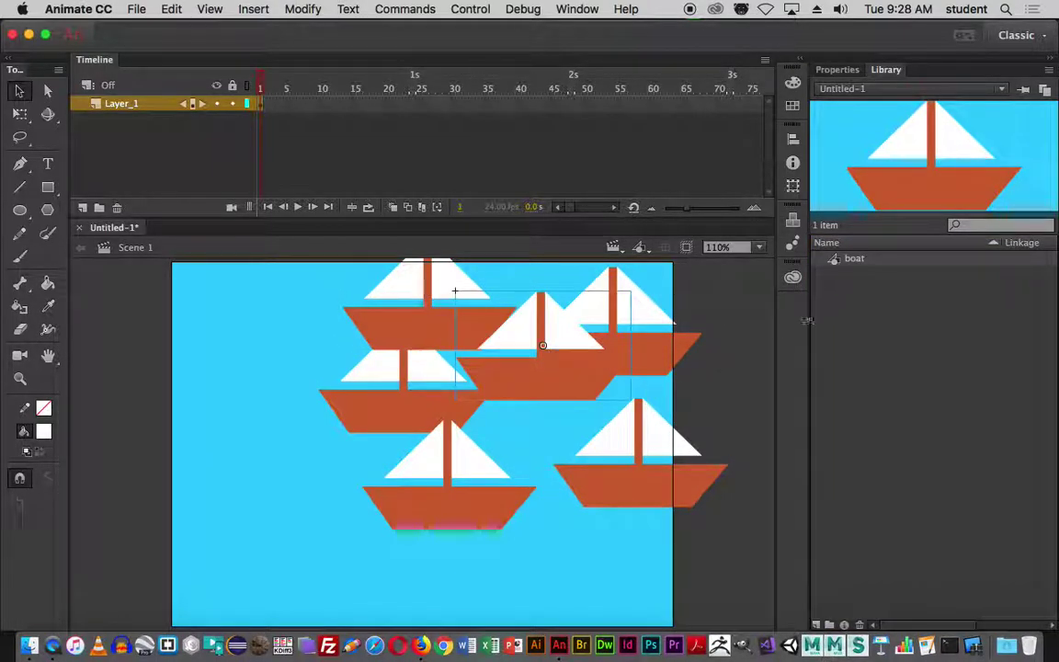
left_click_drag(853, 260, 469, 393)
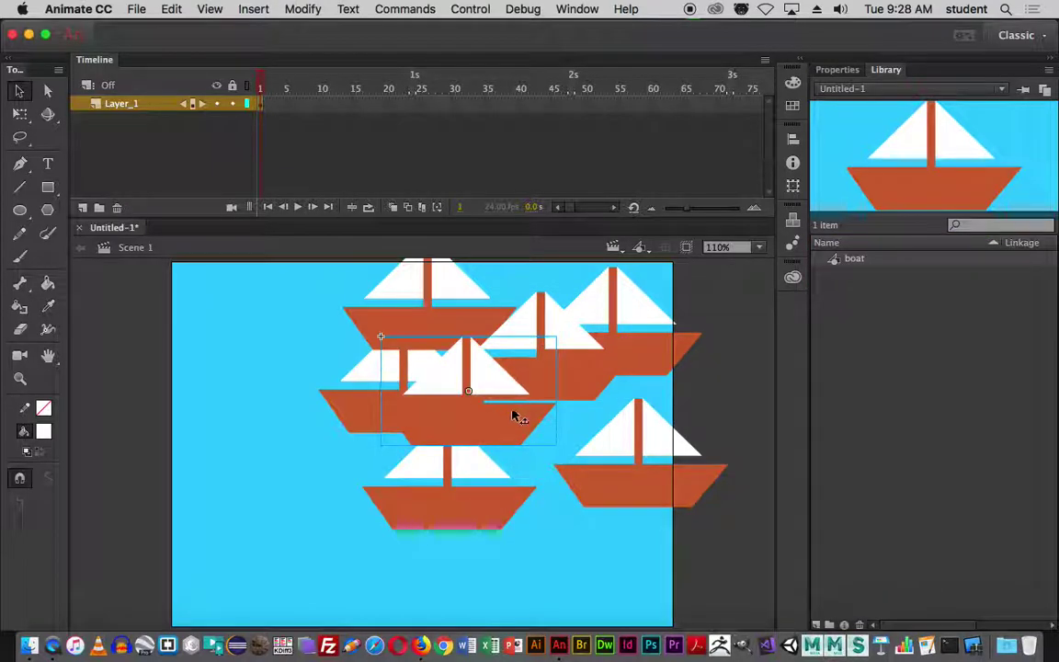
- Undo the placement of all six extra boat instances, keeping only the original boat
key("super+z")
key("super+z")
key("super+z")
key("super+z")
key("super+z")
key("super+z")
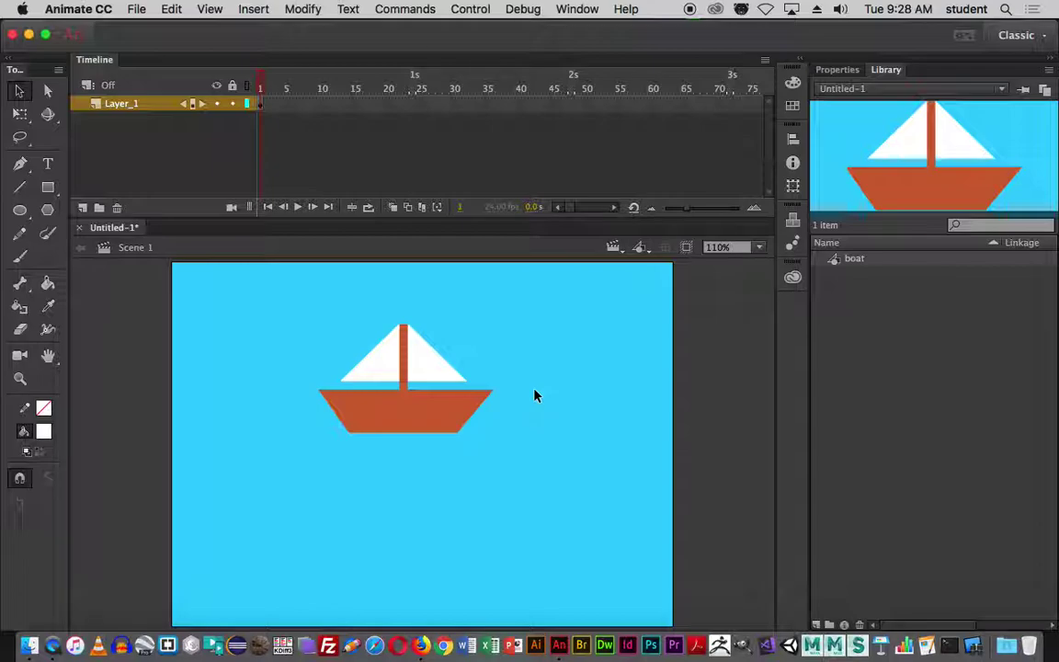
- Scale the boat down to about half its size with Free Transform and move it near the stage's right edge
left_click(411, 370)
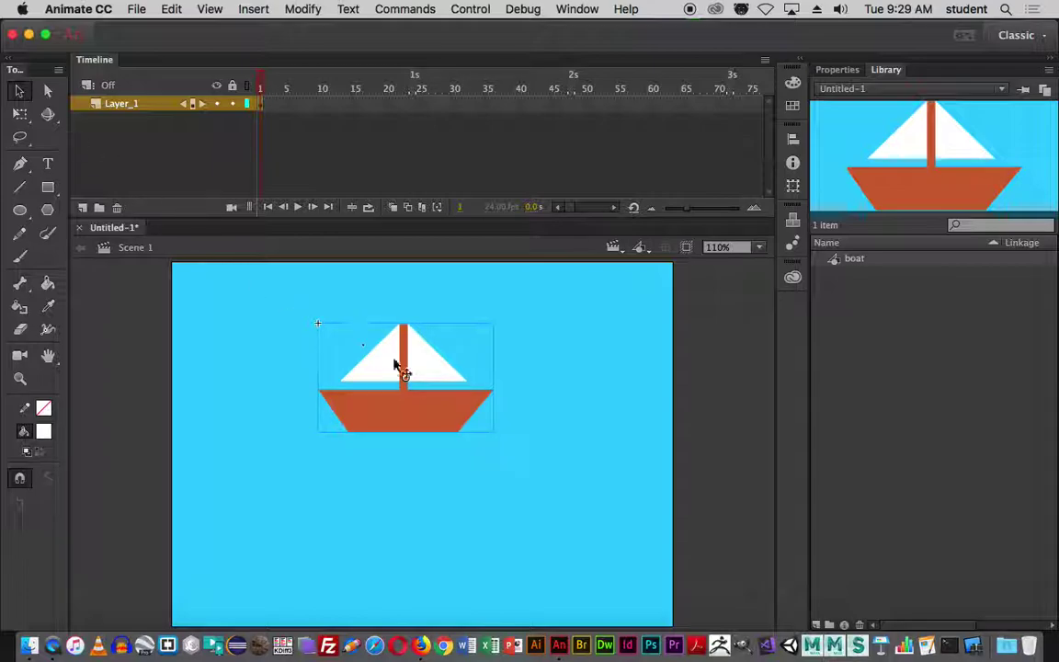
left_click(21, 115)
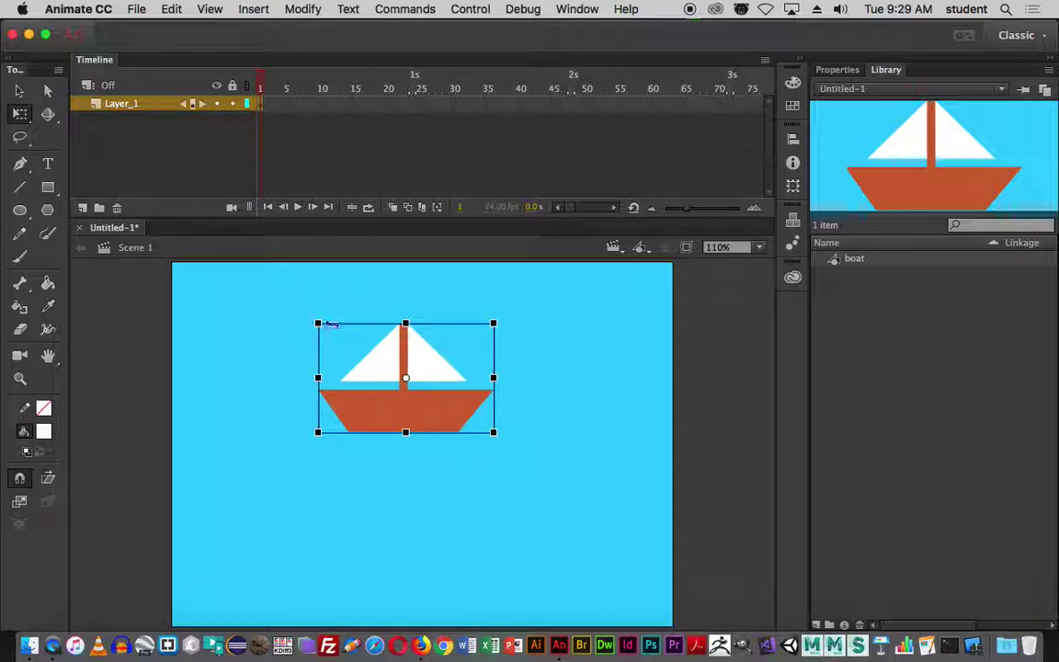
left_click_drag(316, 324, 364, 352)
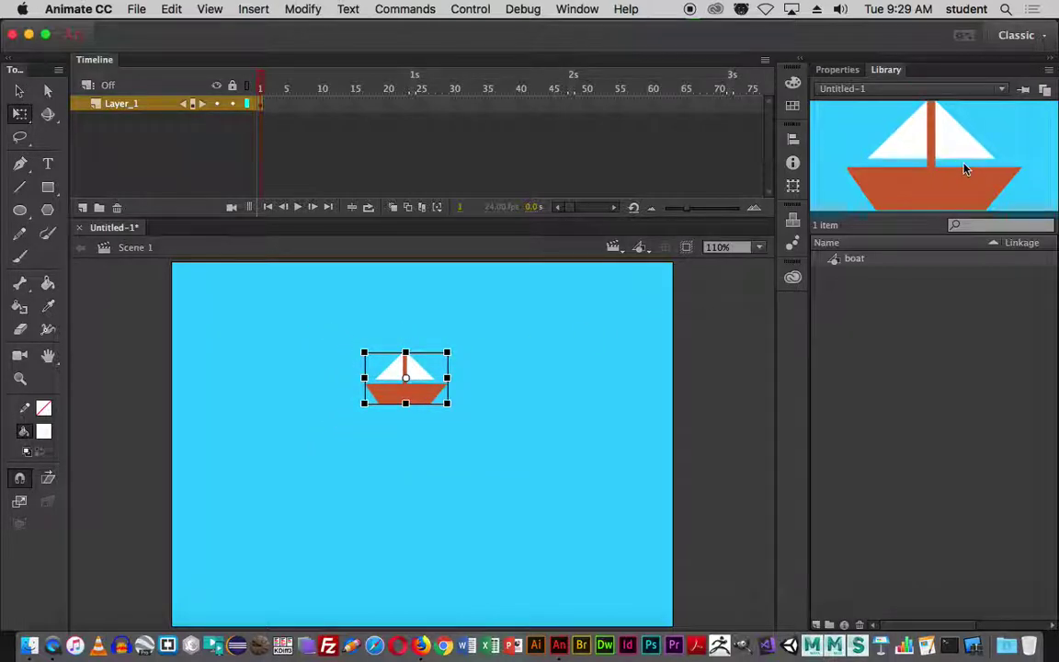
left_click_drag(431, 401, 652, 490)
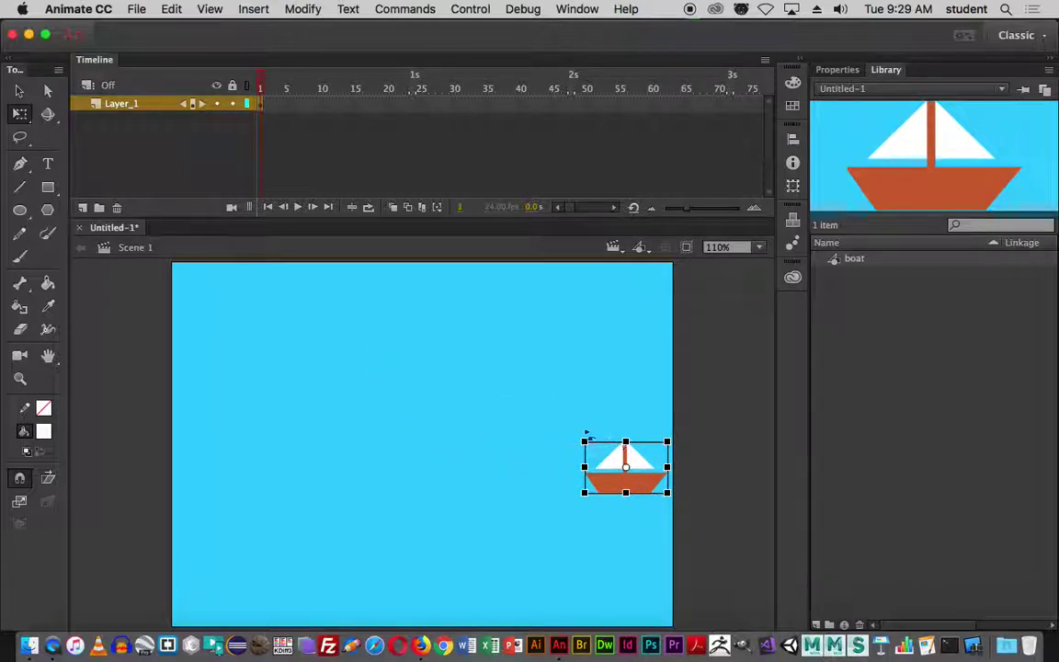
left_click(525, 432)
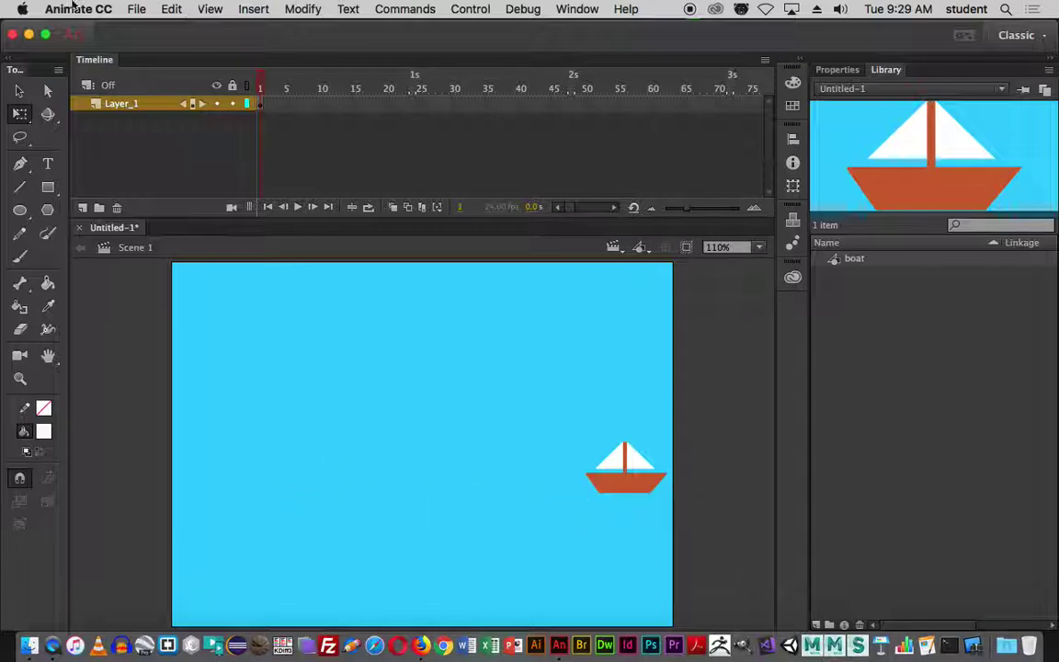
- Rename the layer containing the sailboat as boat
left_click(642, 489)
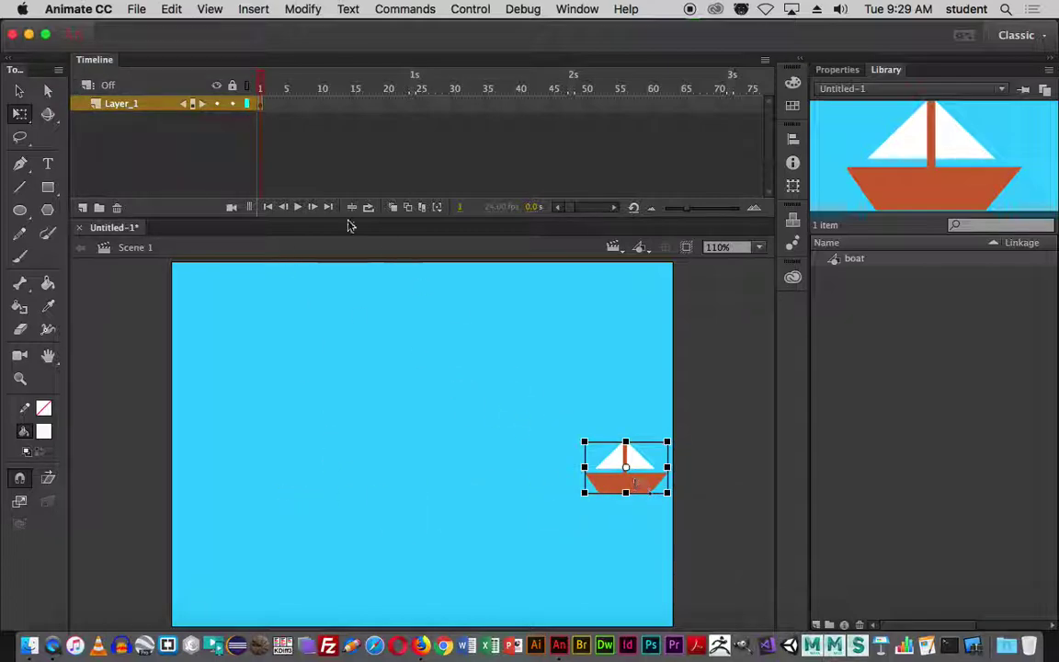
double_click(122, 104)
type("boa")
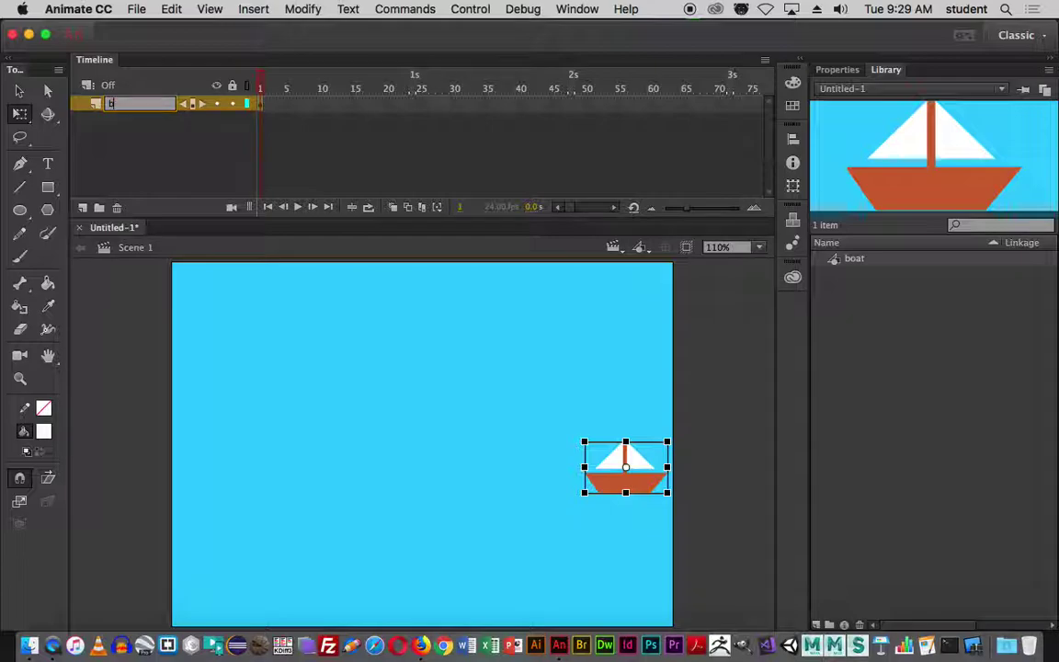
type("t")
key("Return")
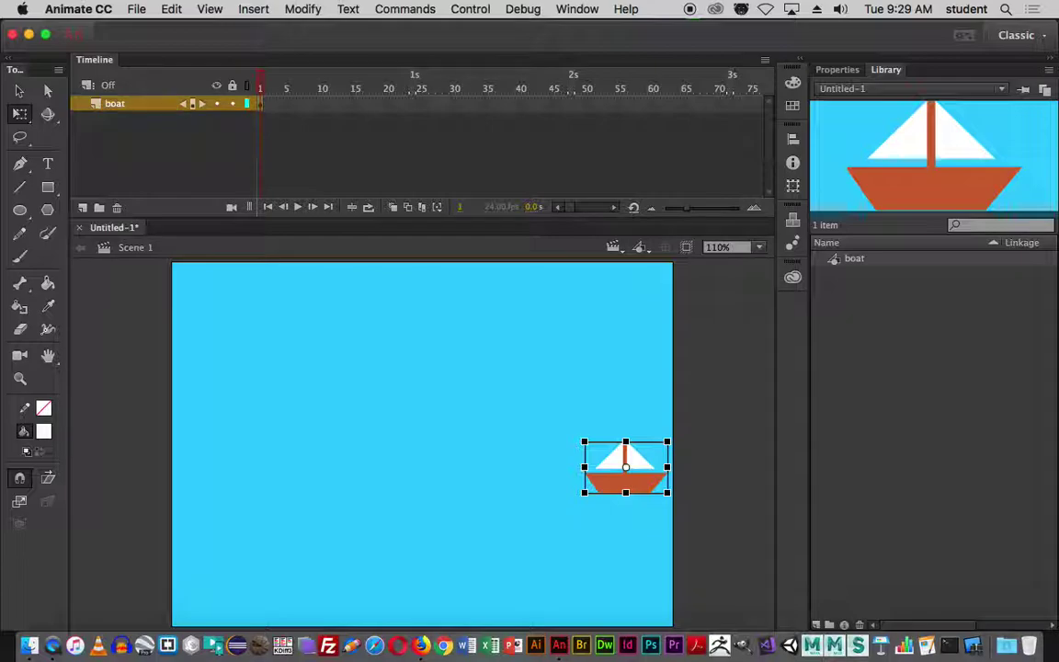
- Add a new layer above the boat layer and name it ocean
left_click(82, 209)
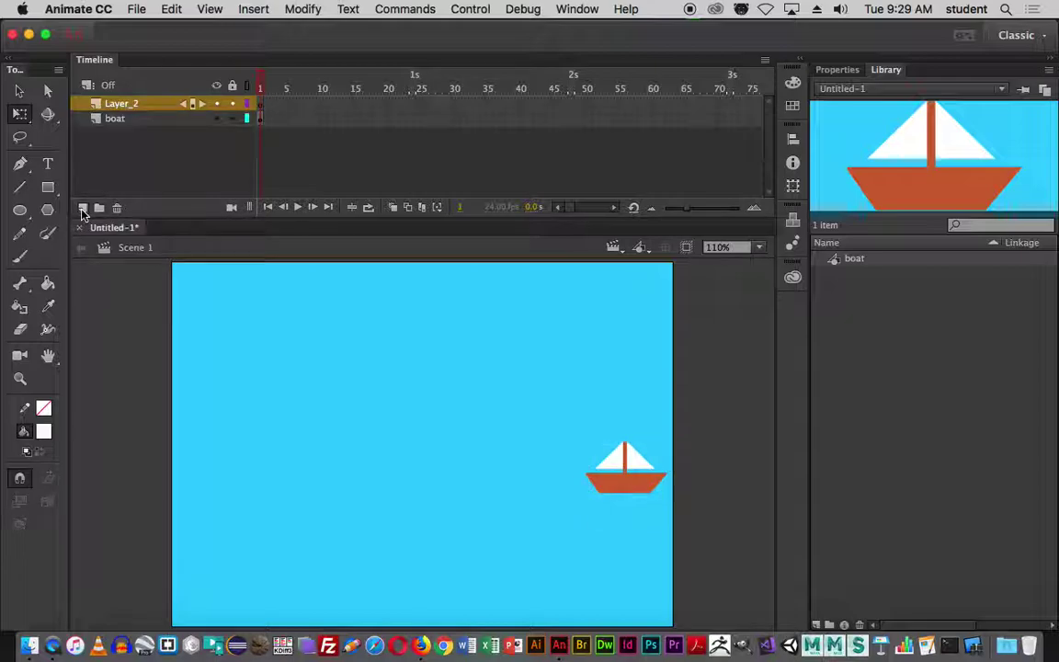
double_click(122, 105)
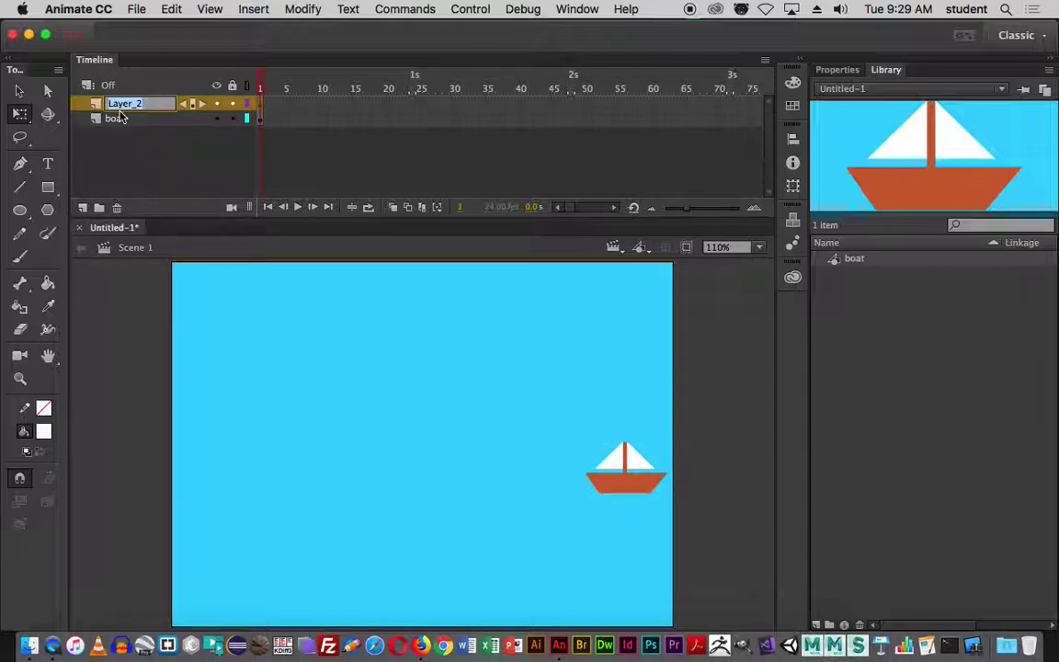
type("ocean")
key("Return")
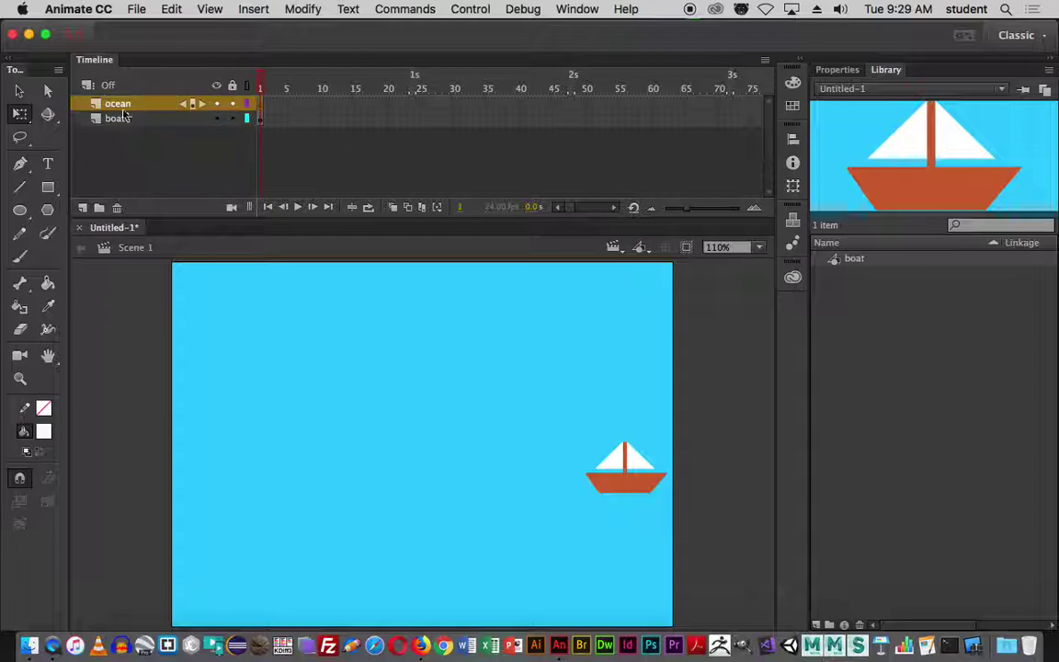
- Draw a dark blue rectangle without an outline on the ocean layer, covering the full width of the stage's lower third
left_click(47, 186)
left_click(43, 431)
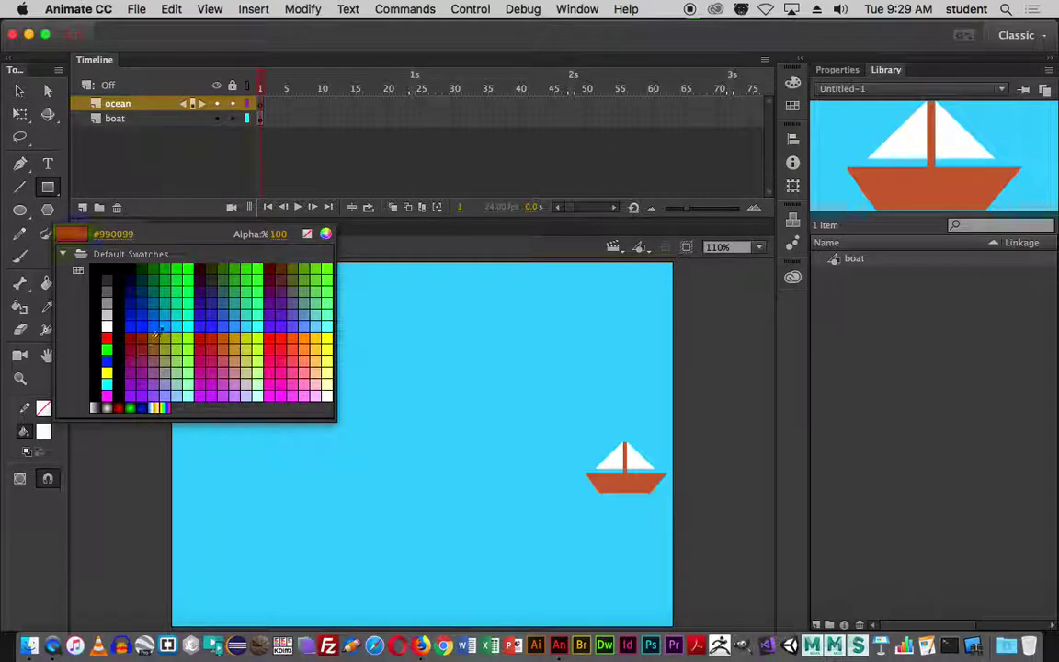
left_click(140, 301)
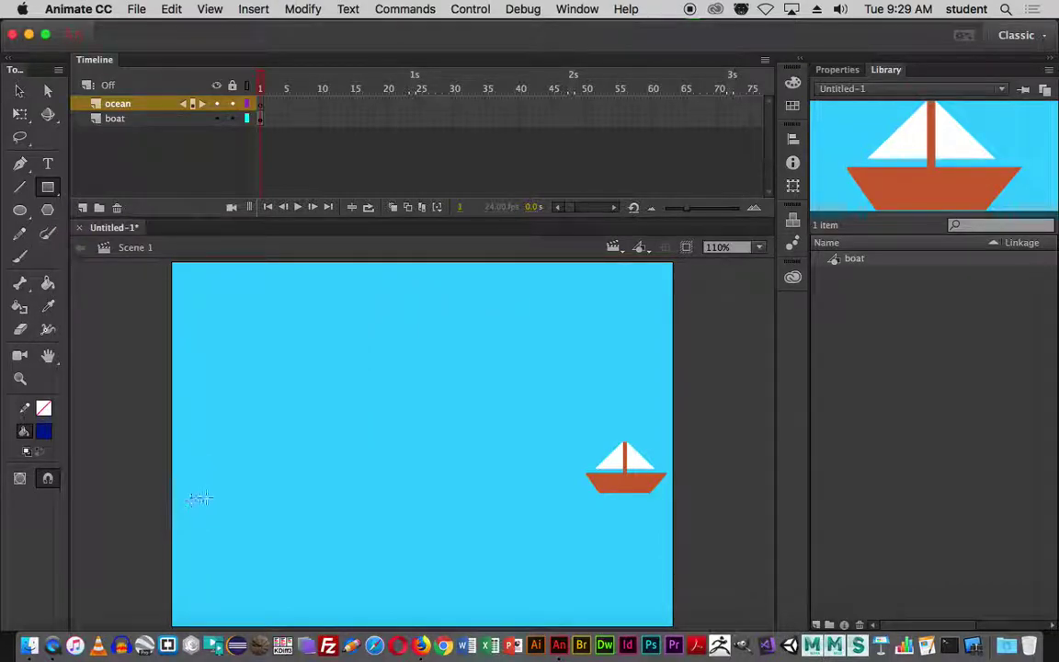
left_click_drag(170, 510, 686, 647)
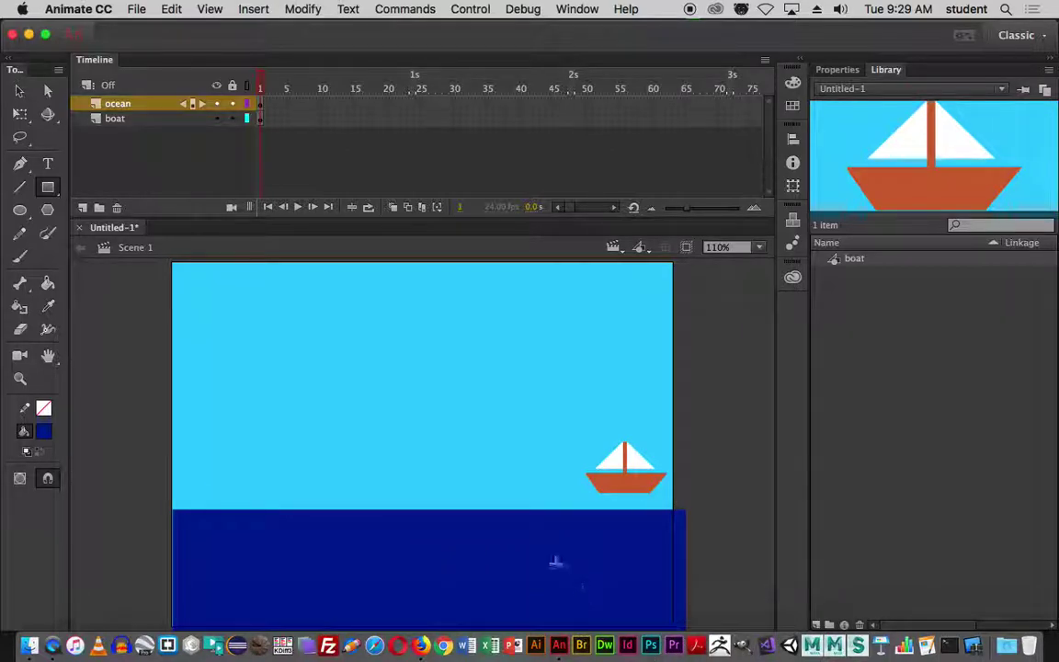
- Shift the dark blue ocean rectangle slightly left so it overhangs both sides of the stage
key("v")
left_click(538, 570)
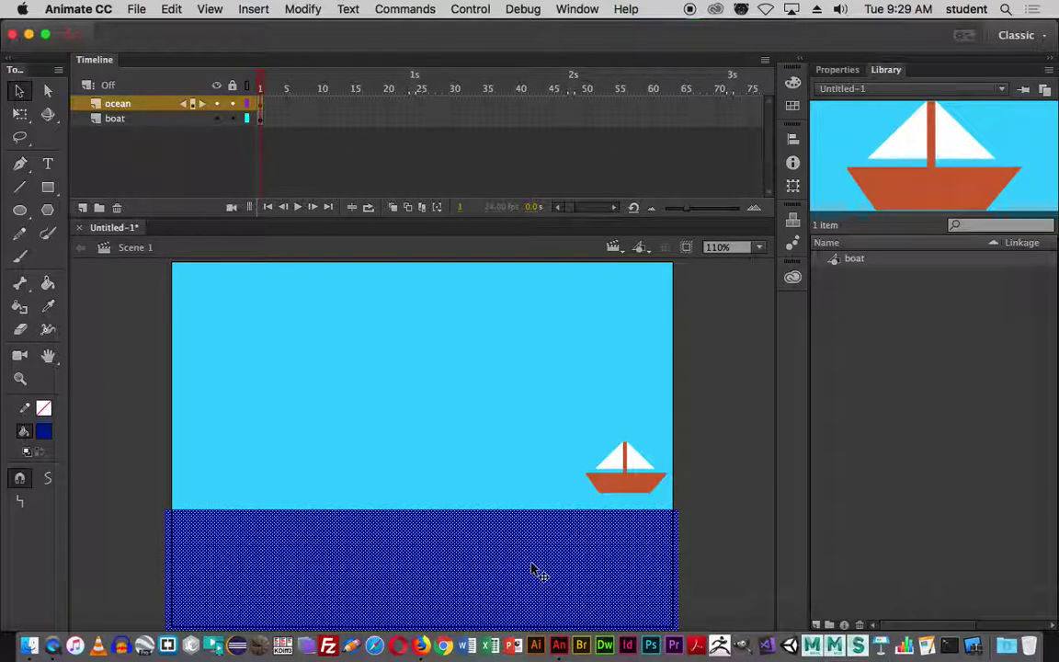
left_click(122, 473)
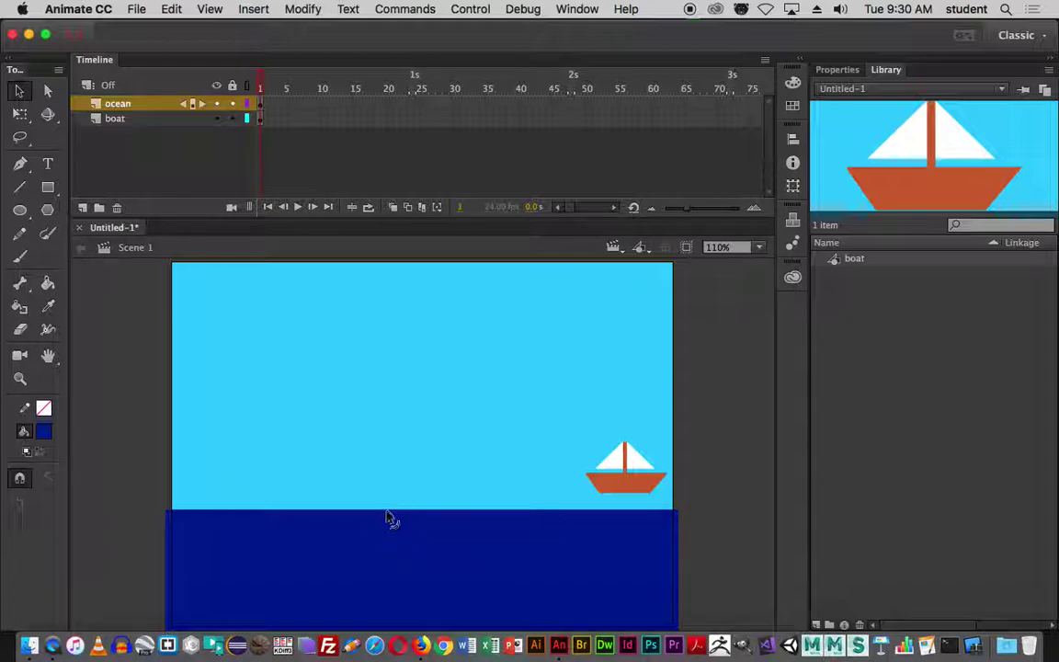
left_click_drag(388, 518, 389, 525)
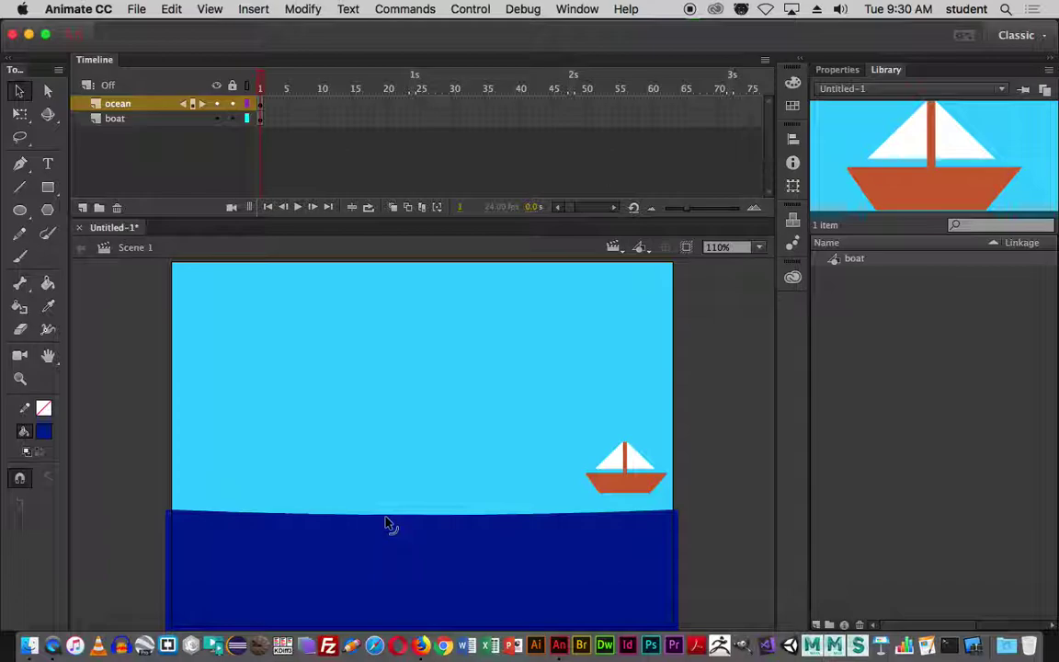
key("cmd+z")
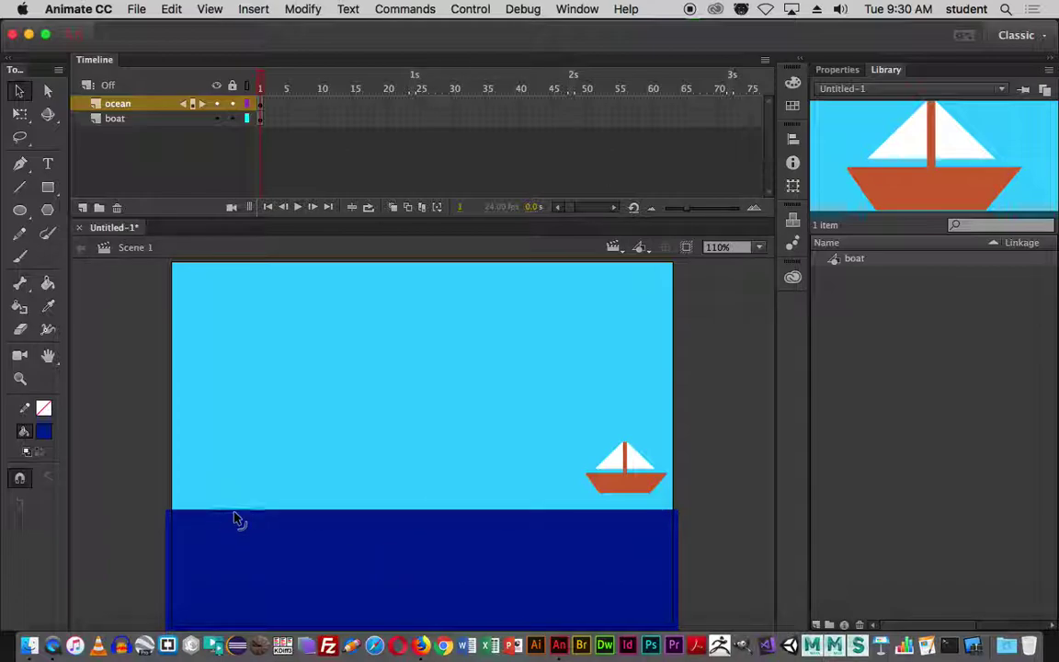
mouse_move(234, 516)
left_mouse_down()
mouse_move(228, 495)
mouse_move(236, 509)
mouse_move(262, 485)
mouse_move(290, 510)
left_mouse_up()
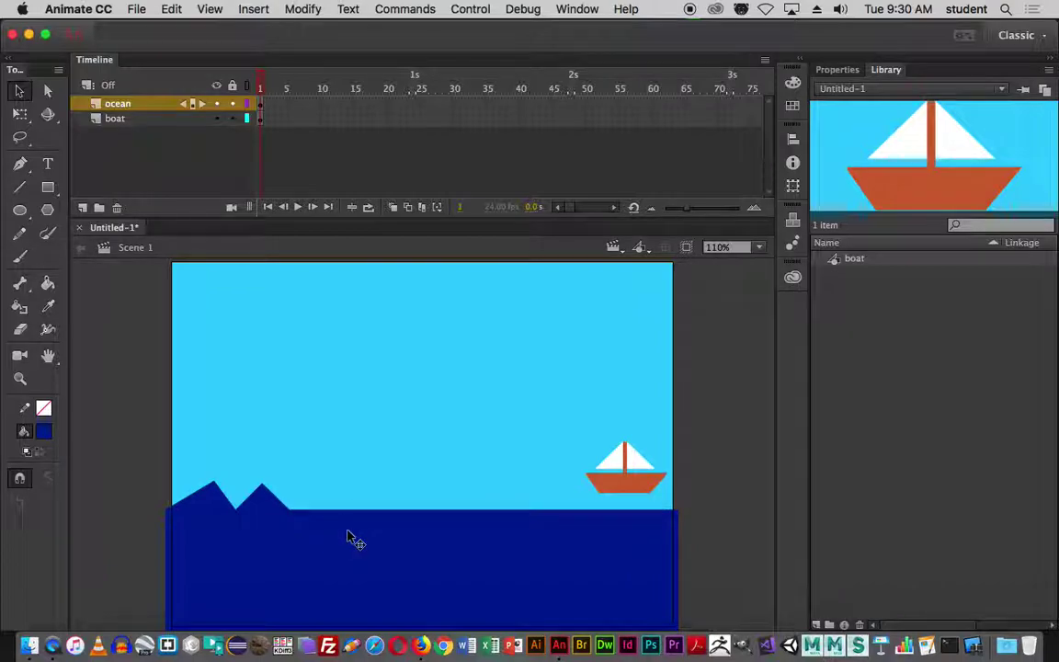
key("super+z")
key("super+z")
key("super+z")
key("super+z")
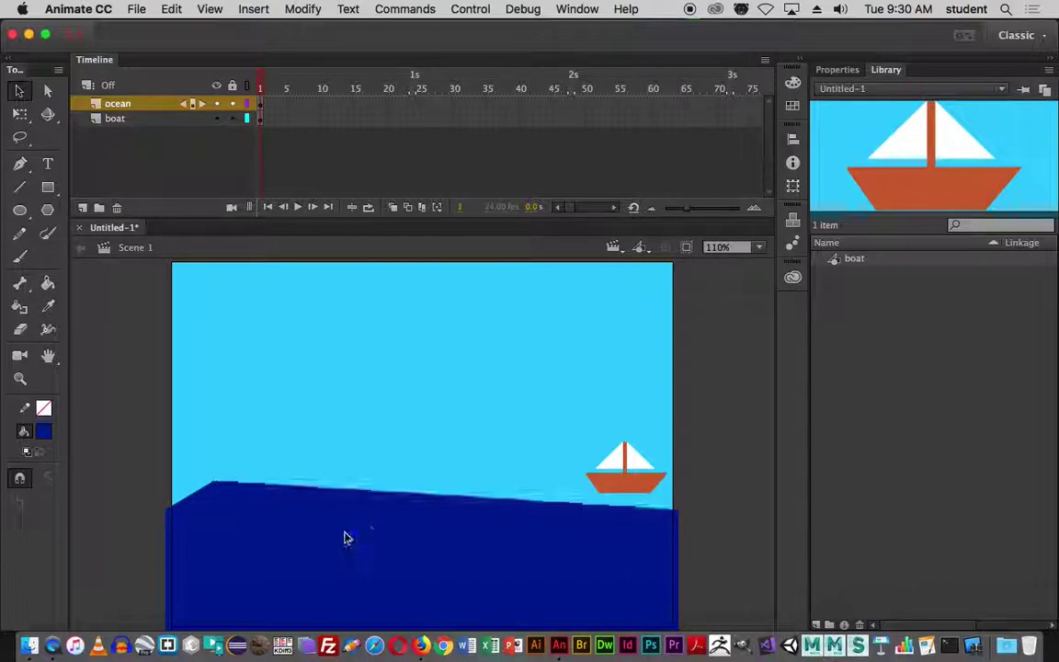
- Reshape the ocean rectangle's top edge into a row of uneven waves with lowered, curved crests across the stage
left_click_drag(373, 510, 375, 516)
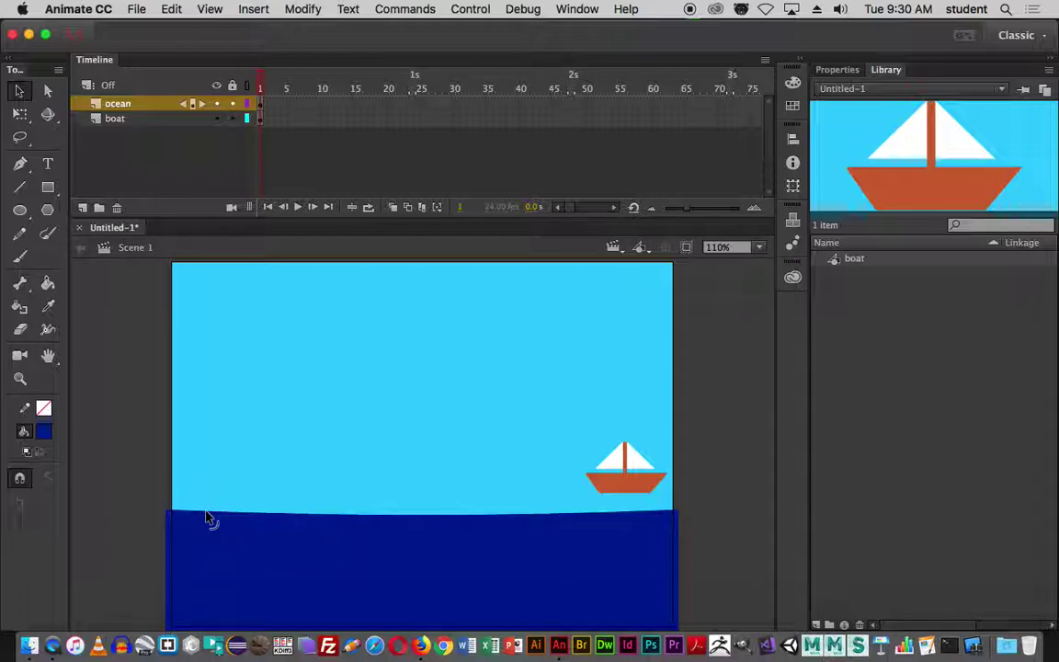
mouse_move(204, 515)
left_mouse_down()
mouse_move(193, 482)
mouse_move(198, 491)
mouse_move(173, 504)
mouse_move(222, 489)
mouse_move(220, 514)
mouse_move(248, 486)
mouse_move(274, 527)
mouse_move(303, 479)
mouse_move(363, 517)
mouse_move(386, 489)
mouse_move(456, 522)
mouse_move(523, 494)
mouse_move(590, 519)
mouse_move(650, 497)
left_mouse_up()
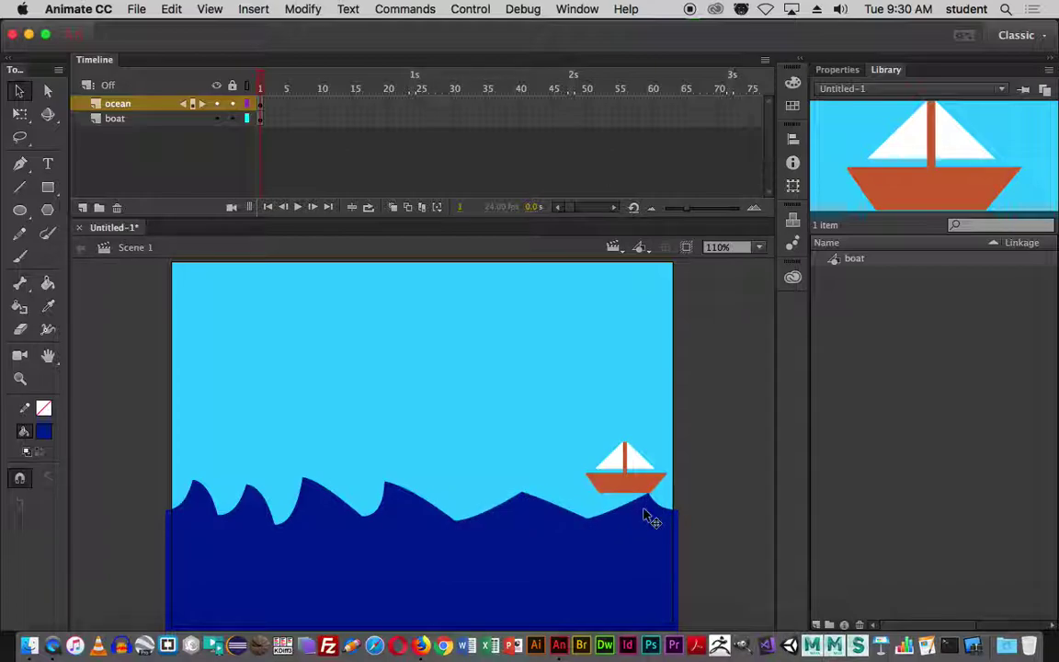
mouse_move(309, 487)
left_mouse_down()
mouse_move(319, 503)
mouse_move(398, 499)
left_mouse_up()
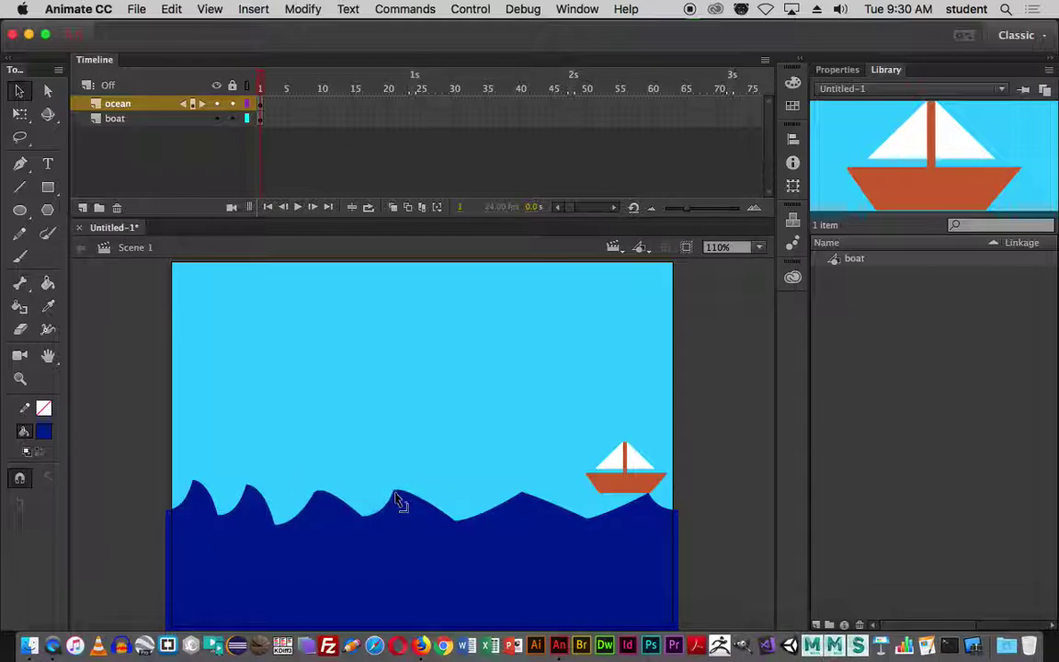
left_click_drag(249, 489, 258, 506)
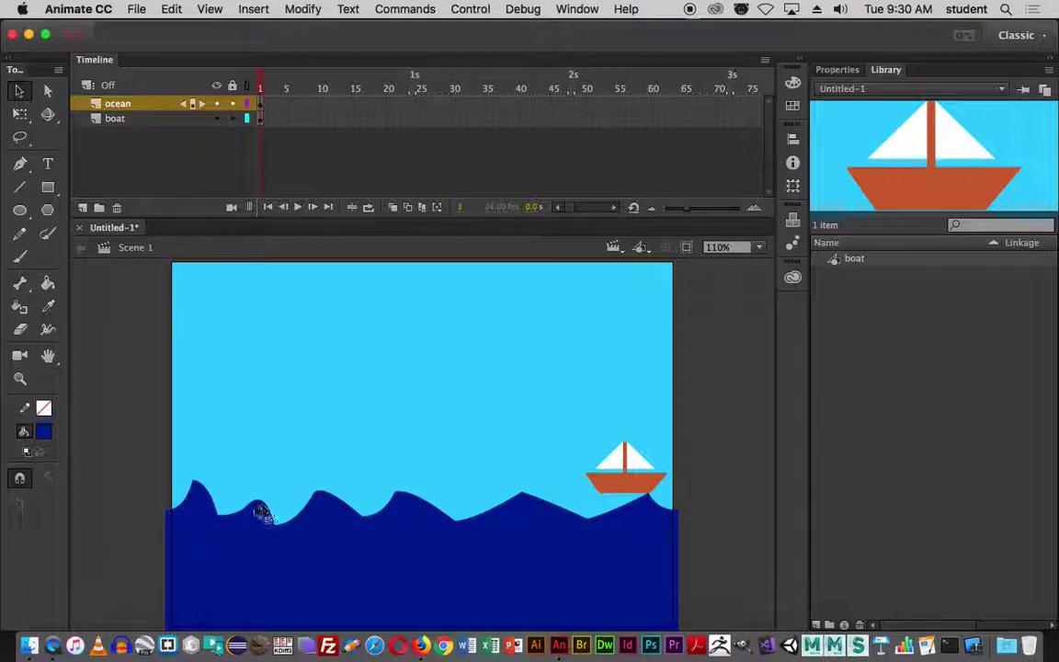
left_click_drag(192, 483, 201, 504)
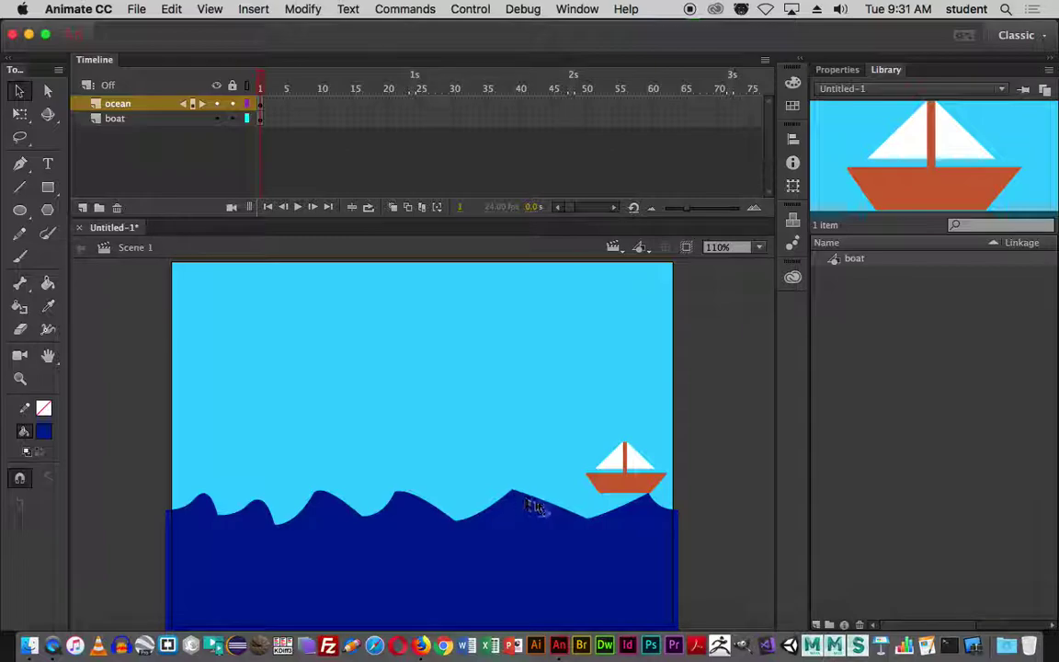
mouse_move(558, 502)
left_mouse_down()
mouse_move(558, 489)
mouse_move(488, 493)
mouse_move(521, 499)
left_mouse_up()
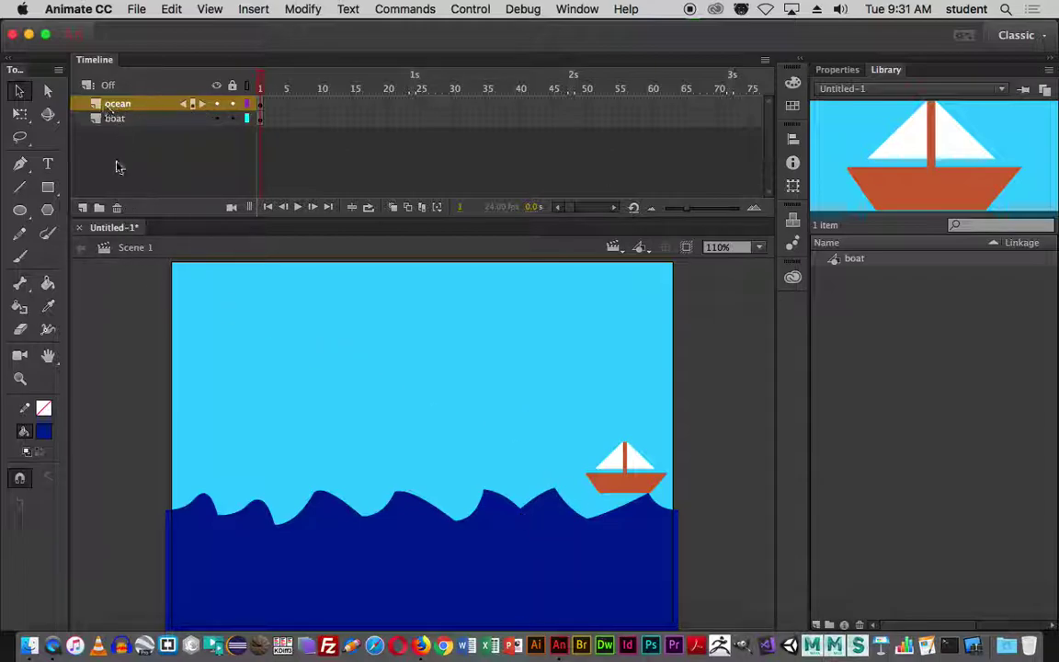
- Add a new layer above the ocean layer and name it clouds
left_click(82, 208)
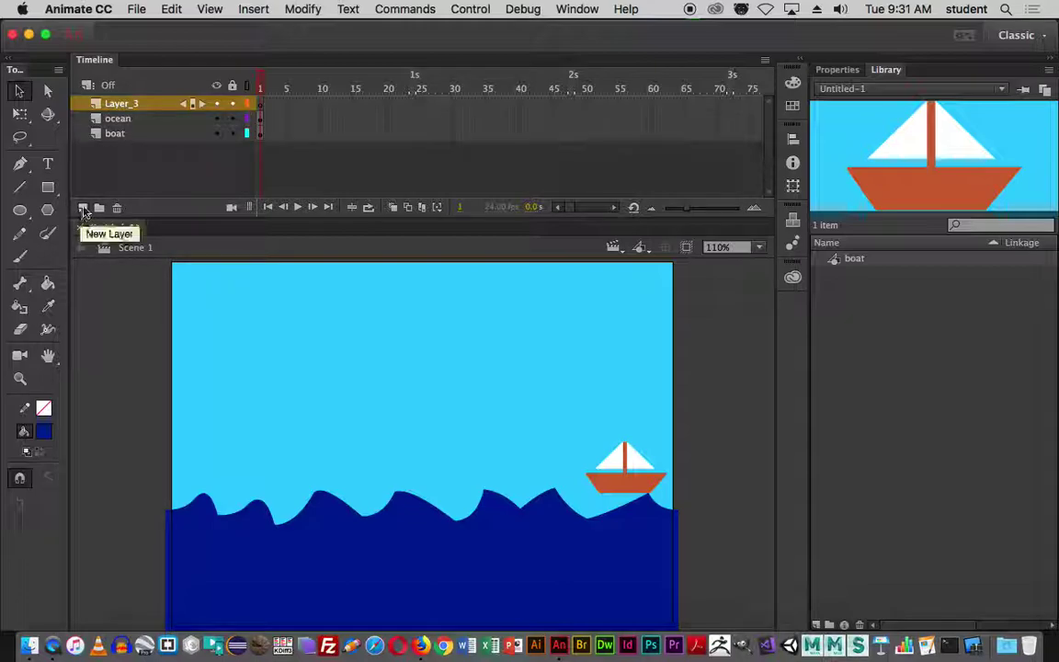
double_click(120, 106)
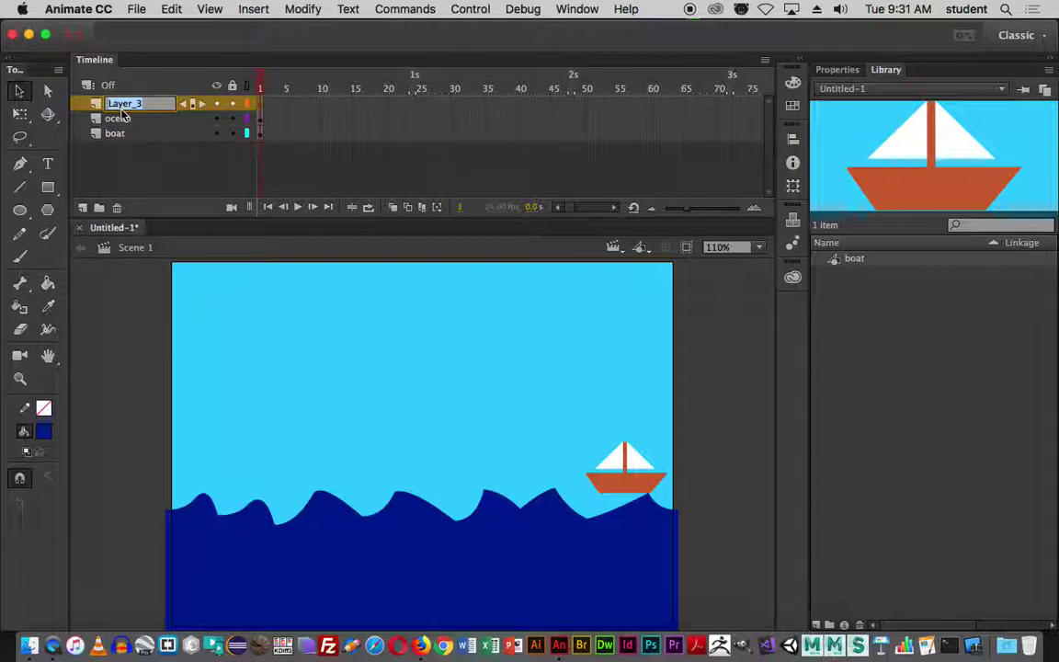
type("clouds")
key("Return")
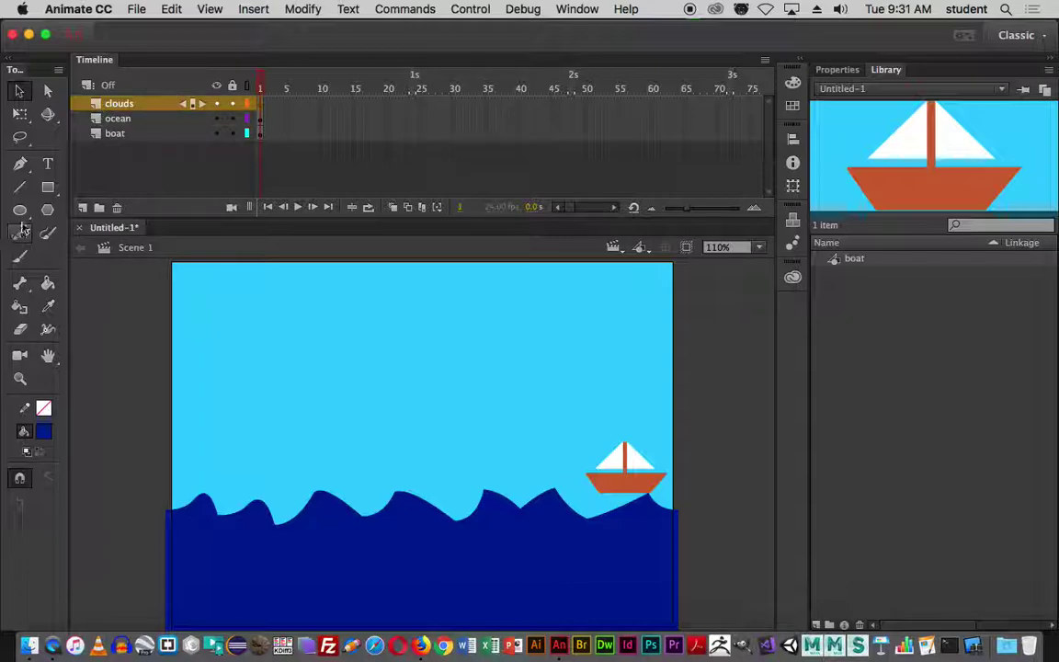
- Draw a white cloud without an outline from two overlapping ovals in the left part of the sky
left_click(20, 211)
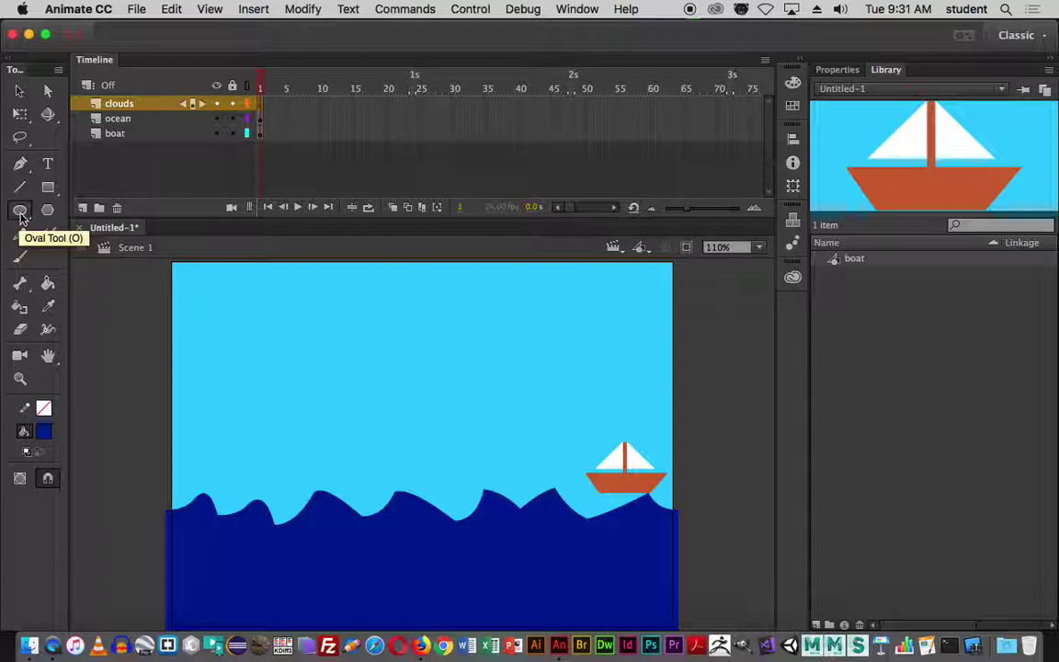
left_click(43, 432)
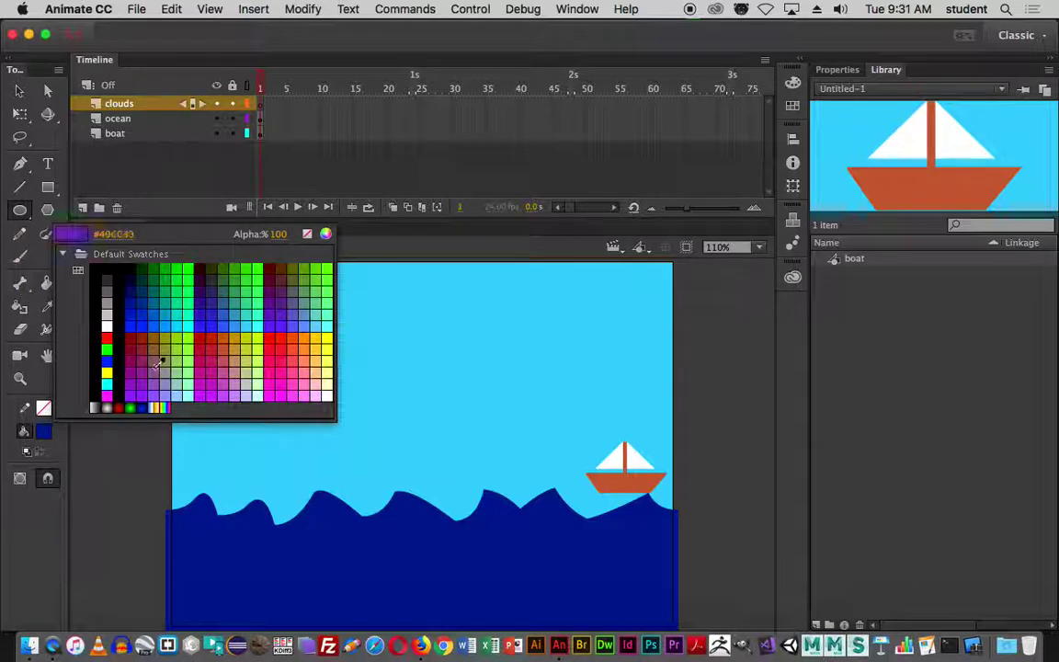
left_click(107, 326)
left_click_drag(229, 293, 357, 335)
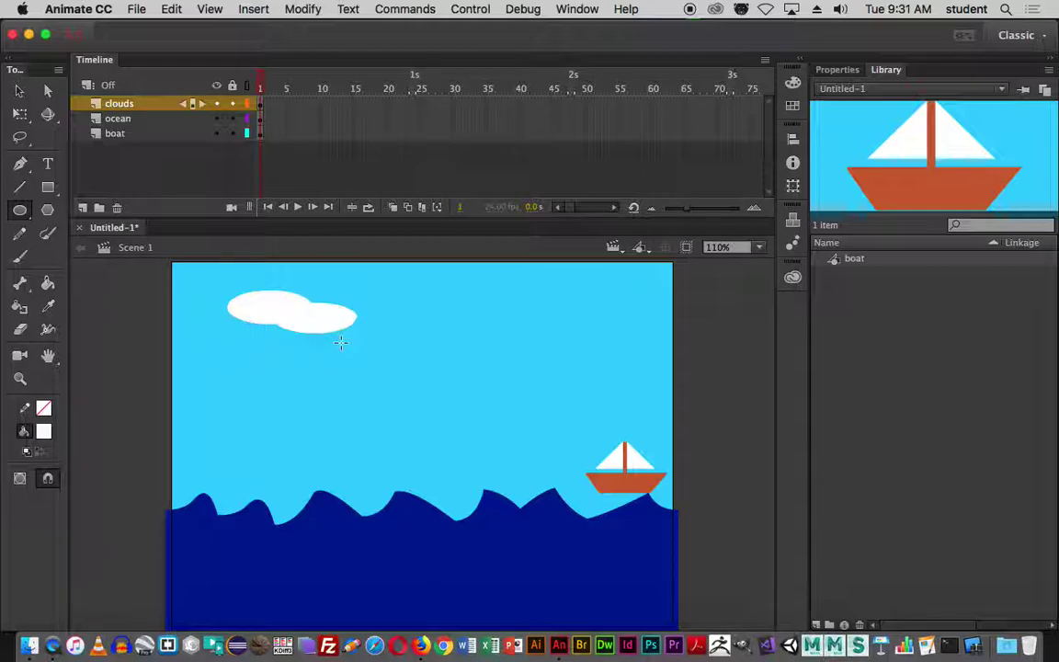
left_click(303, 326, "super")
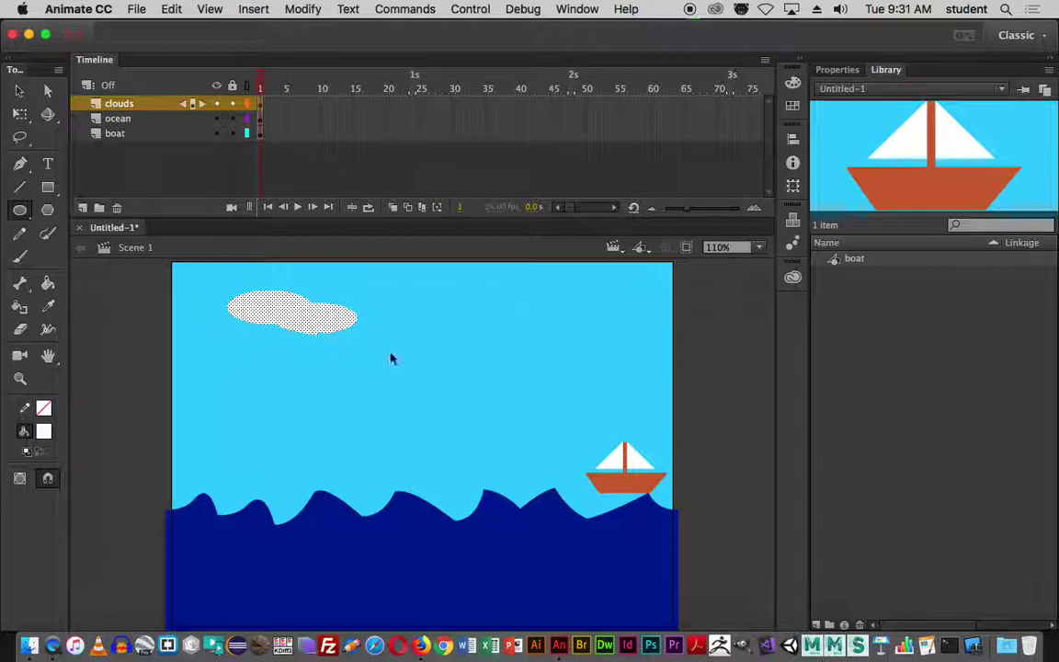
- Draw a second, slightly larger white cloud from two overlapping ovals in the right part of the sky
left_click_drag(445, 292, 551, 326)
left_click_drag(495, 278, 598, 323)
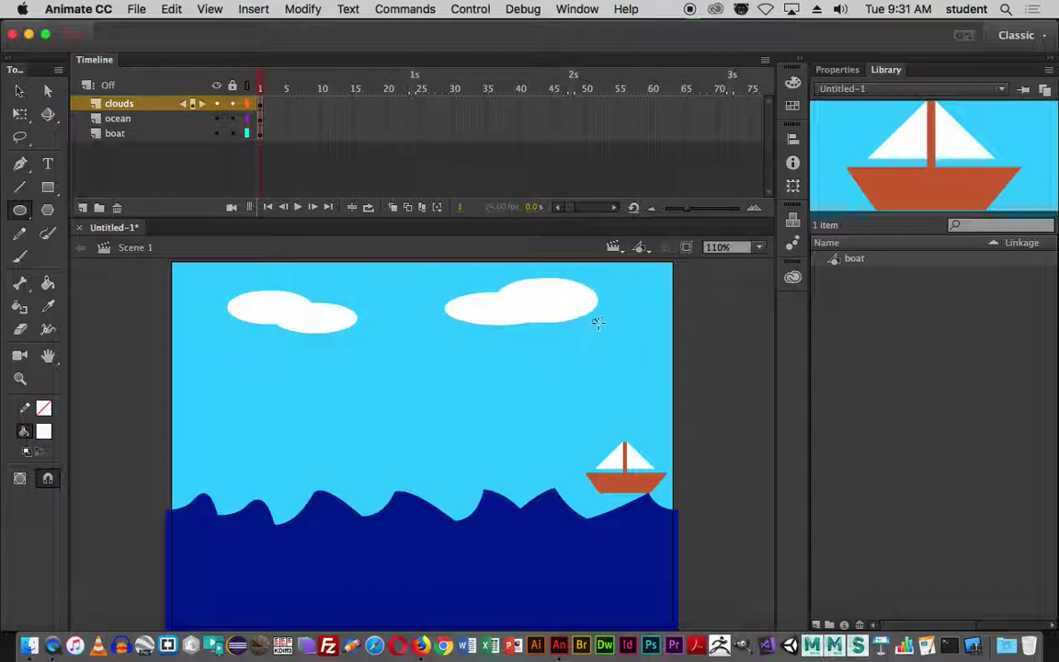
left_click(545, 313, "super")
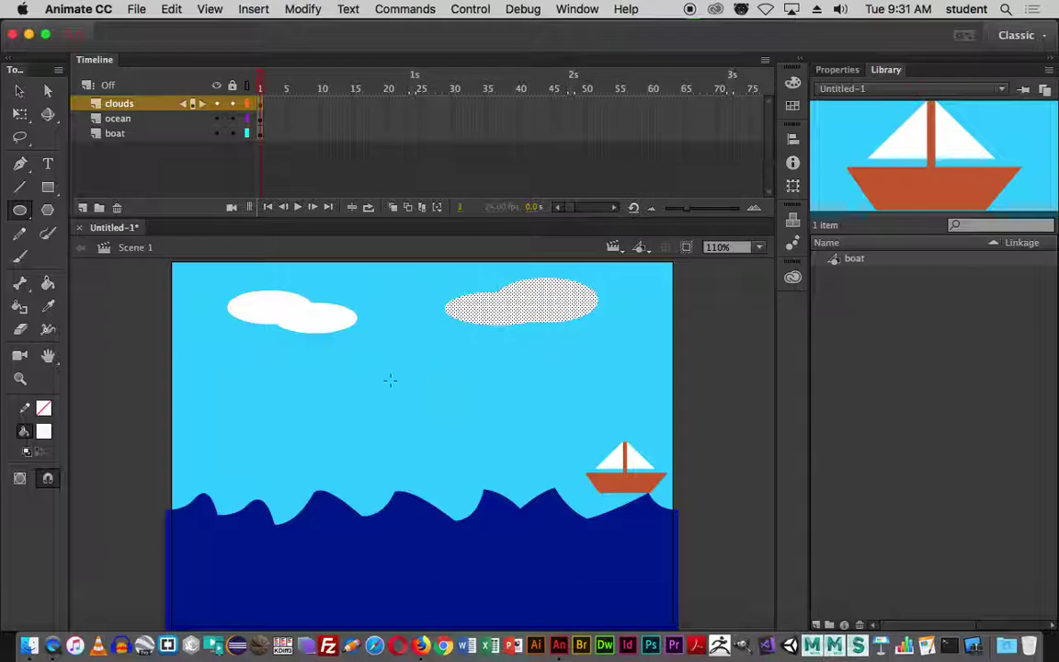
- Add a new layer above the clouds layer and name it bird
left_click(82, 207)
double_click(120, 104)
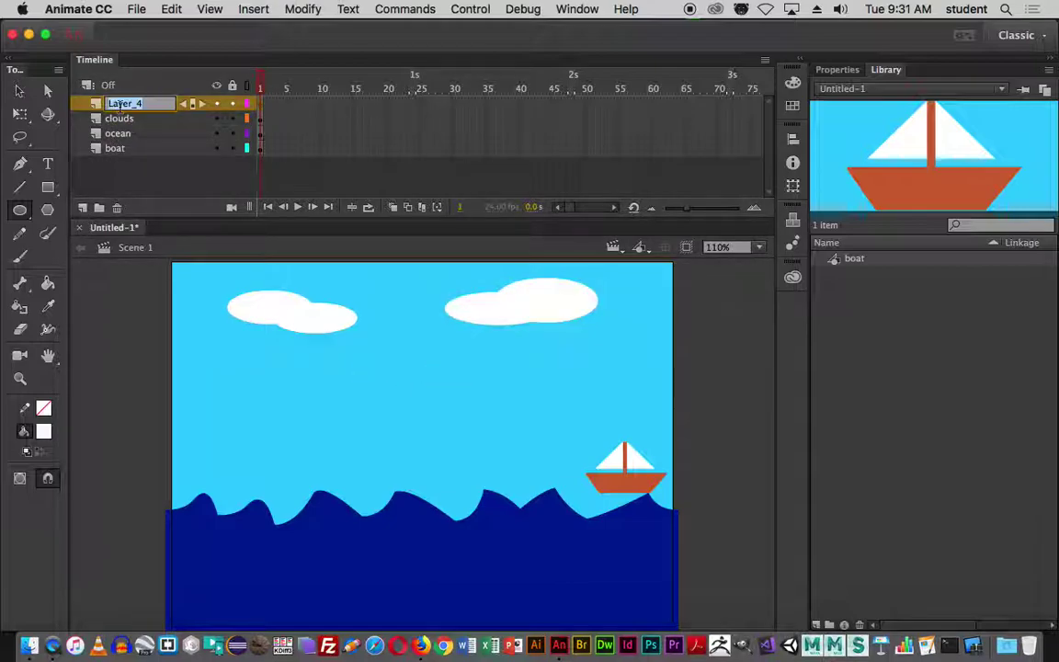
type("bird")
key("Return")
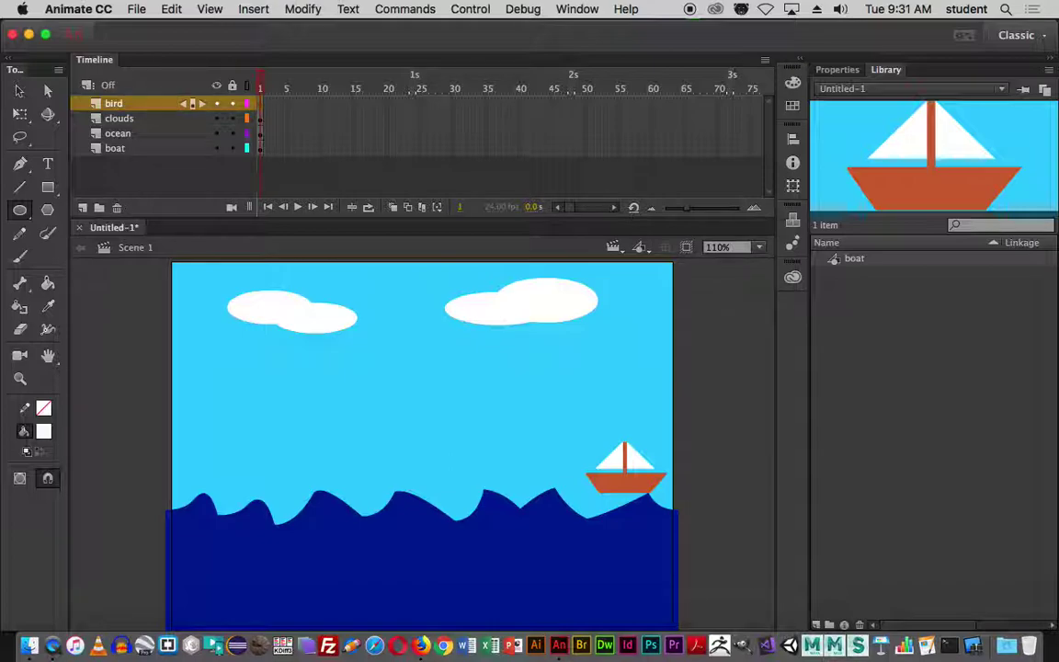
- Set up the Line tool with a light gray stroke 3.00 thick, trying out a short test line
left_click(17, 195)
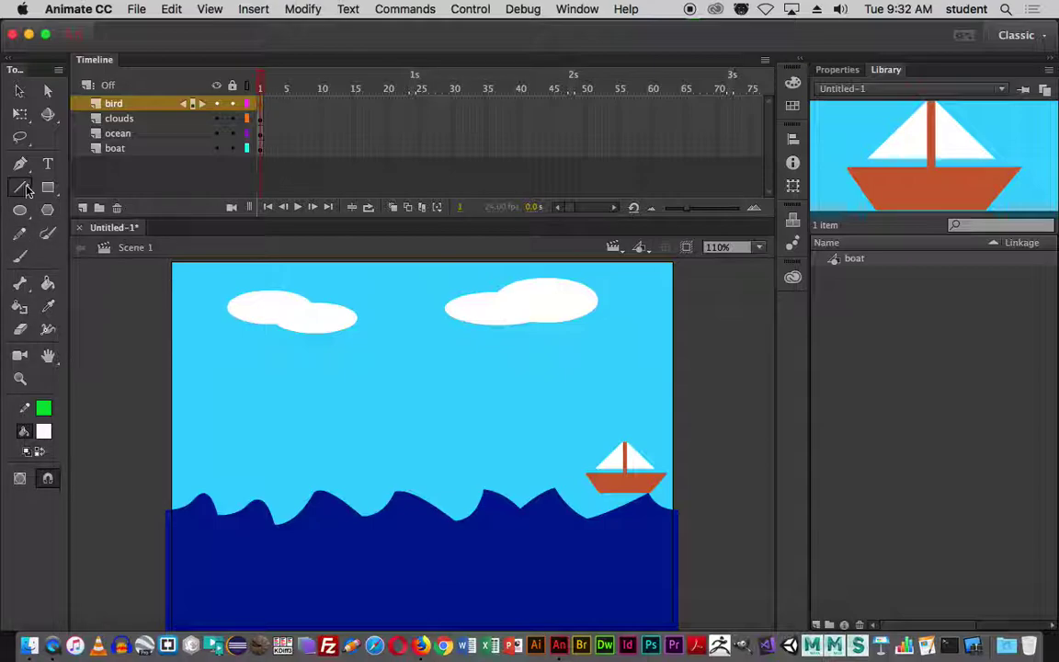
left_click(837, 69)
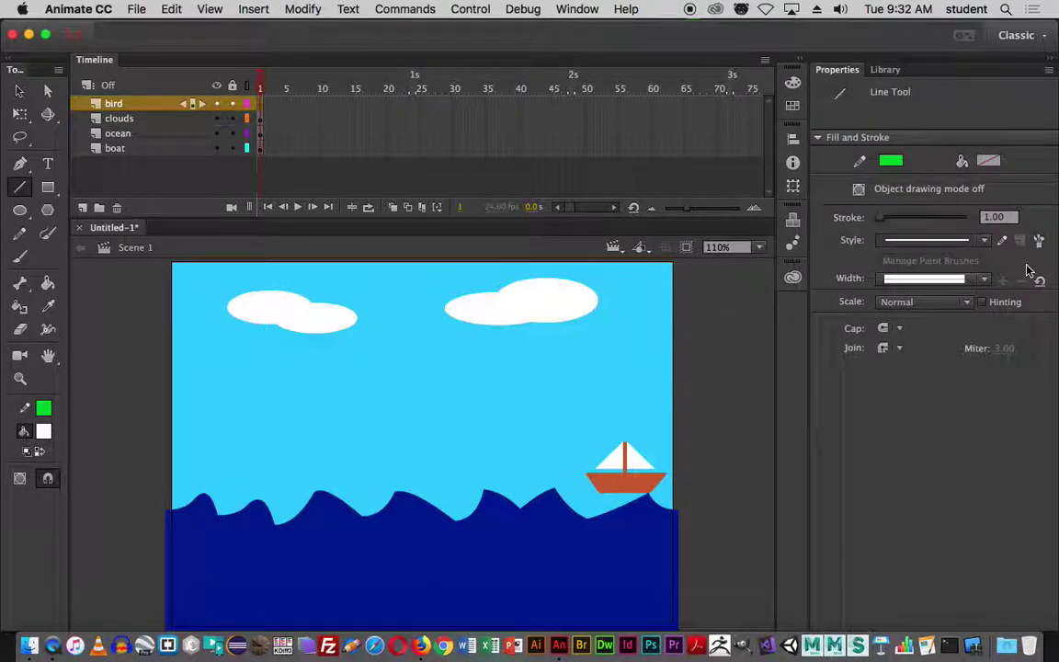
left_click_drag(881, 220, 884, 225)
left_click_drag(286, 374, 311, 405)
left_click(43, 407)
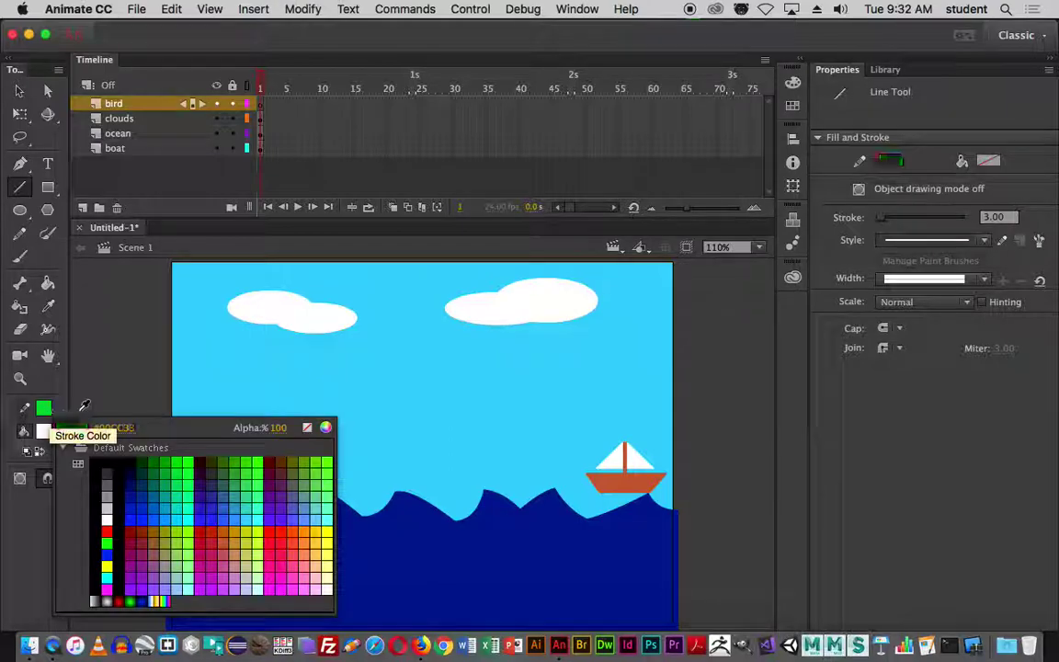
left_click(108, 504)
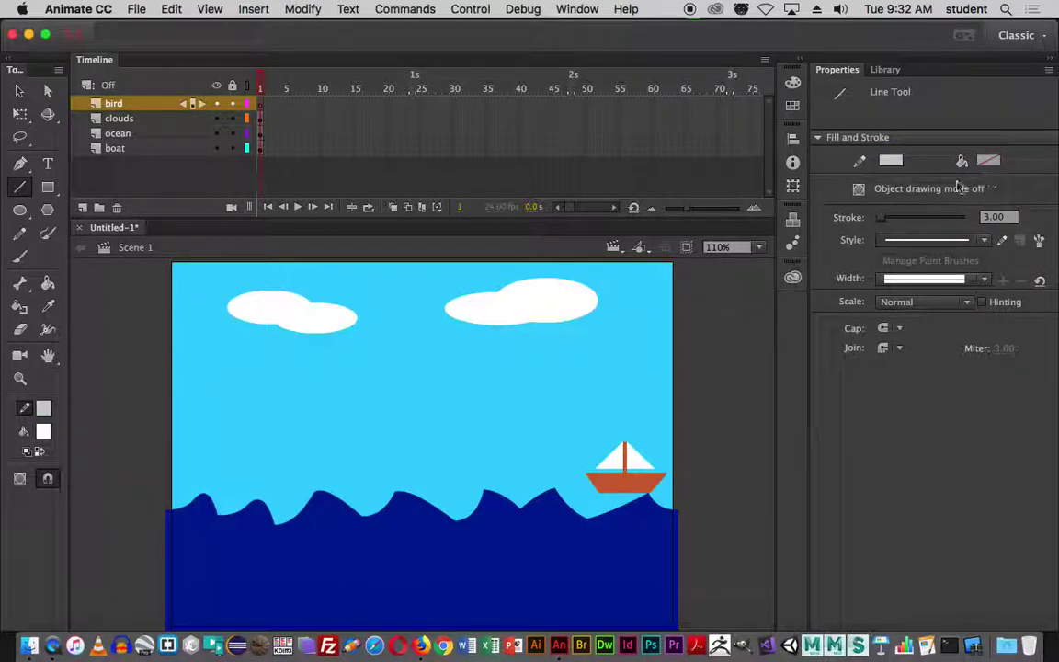
- Try a light gray line with a 19.05 stroke below the left cloud, undo it, and set the stroke thickness to 16.55
left_click_drag(883, 223, 889, 226)
left_click_drag(263, 373, 289, 400)
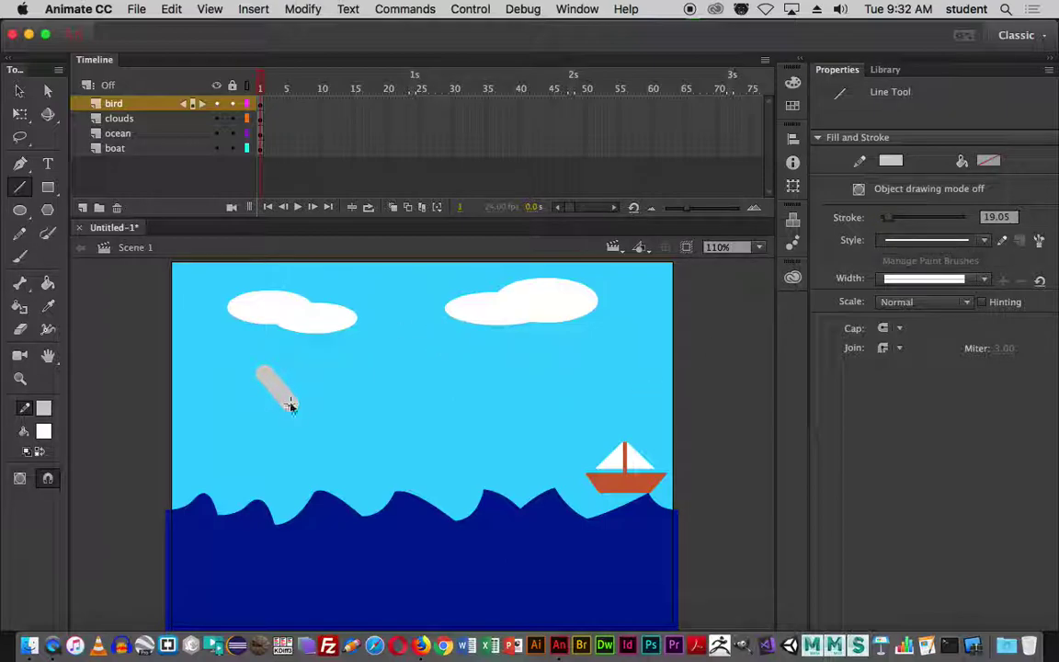
key("super+z")
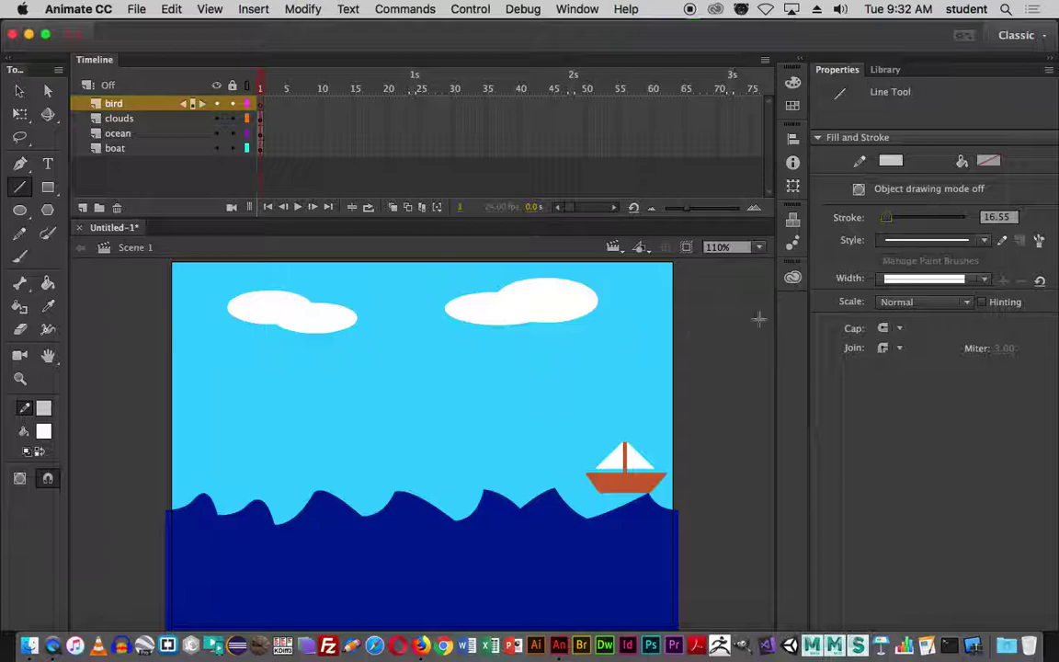
- Set the stroke colour to white and draw three V-shaped birds in the sky below the clouds with the Line tool
left_click(890, 161)
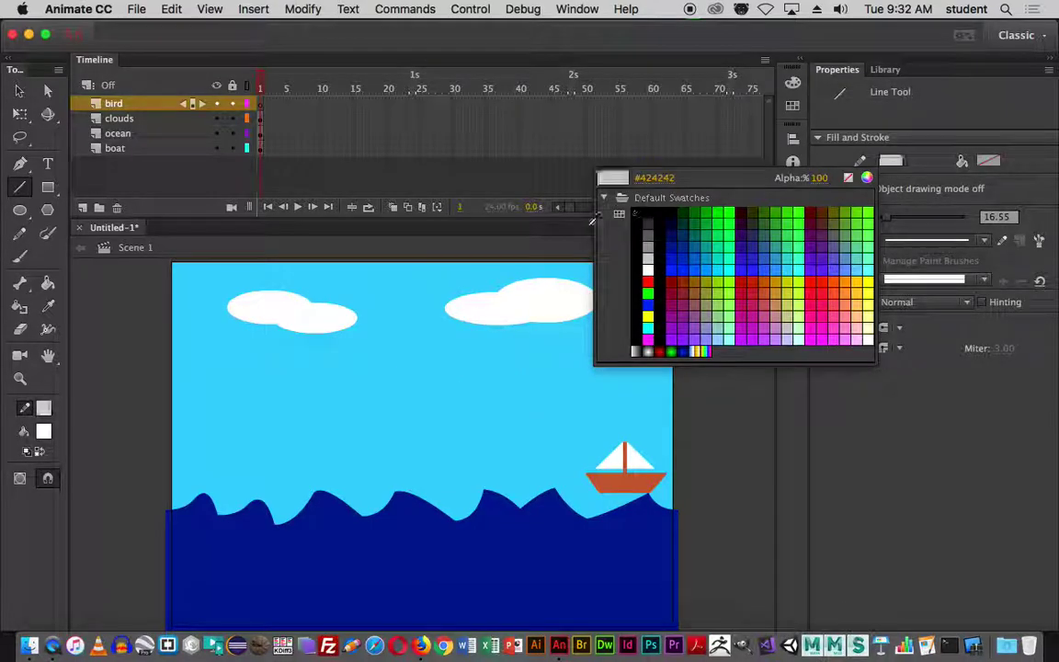
left_click(647, 269)
mouse_move(255, 396)
left_mouse_down()
mouse_move(277, 422)
mouse_move(307, 399)
left_mouse_up()
mouse_move(388, 374)
left_mouse_down()
mouse_move(402, 397)
mouse_move(419, 371)
mouse_move(399, 406)
mouse_move(439, 374)
left_mouse_up()
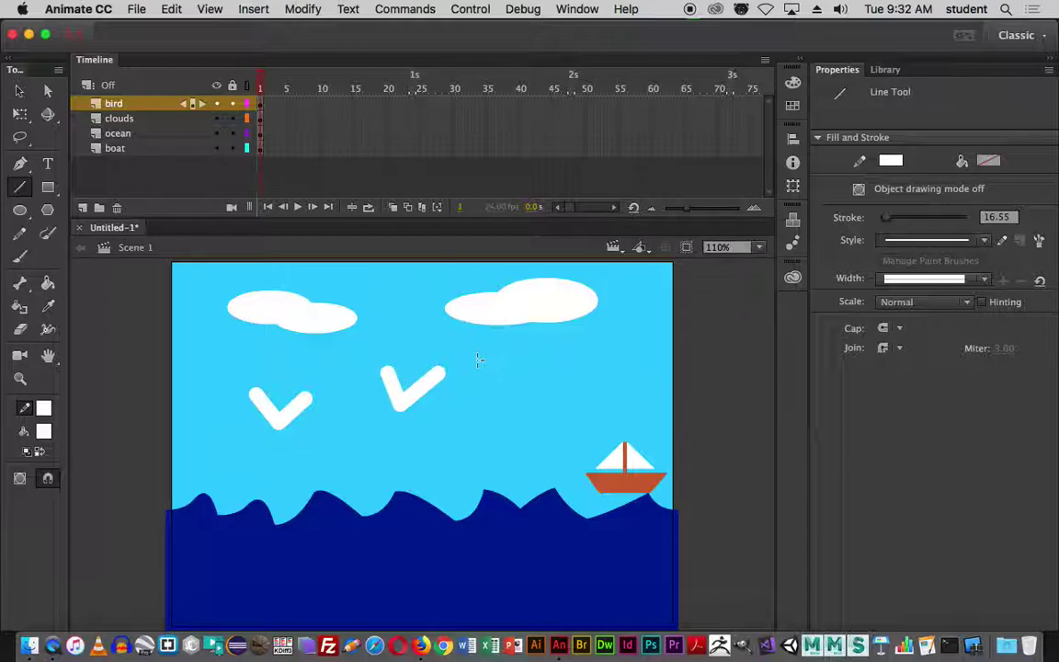
mouse_move(503, 355)
left_mouse_down()
mouse_move(535, 380)
mouse_move(570, 356)
left_mouse_up()
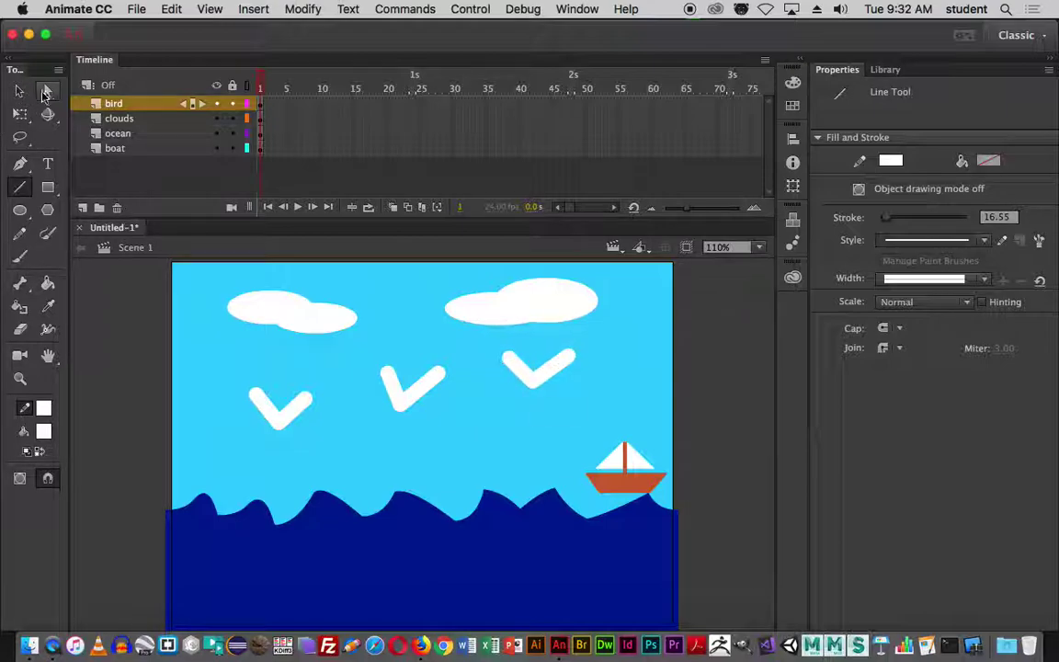
- Adjust the wing tips with the Subselection tool to widen the right bird and flatten the middle bird into a wider V
left_click(46, 90)
left_click(511, 364)
left_click_drag(510, 358, 570, 356)
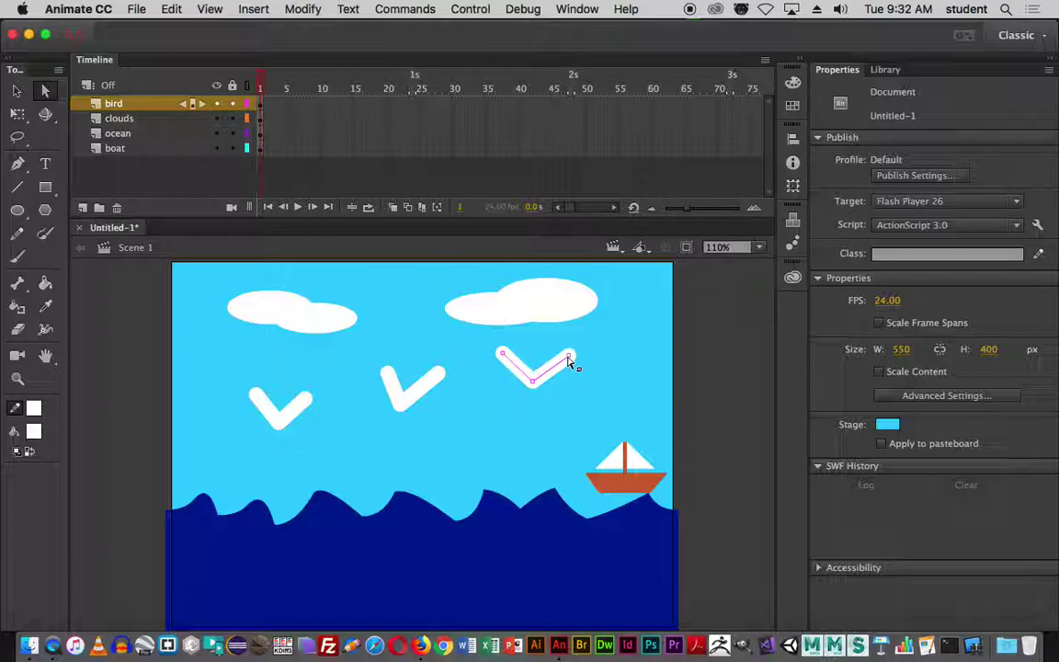
left_click(396, 378)
left_click_drag(385, 369, 377, 367)
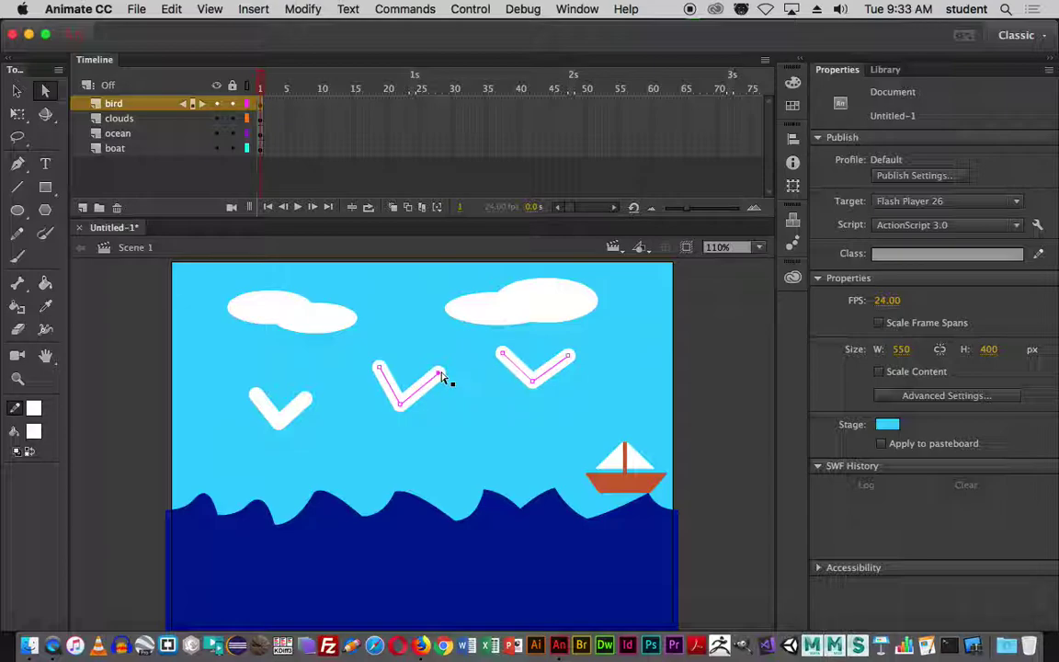
left_click_drag(439, 372, 375, 381)
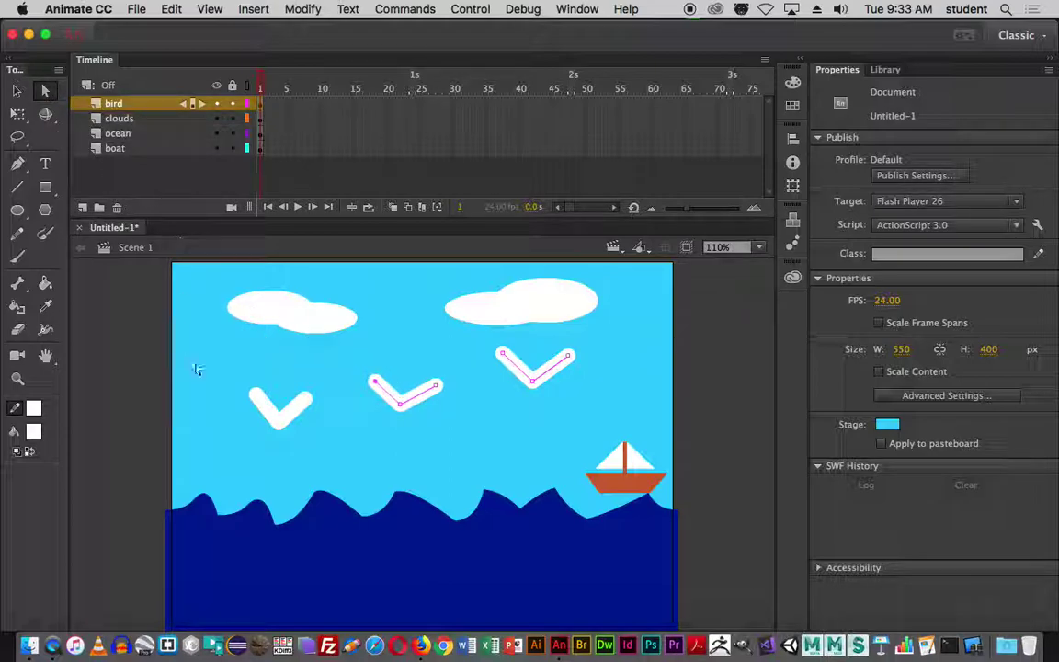
- Move the boat instance to the right edge of the stage so it partly overhangs it, at about X 511, Y 210
left_click(122, 328)
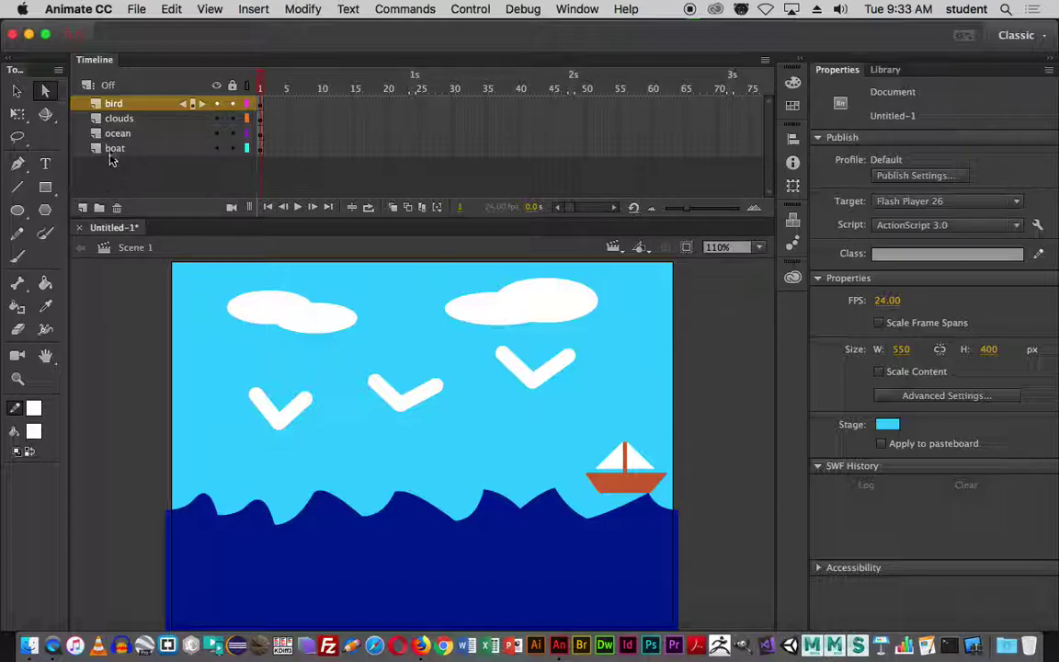
left_click(640, 492)
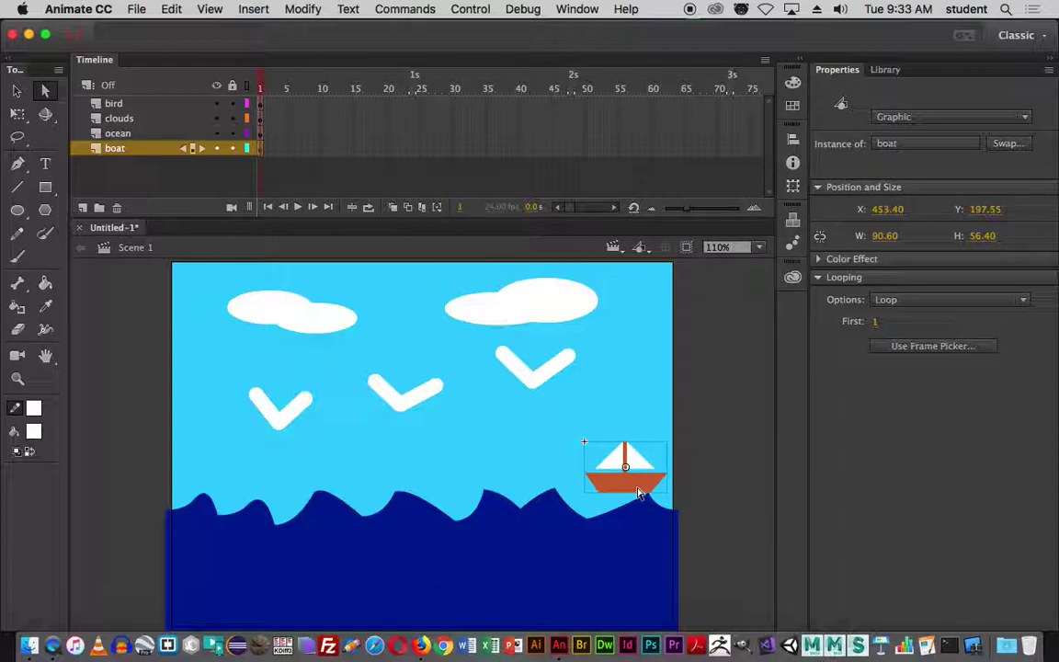
left_click(17, 90)
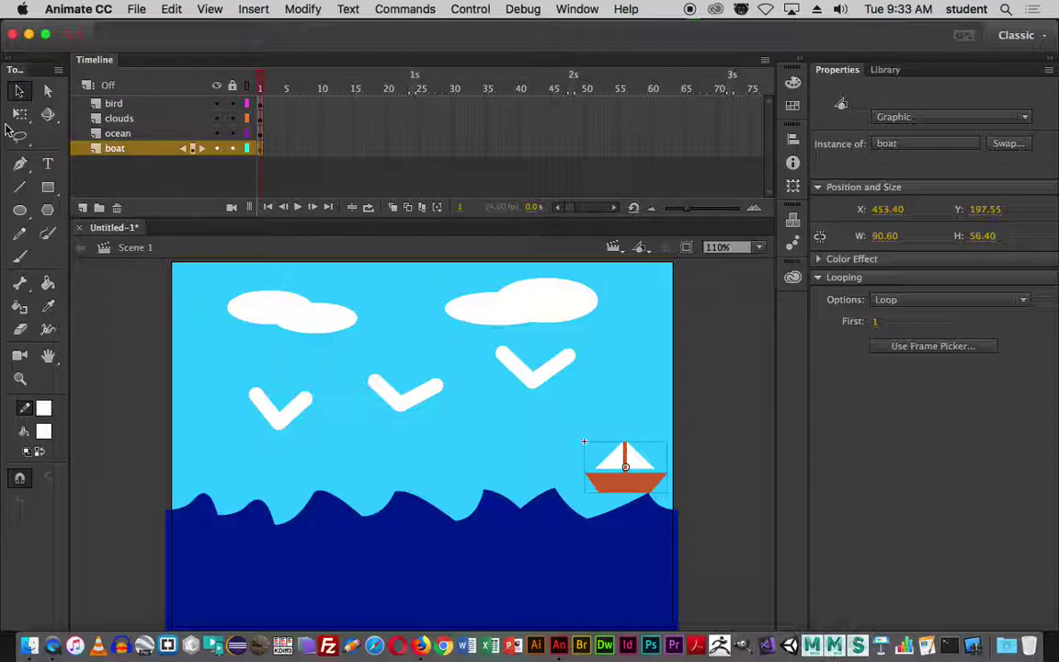
left_click_drag(620, 489, 676, 504)
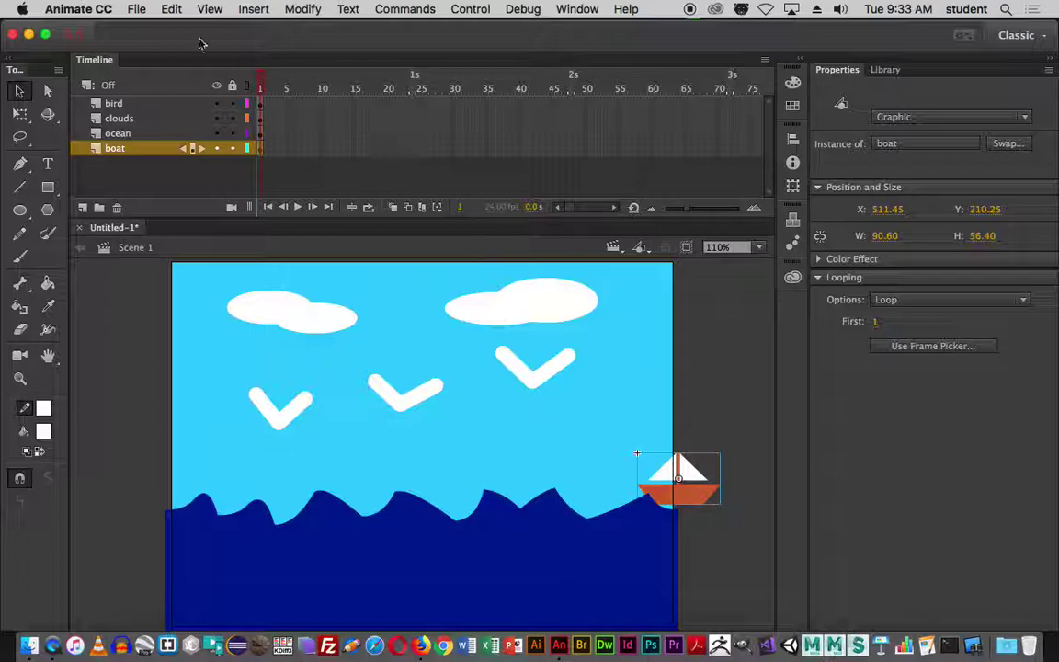
- Create a motion tween on the boat layer starting from frame 1
left_click(255, 162)
left_click(262, 151)
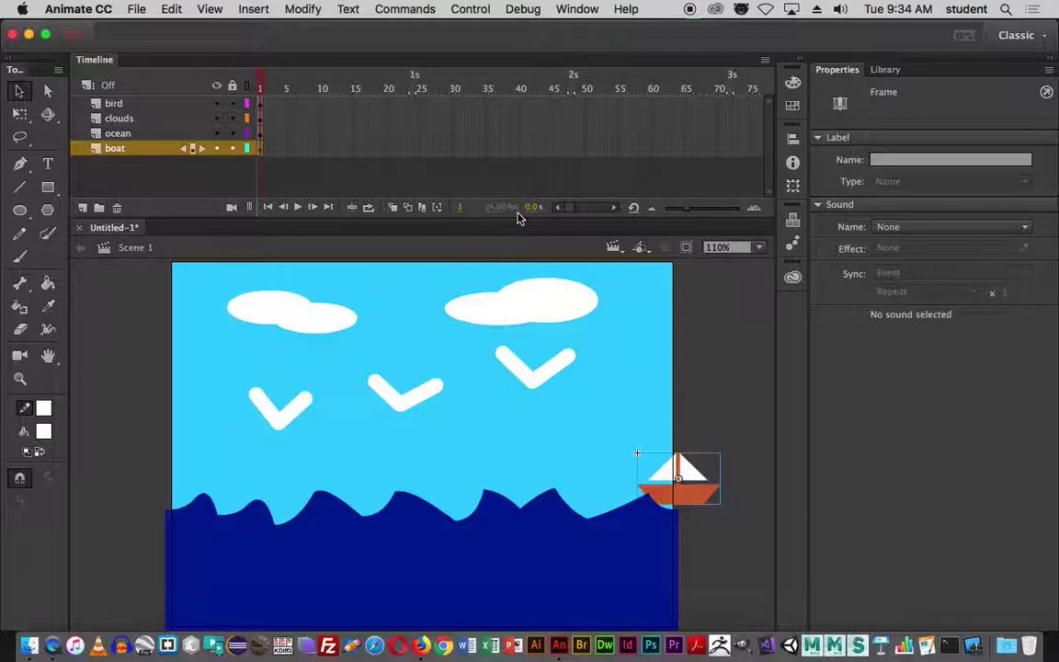
right_click(261, 154)
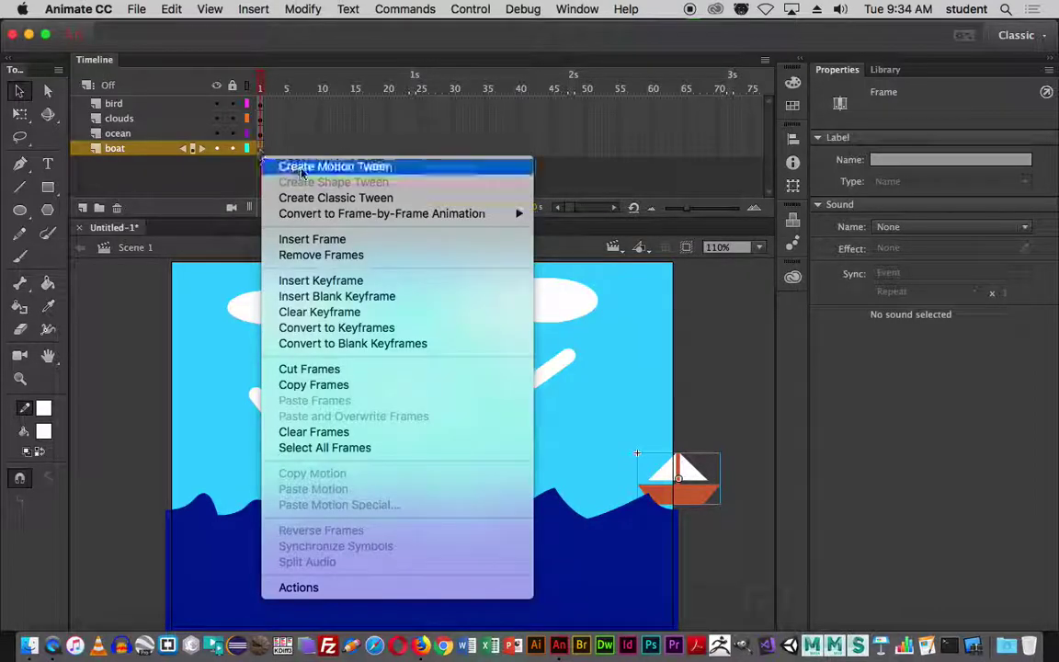
left_click(302, 168)
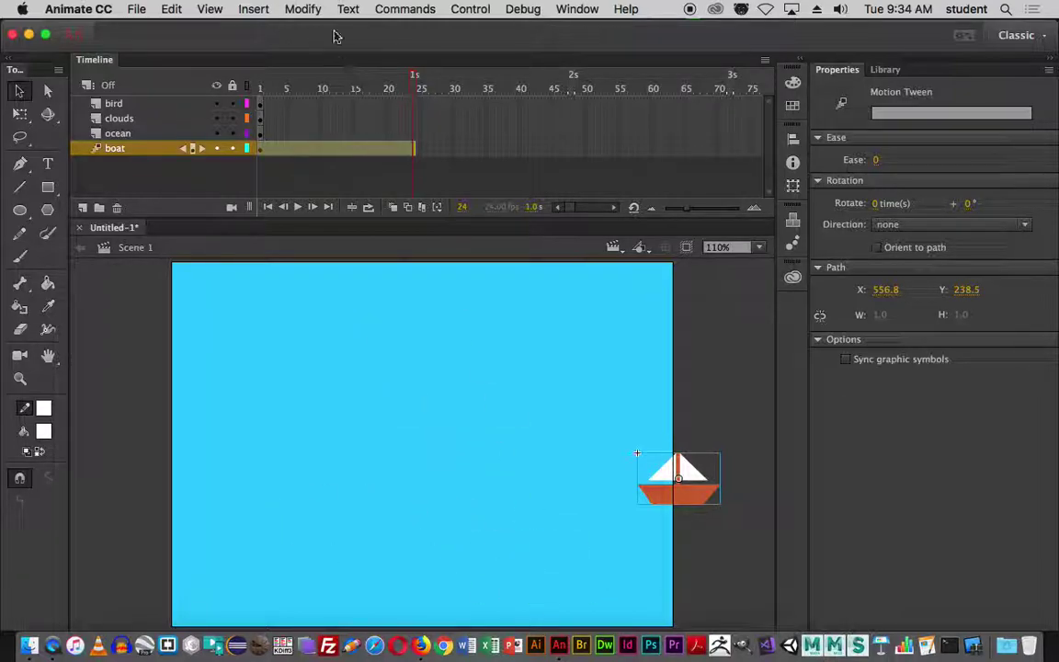
- Scrub the timeline between frames 1 and 24 to examine which layers are shown along the boat tween
left_click(411, 87)
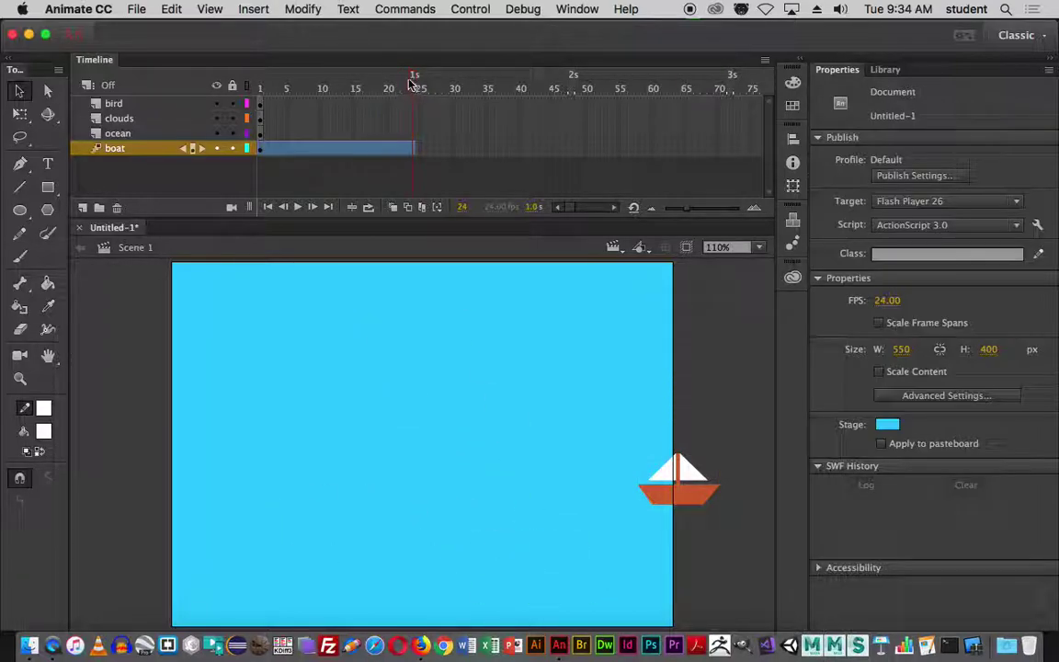
left_click(414, 85)
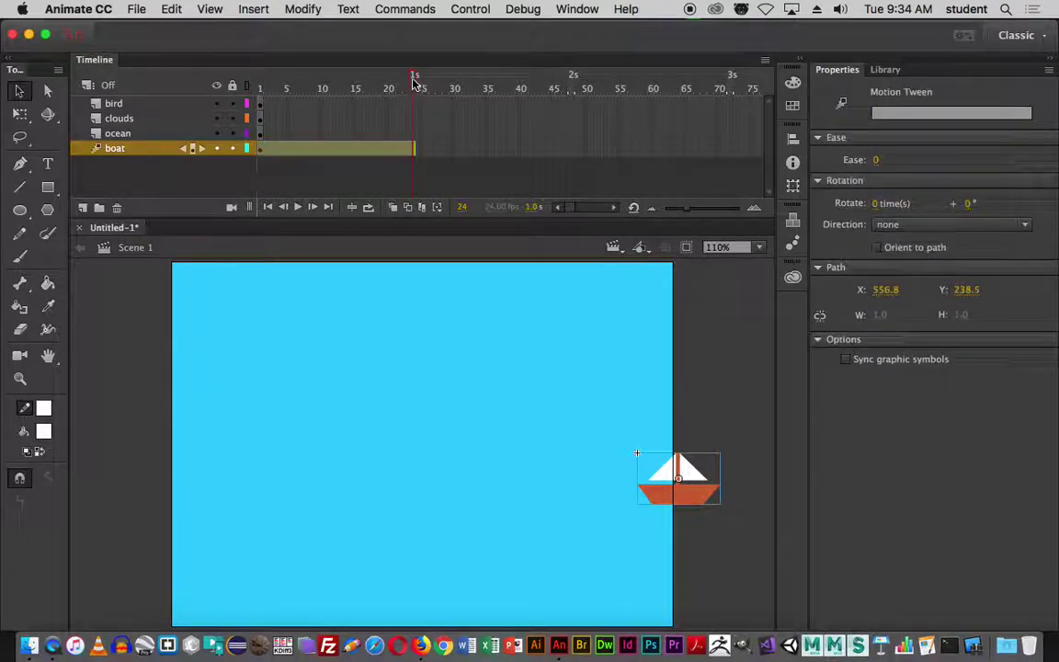
left_click_drag(414, 81, 401, 88)
left_click_drag(402, 87, 261, 93)
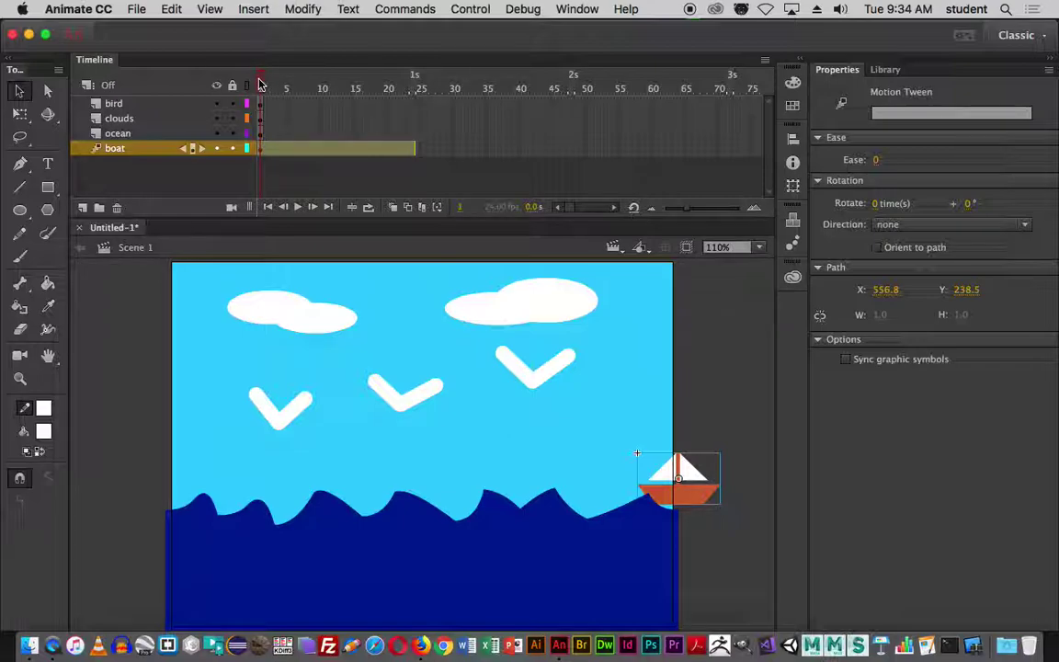
left_click_drag(260, 83, 536, 101)
left_click_drag(231, 105, 265, 110)
left_click(331, 88)
left_click_drag(364, 95, 208, 99)
left_click(313, 150)
left_click(414, 105)
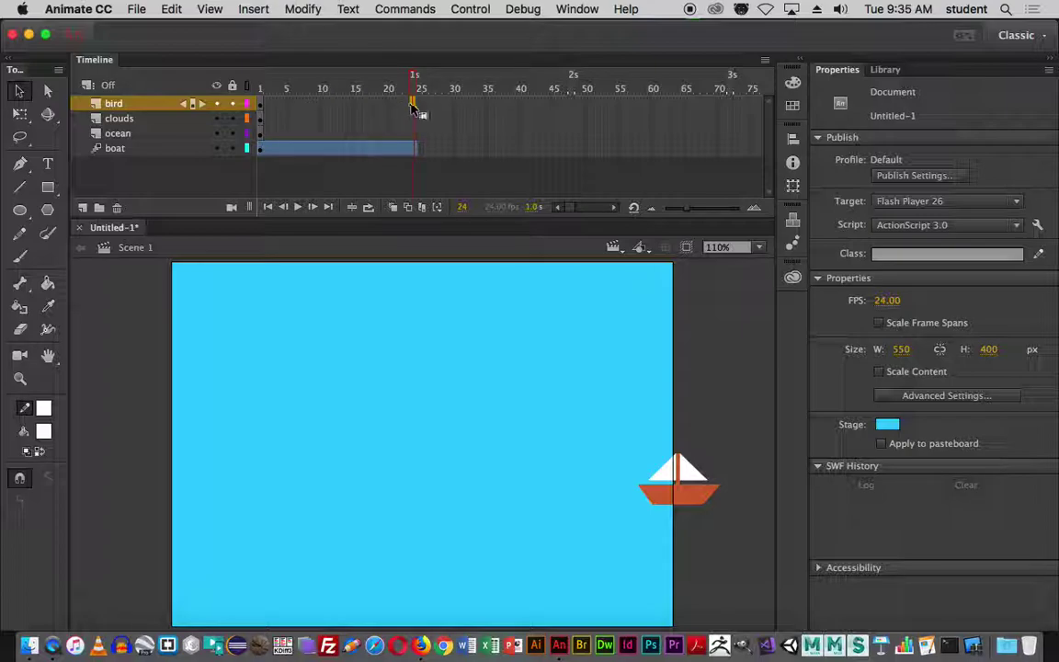
right_click(412, 108)
left_click(295, 120)
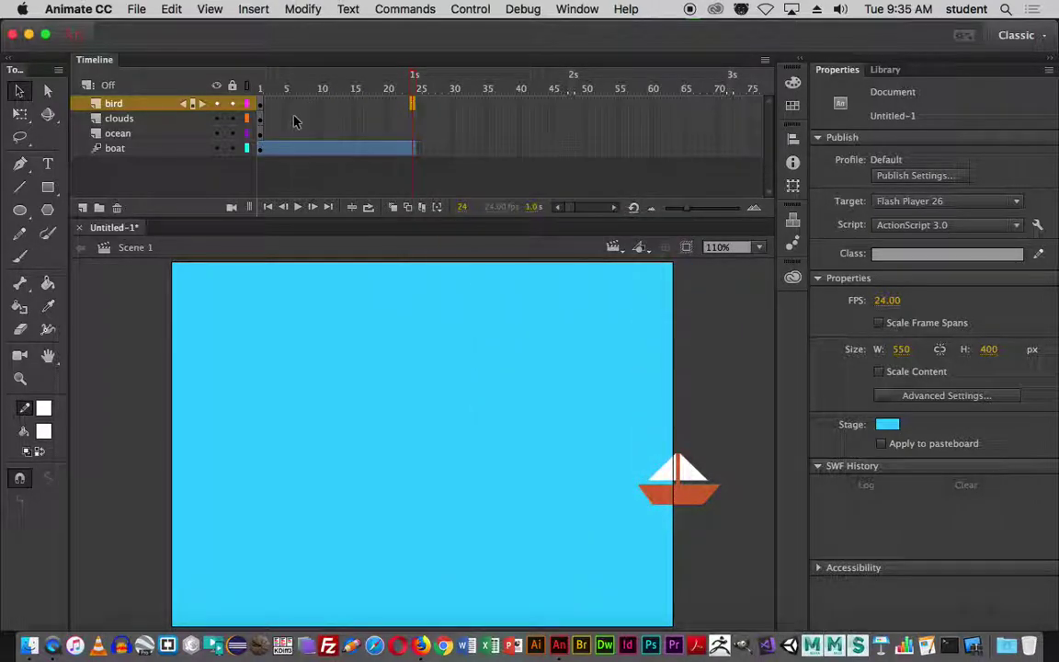
left_click(260, 104)
right_click(259, 109)
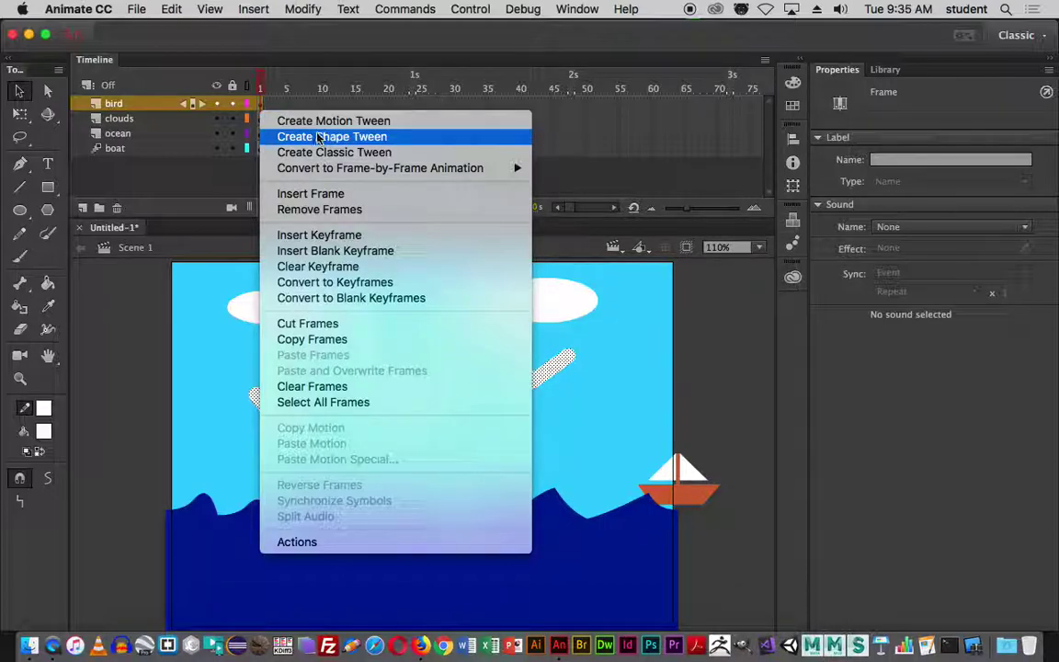
left_click(356, 93)
- Try extending the bird and clouds layers to frame 24 one at a time, and undo both frame insertions
left_click(413, 105)
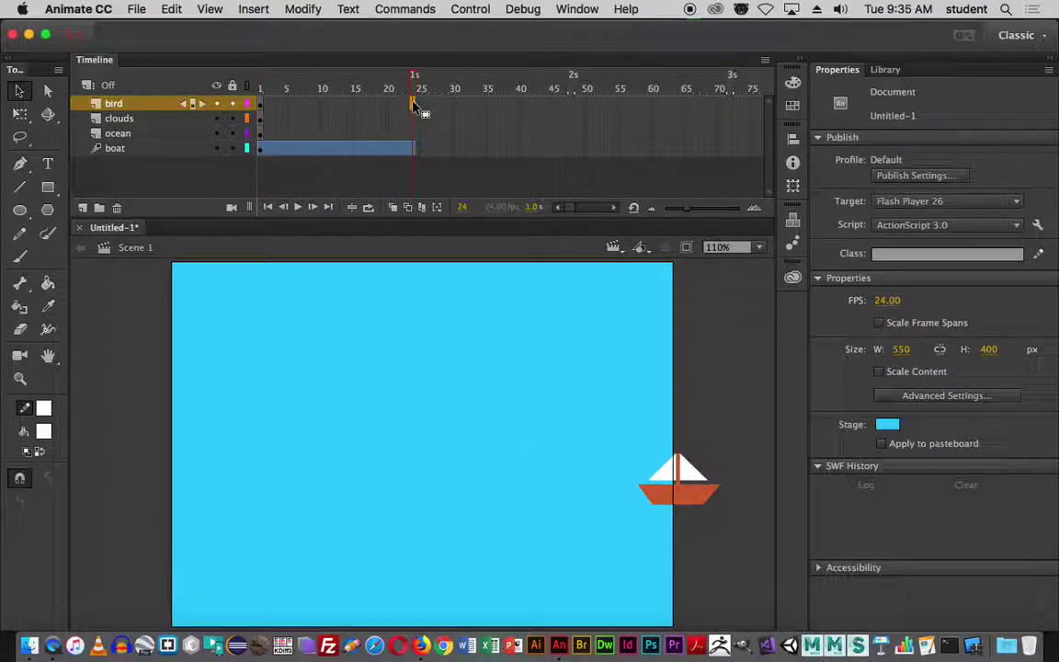
key("F5")
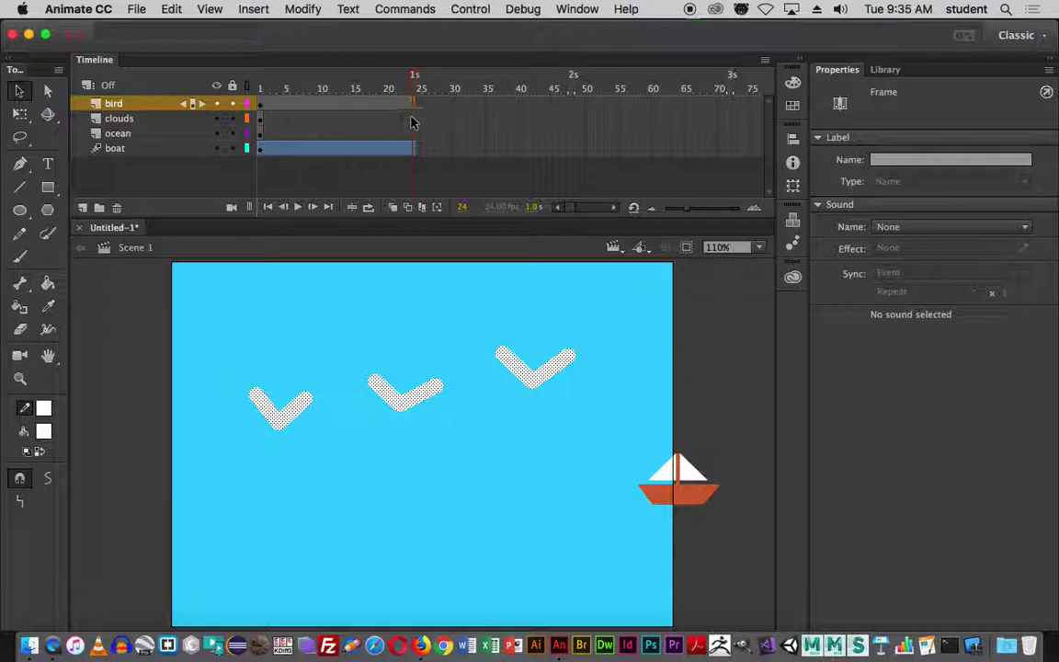
left_click(412, 118)
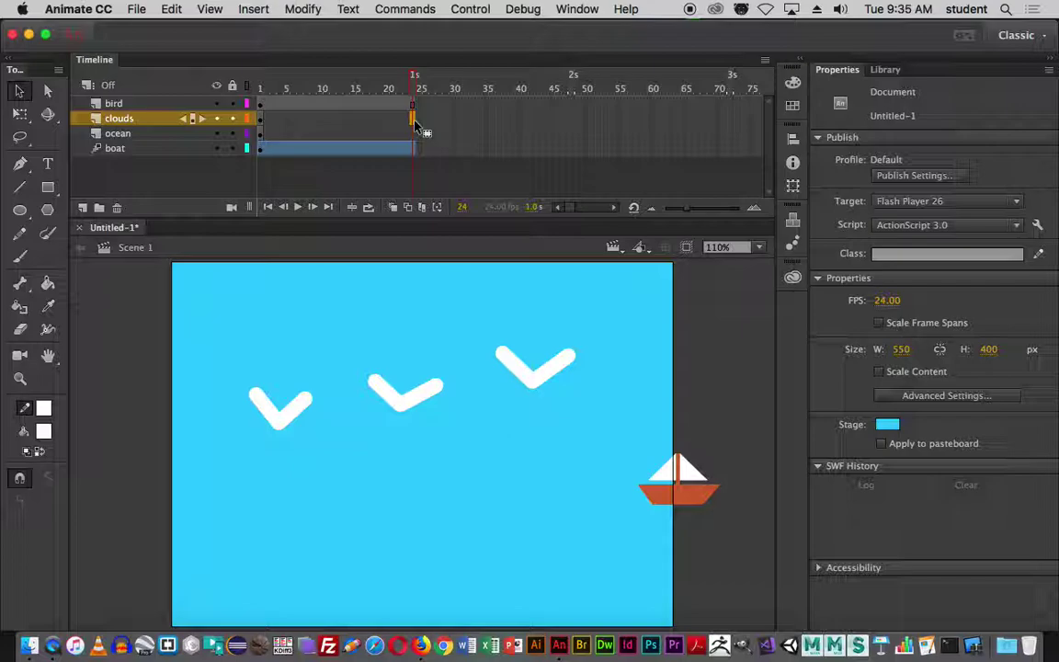
key("F5")
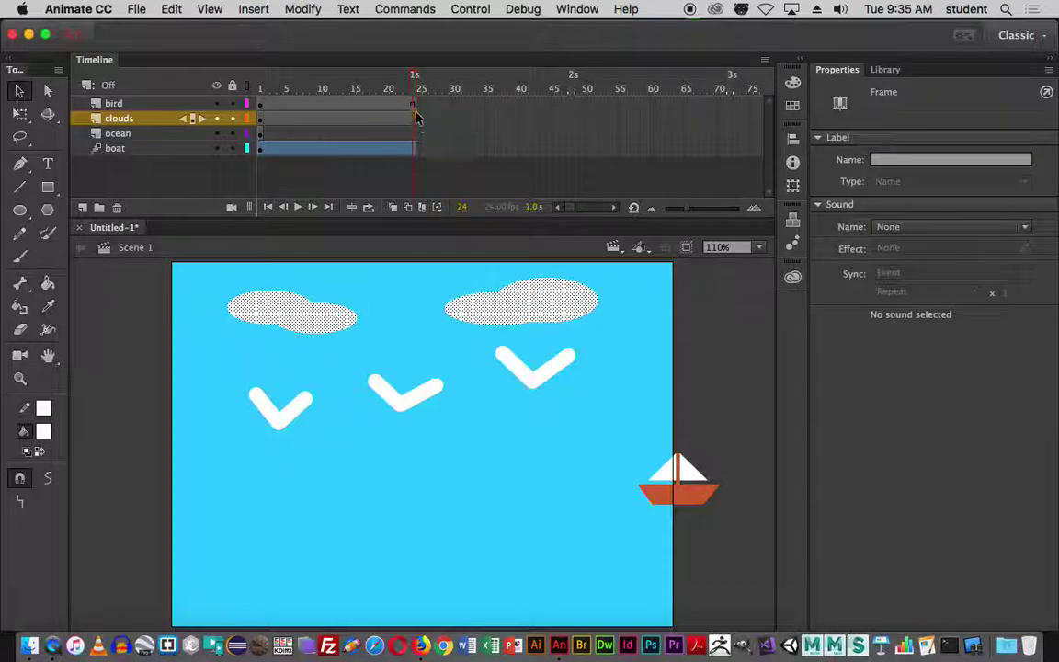
key("super+z")
key("super+z")
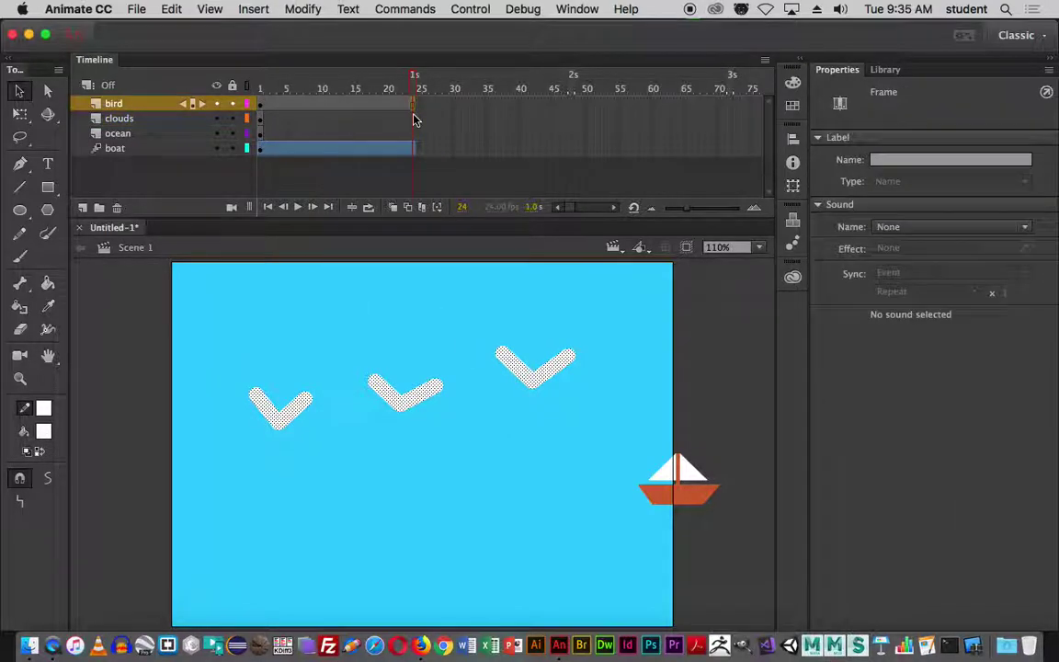
key("super+z")
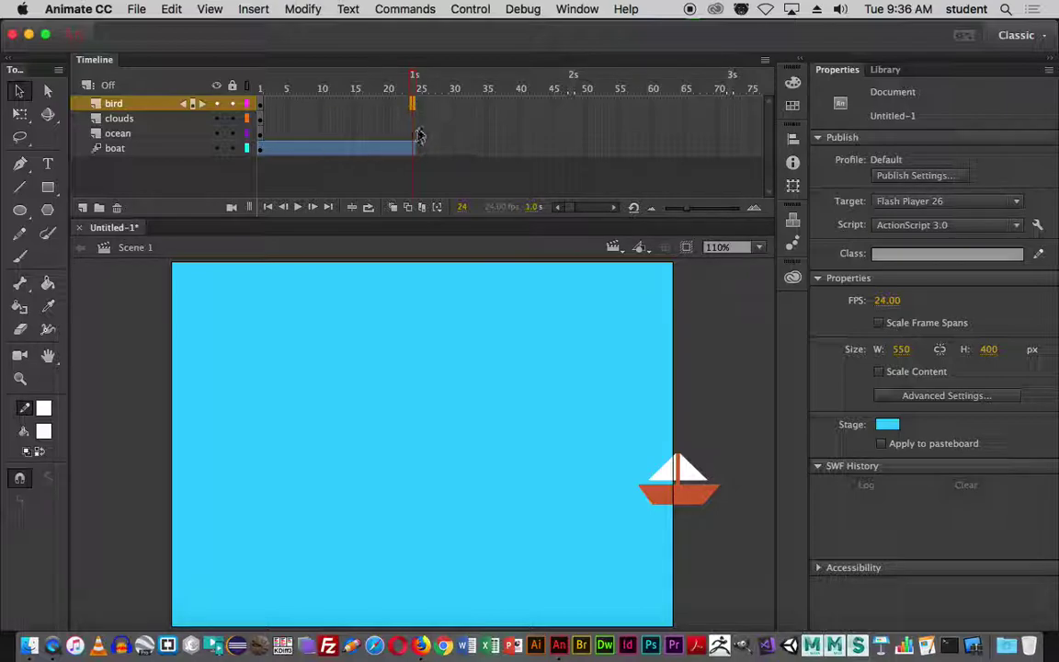
- Select frame 24 on the bird, clouds and ocean layers together and insert frames to extend all three
left_click(415, 121)
left_click(413, 107)
left_click(415, 121)
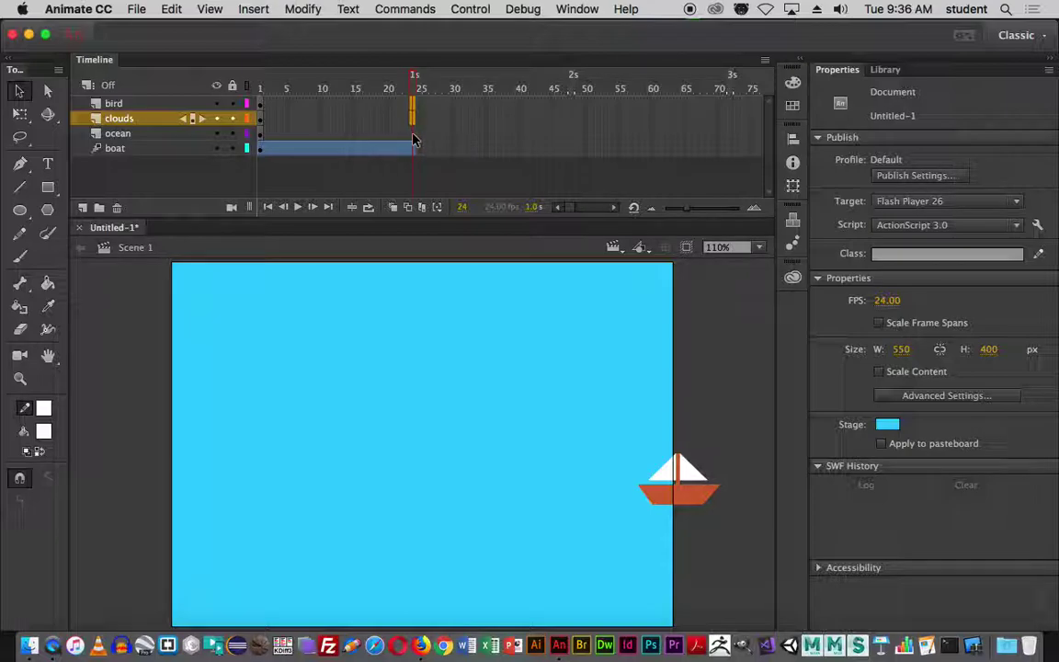
left_click(413, 138)
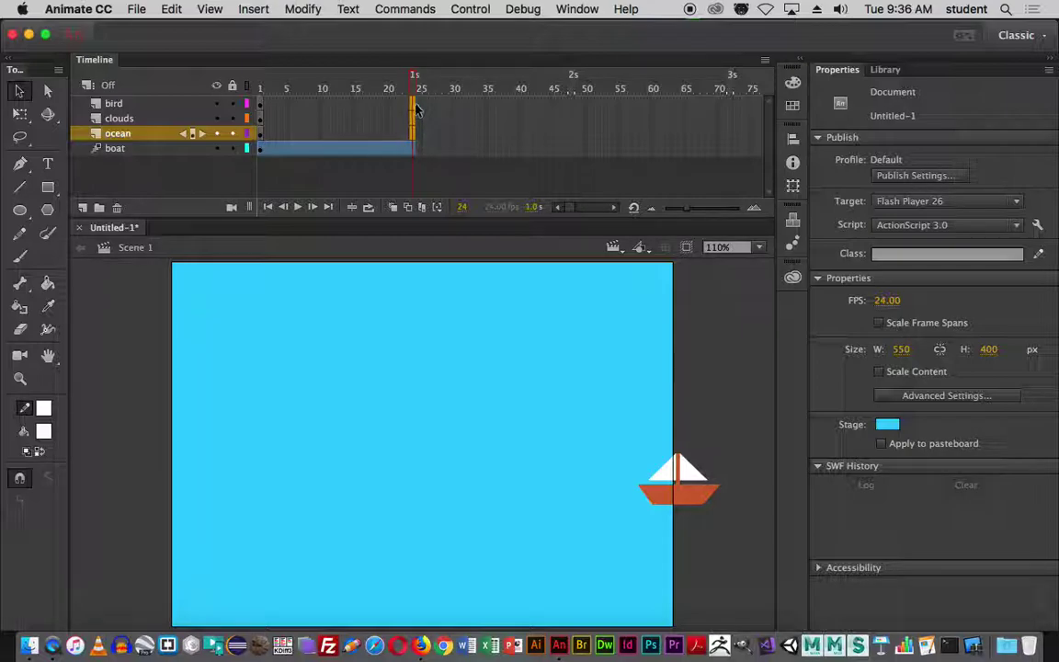
right_click(415, 111)
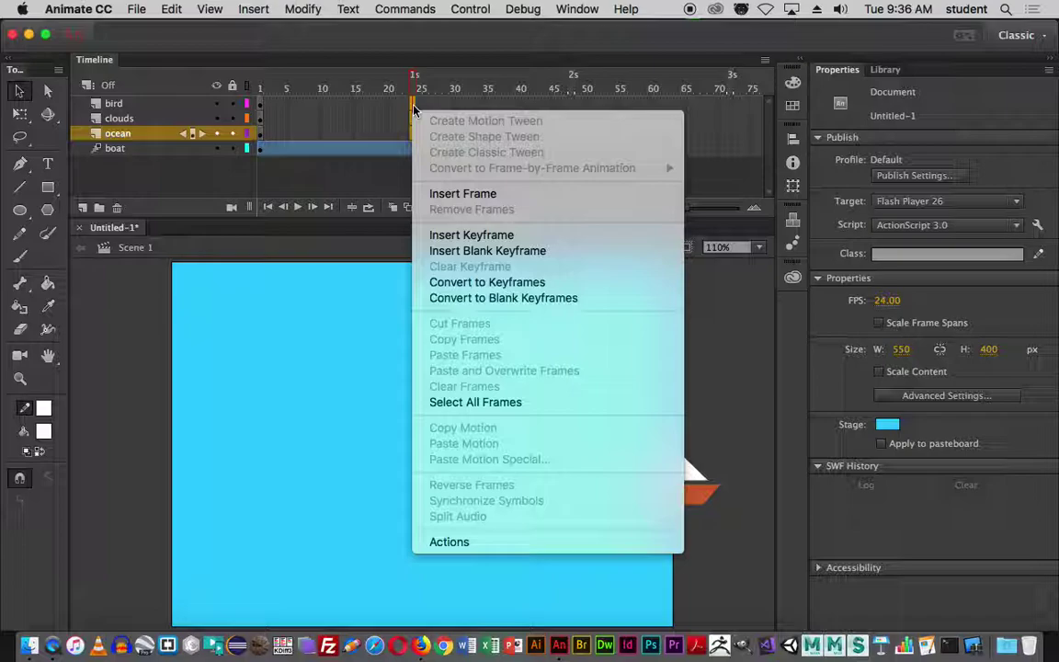
left_click(445, 195)
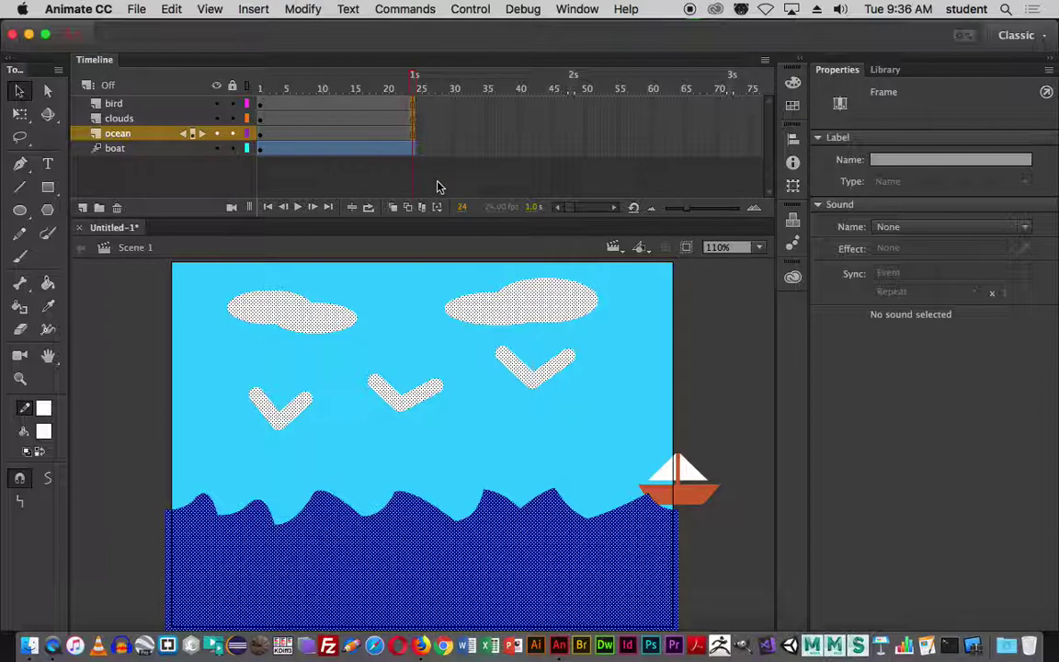
left_click(708, 337)
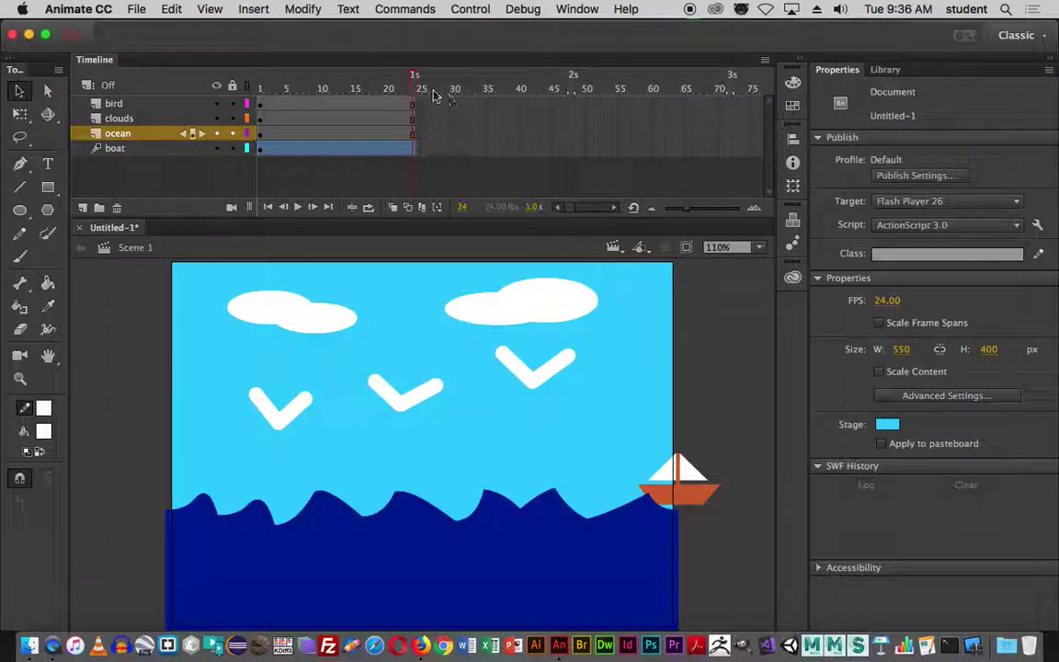
- At frame 24, move the boat horizontally across to the left edge of the stage, at about X -19, Y 210
left_click_drag(414, 86, 450, 114)
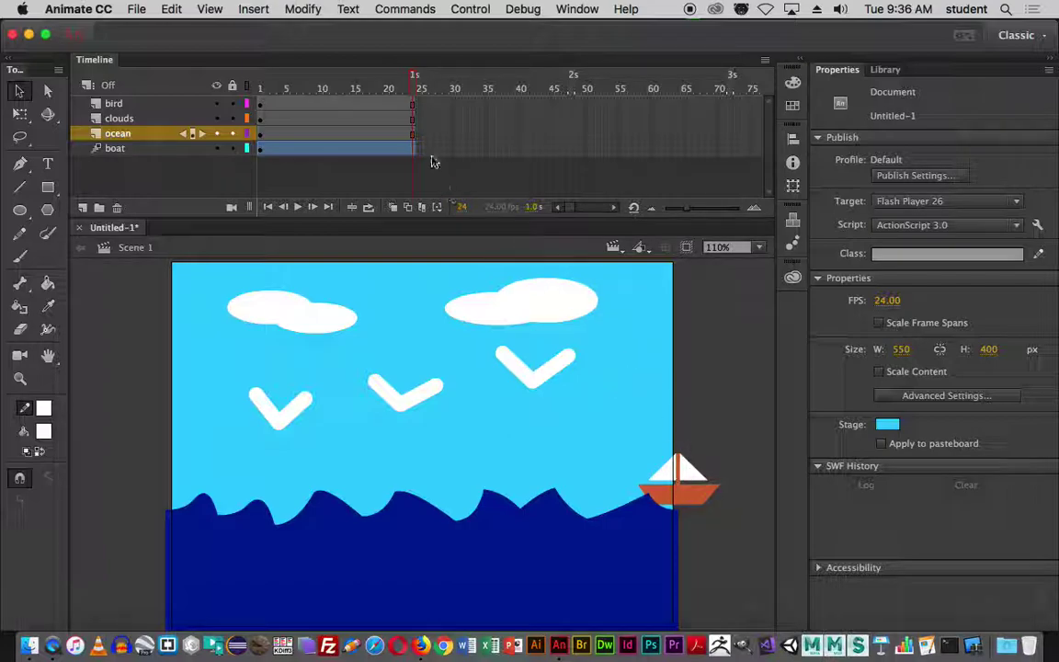
left_click_drag(414, 77, 237, 77)
left_click_drag(262, 84, 416, 92)
left_click_drag(635, 493, 197, 495)
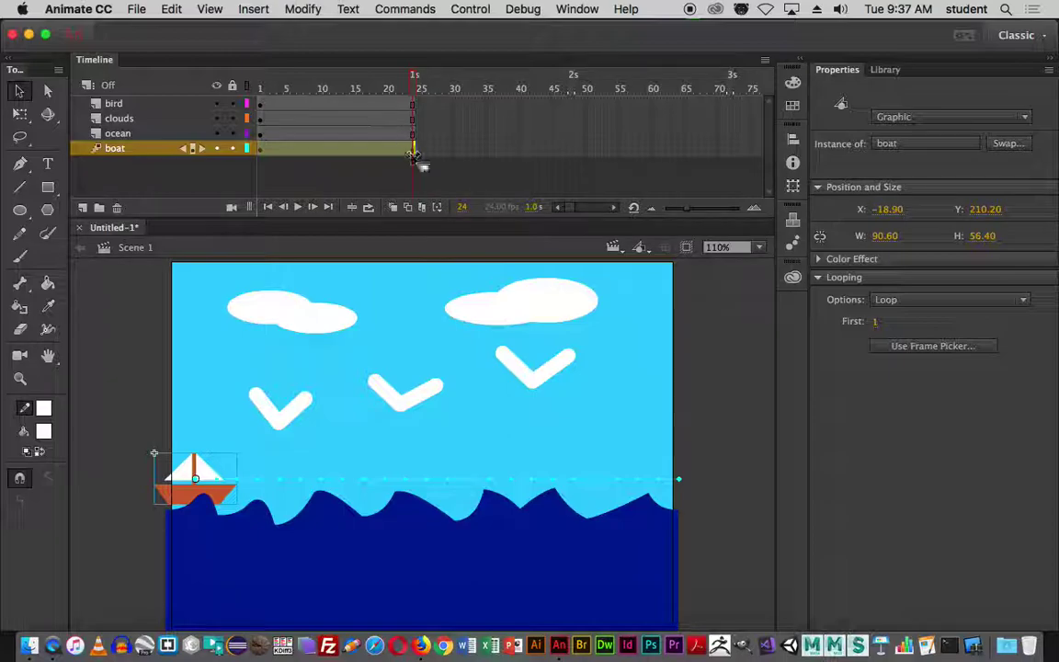
- Preview the boat's motion by scrubbing and playing the timeline, and test the movie in a separate player window
left_click(398, 87)
left_click_drag(398, 88, 255, 94)
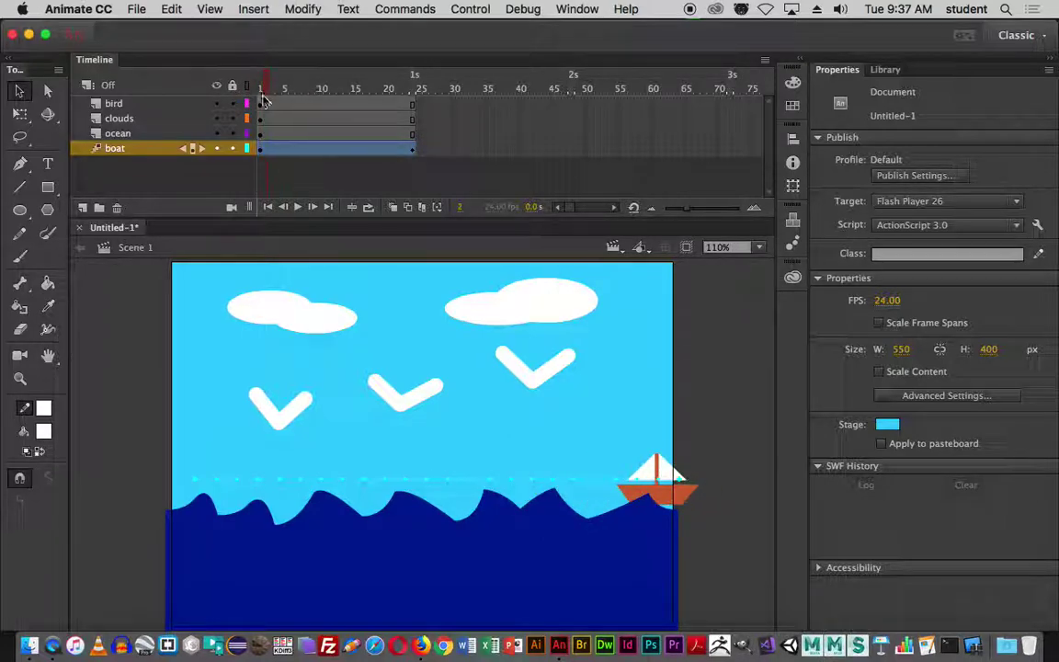
left_click(258, 91)
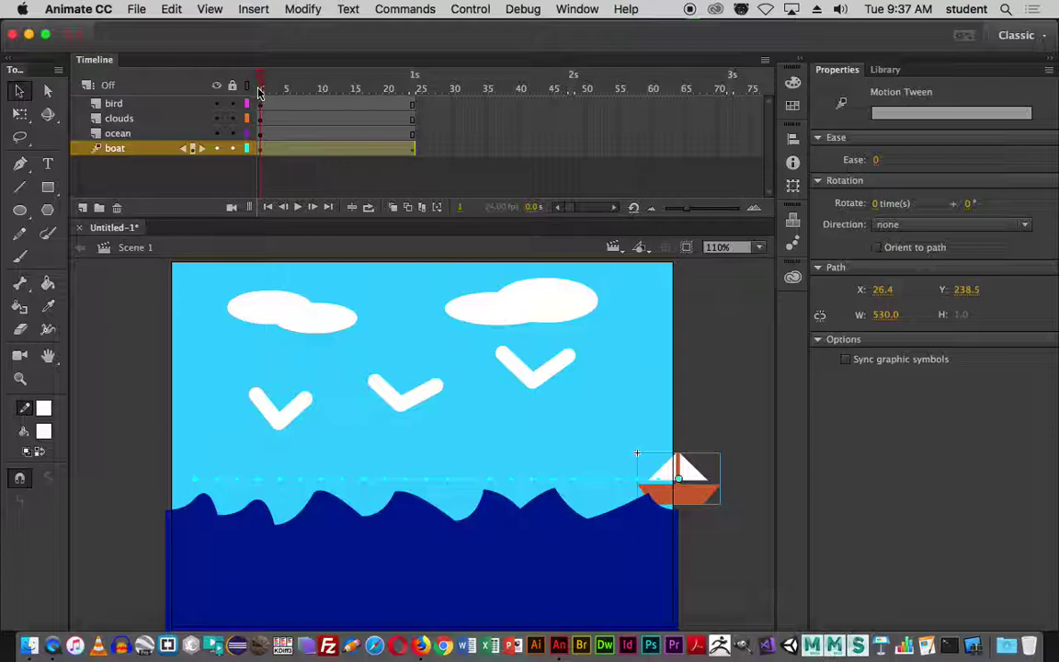
left_click_drag(264, 86, 414, 97)
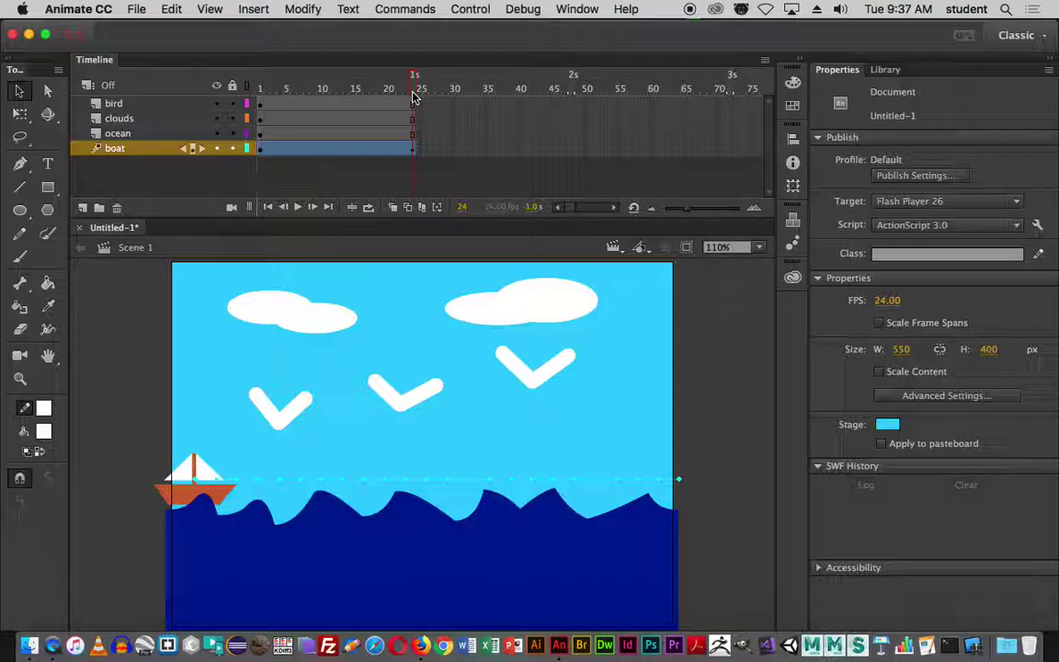
key("Return")
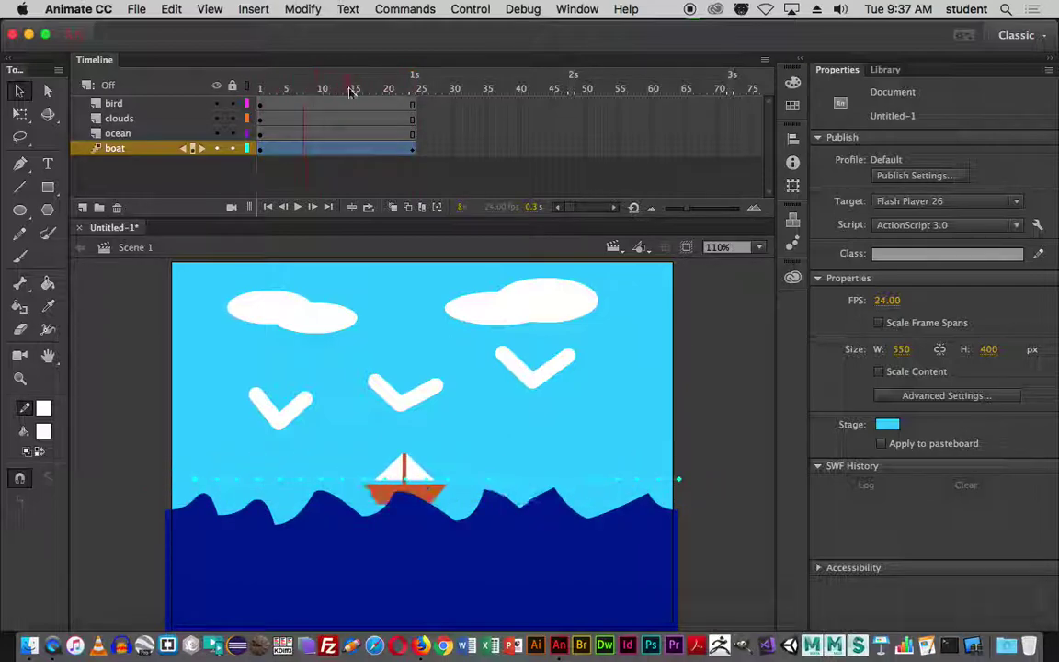
left_click_drag(371, 95, 221, 95)
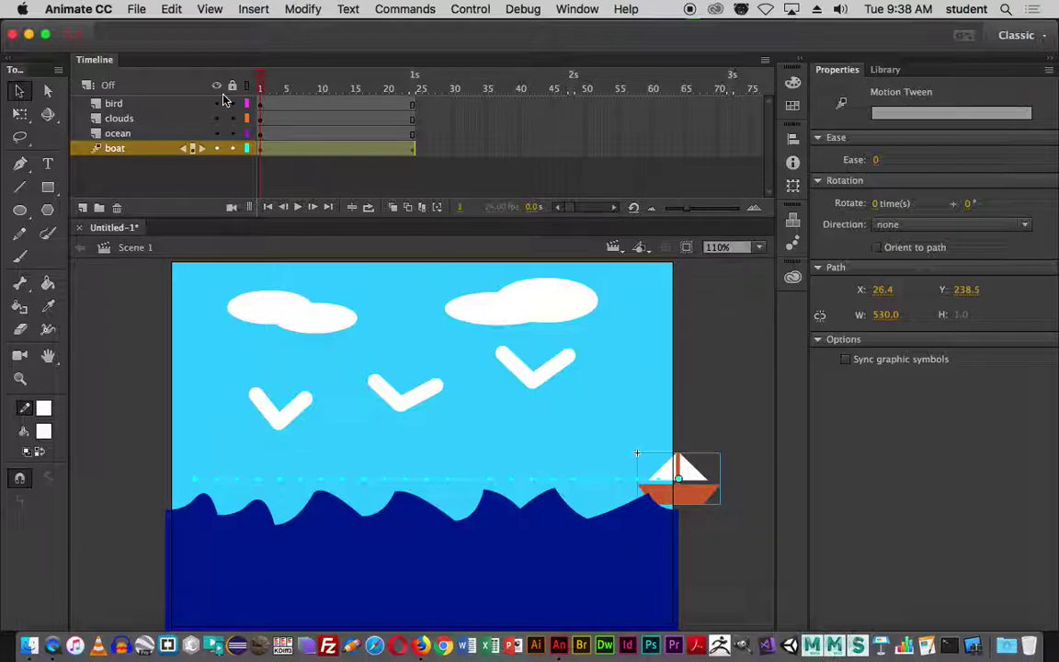
key("super+Return")
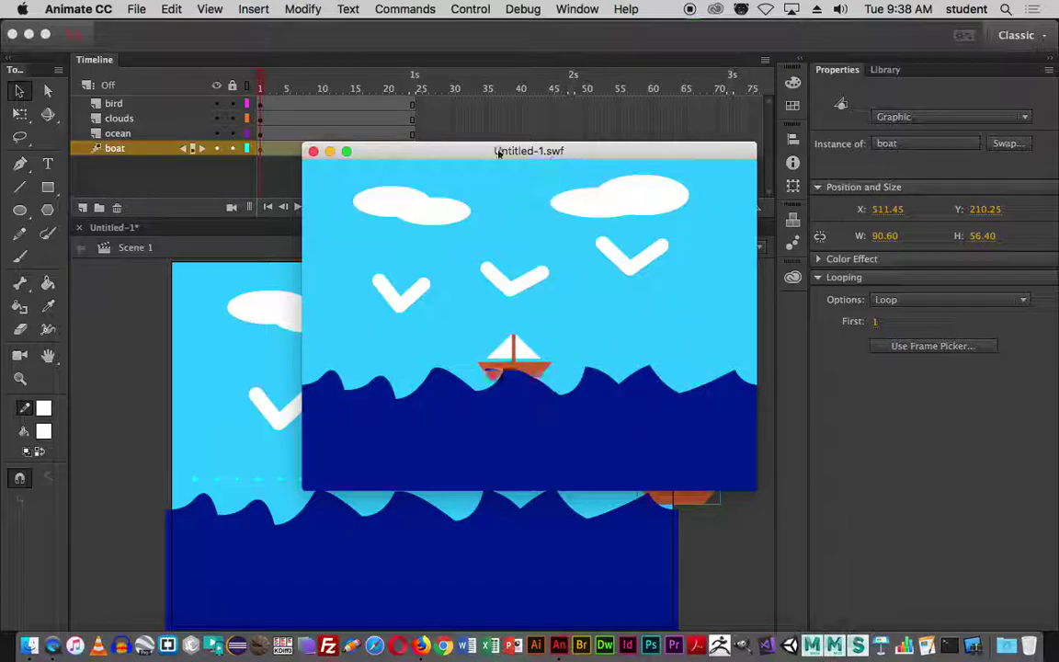
left_click(315, 151)
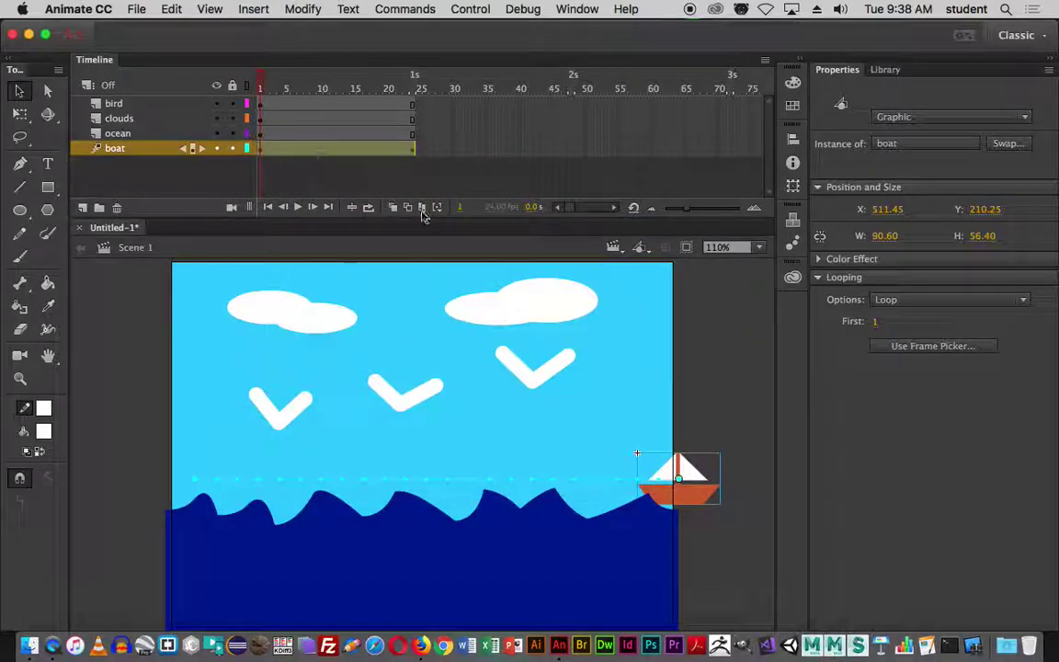
- Save the document to the Desktop as boat, keeping the Animate Document (*.fla) format
left_click(137, 11)
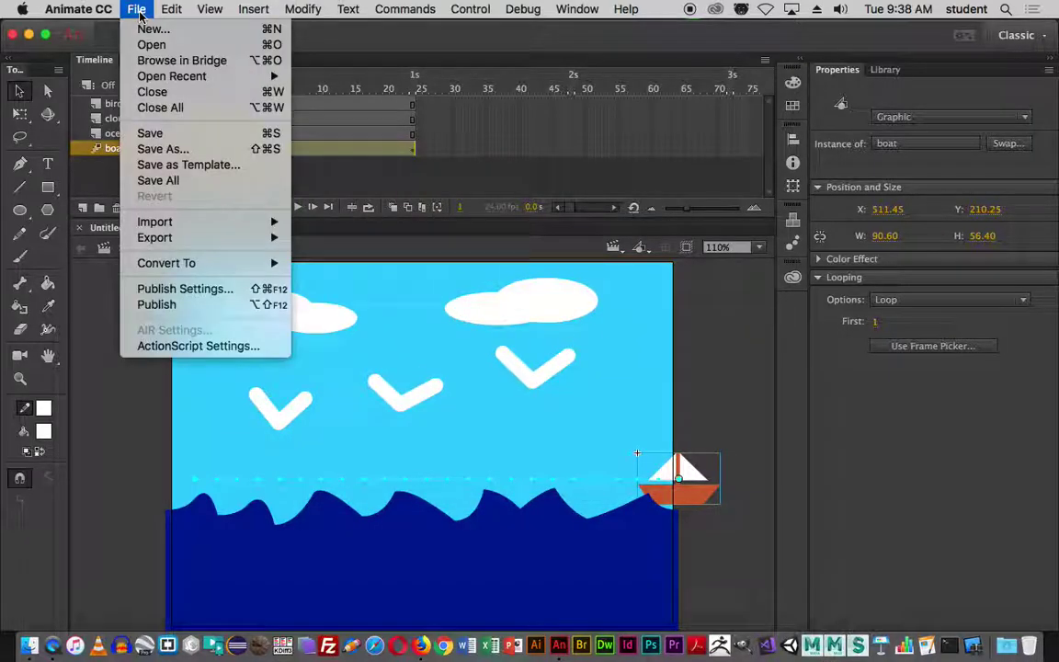
left_click(150, 133)
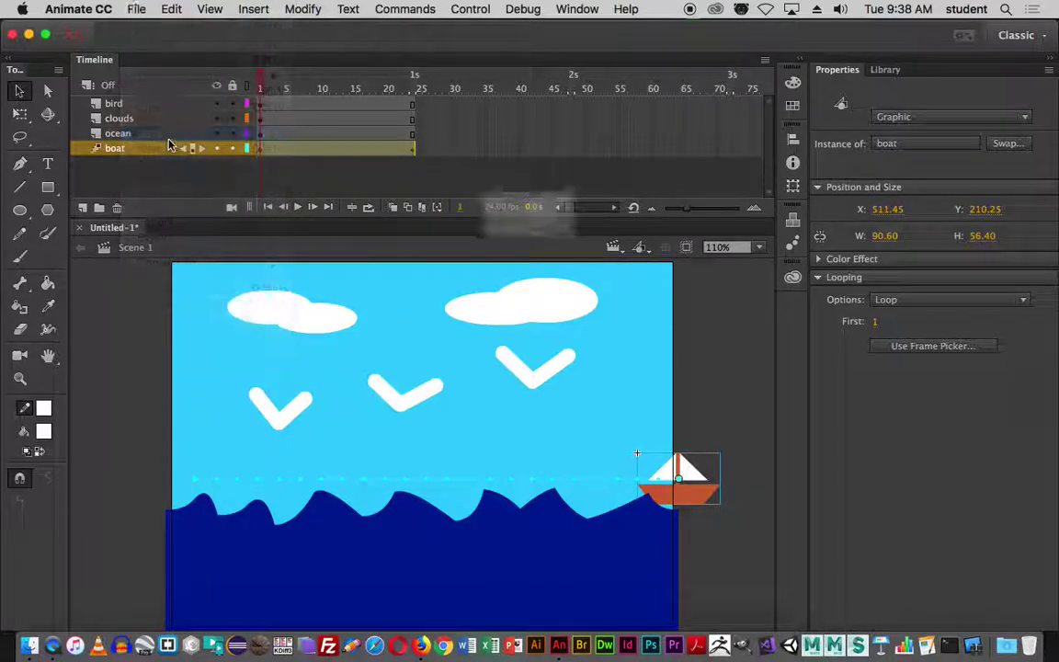
left_click(533, 221)
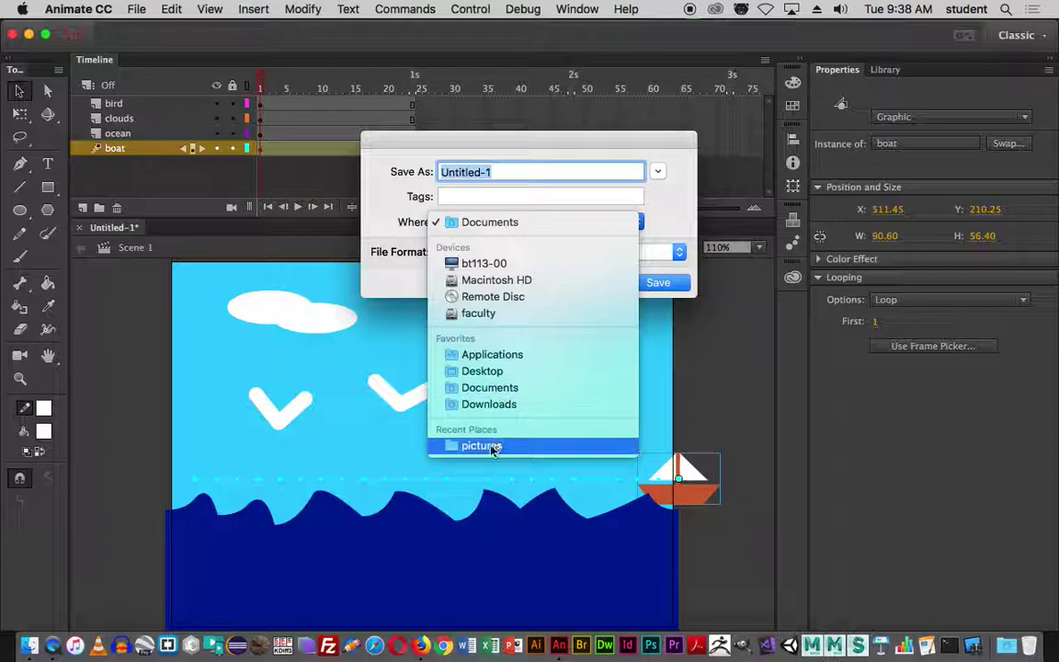
left_click(473, 370)
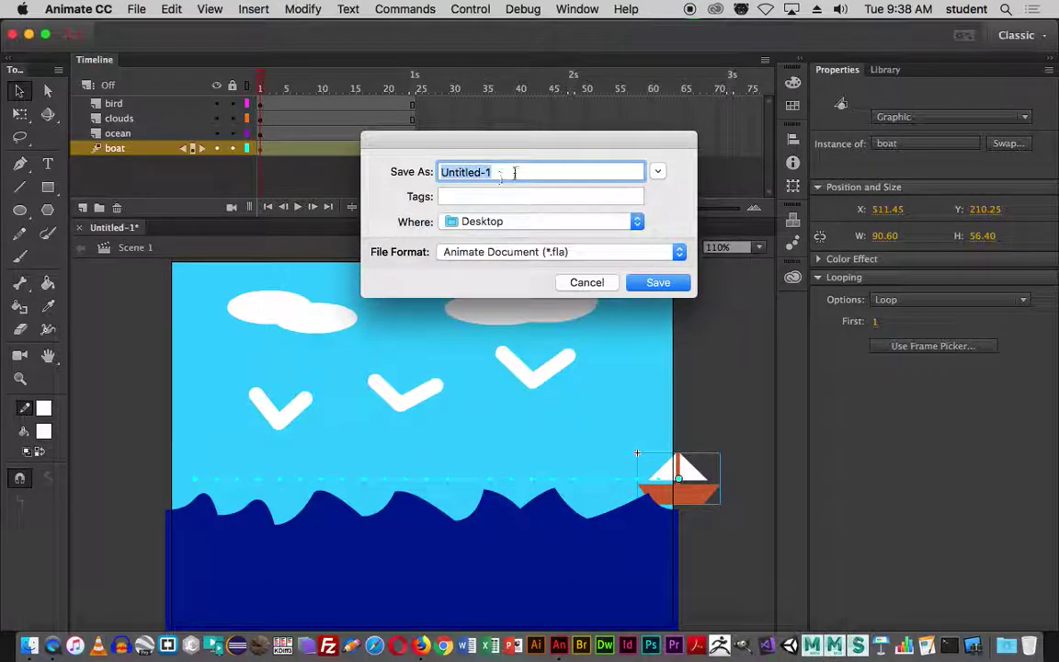
type("boar")
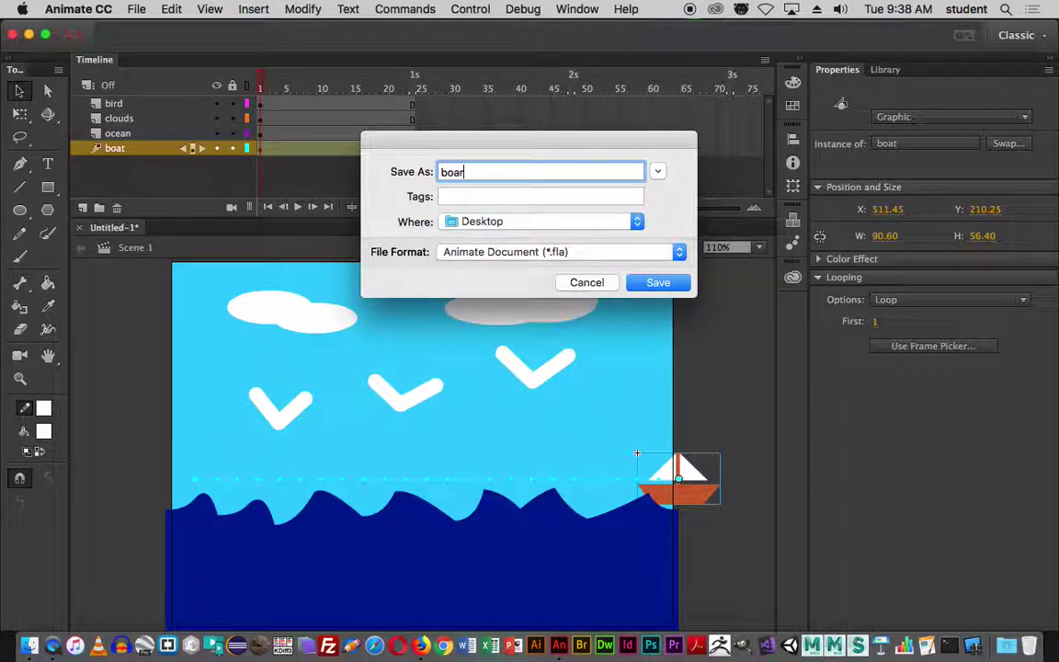
key("BackSpace")
type("t")
left_click(566, 258)
left_click(565, 255)
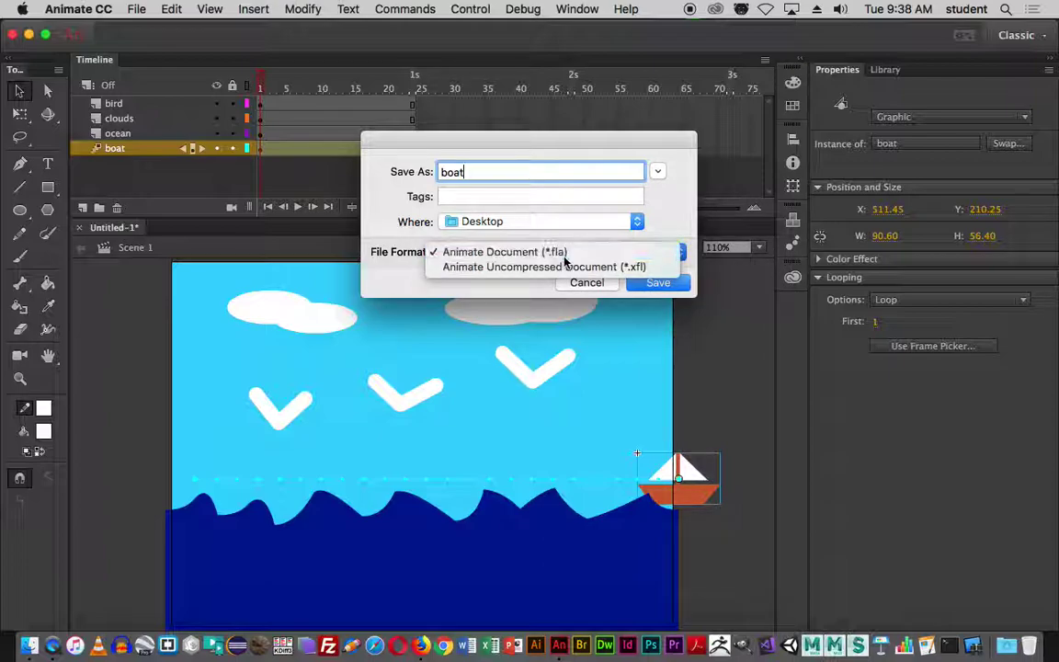
left_click(654, 284)
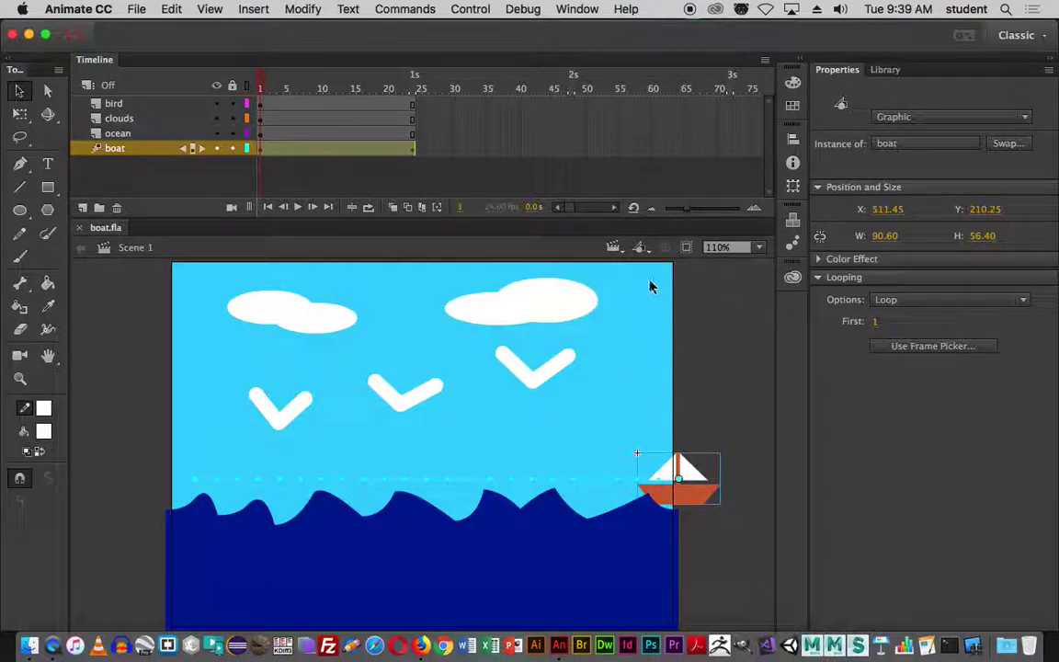
- Test the saved movie in the player window, and close the player
key("super+Return")
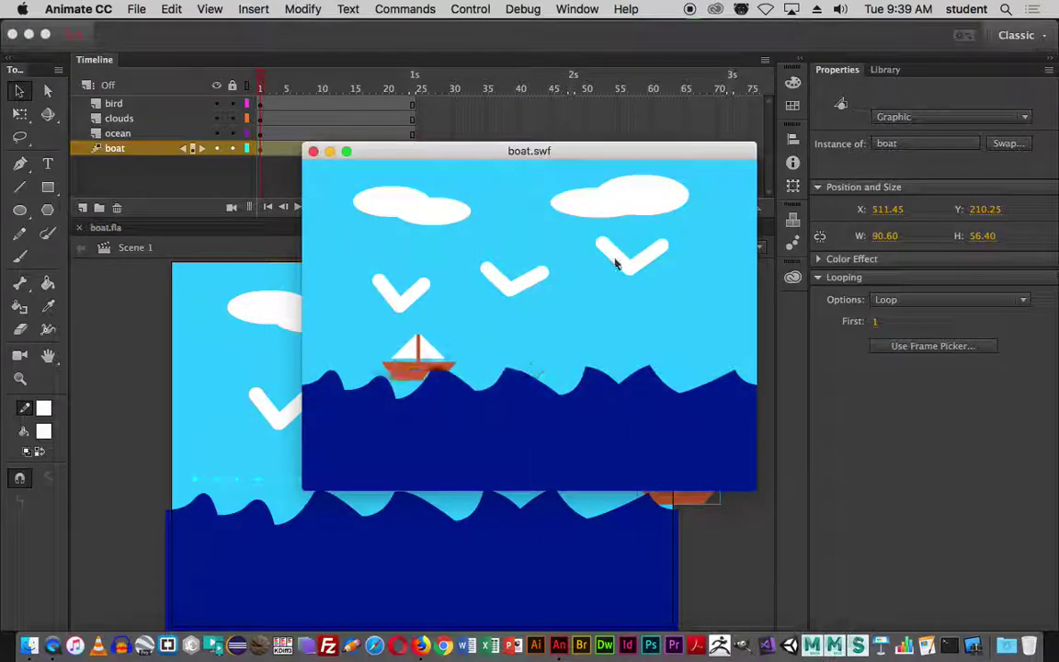
left_click(313, 152)
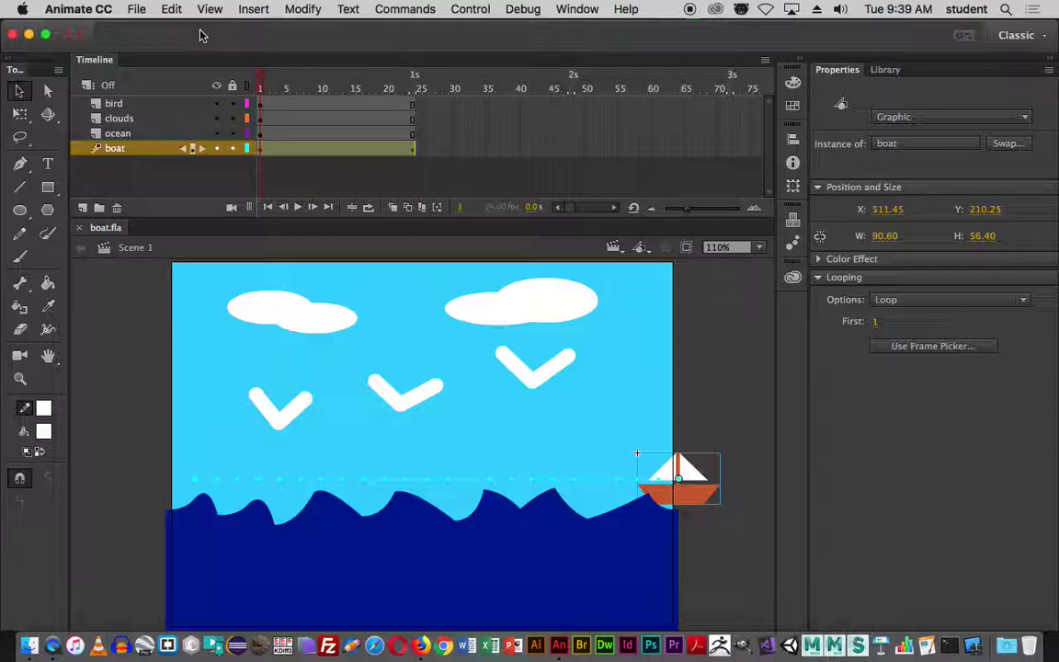
- Place boat.fla and boat.swf side by side on the desktop, and switch back to Animate CC
key("super+h")
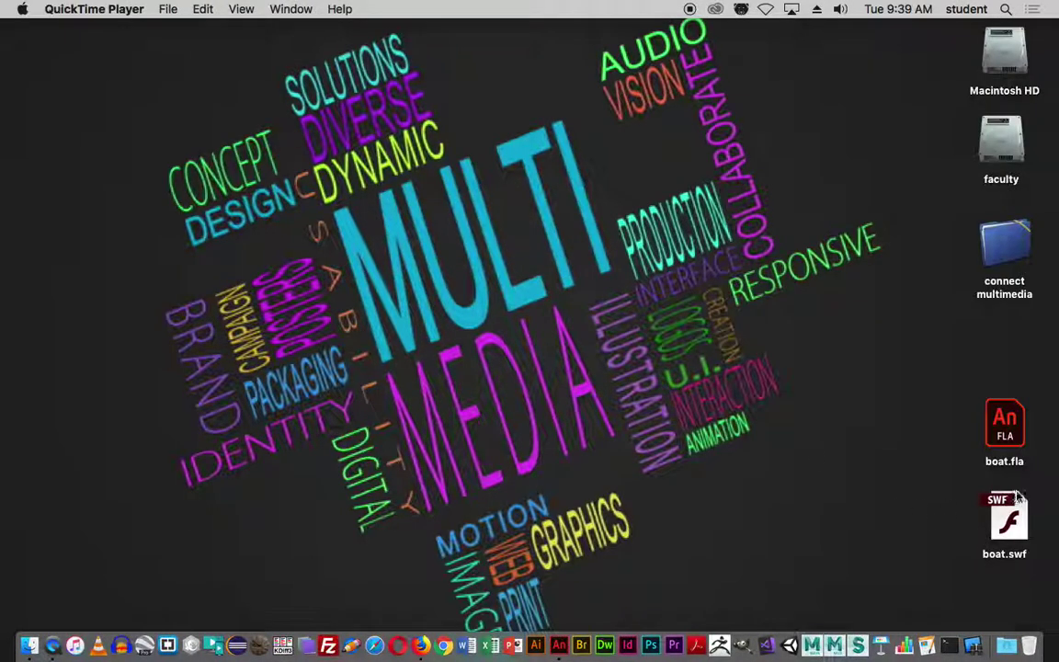
left_click_drag(1006, 434, 815, 154)
left_click_drag(1005, 527, 888, 168)
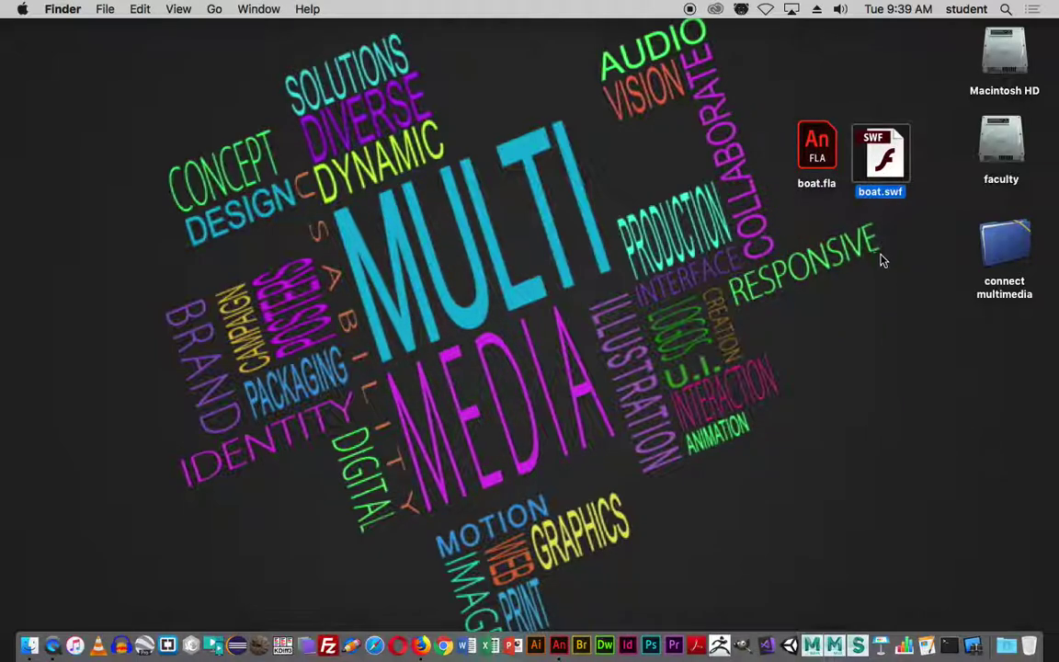
key("super+Tab")
key("super+Tab")
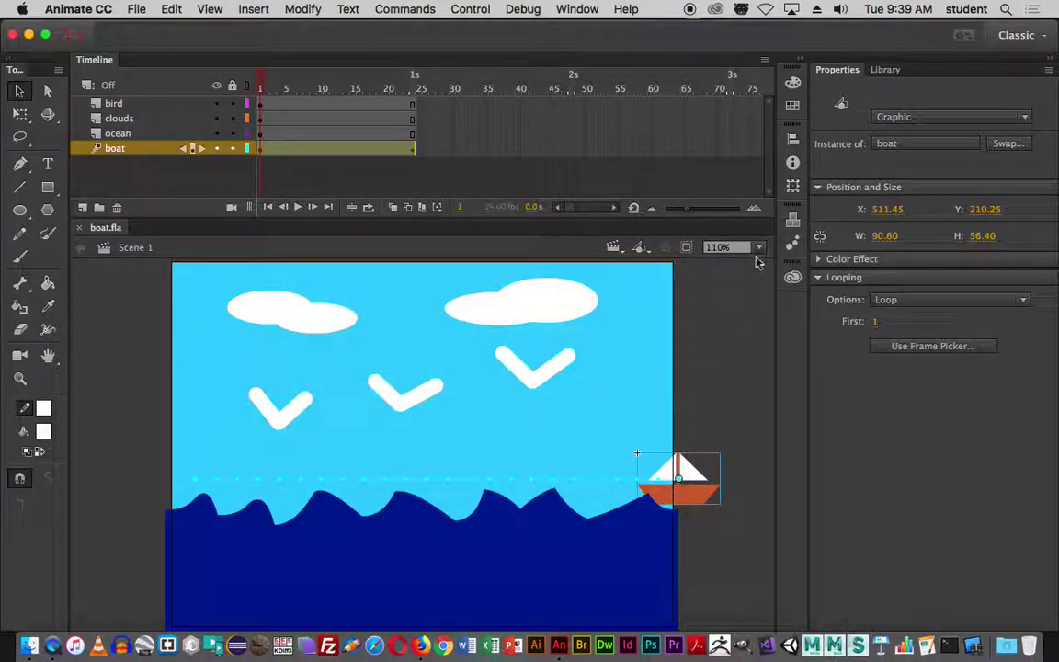
- Try bending the boat's motion path slightly downward and shifting the boat at frame 1, and undo these changes
mouse_move(260, 82)
left_mouse_down()
mouse_move(458, 119)
mouse_move(251, 97)
left_mouse_up()
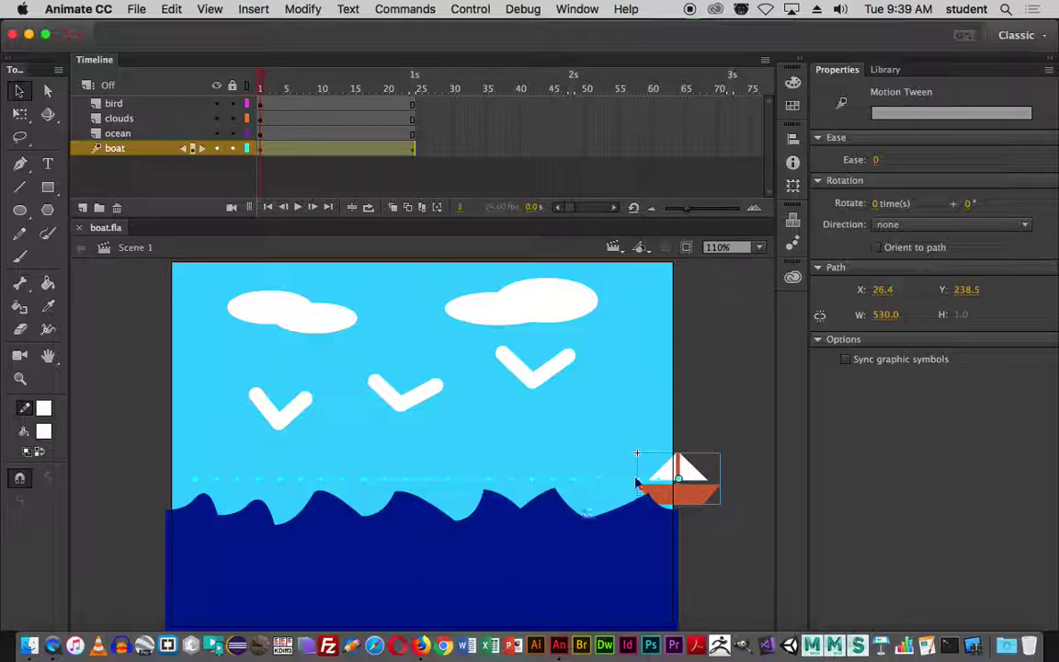
left_click_drag(261, 83, 219, 103)
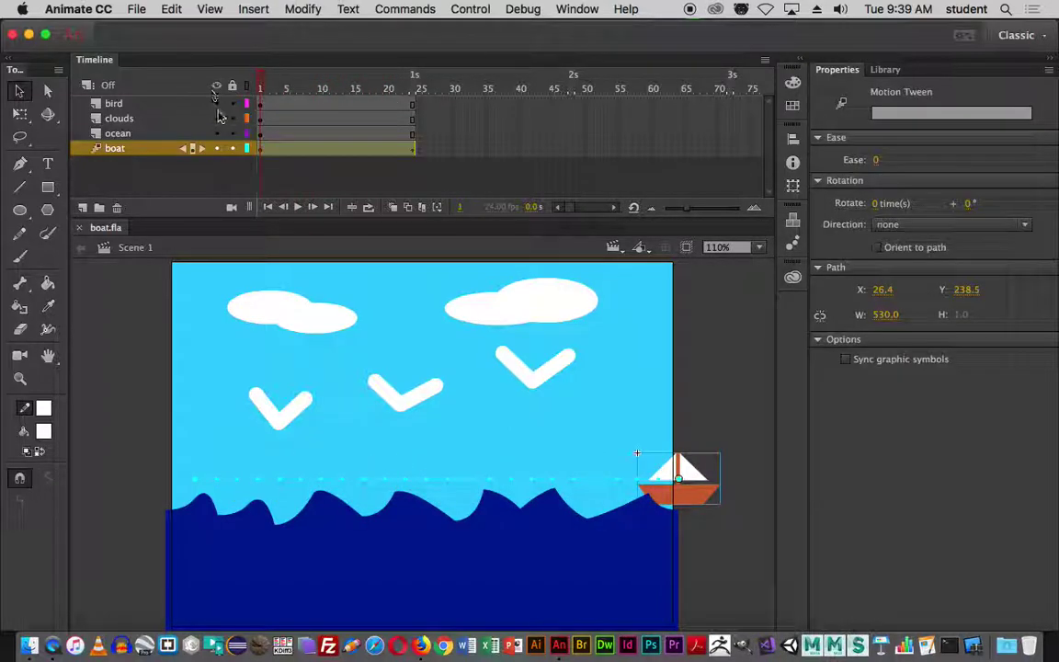
left_click(418, 497)
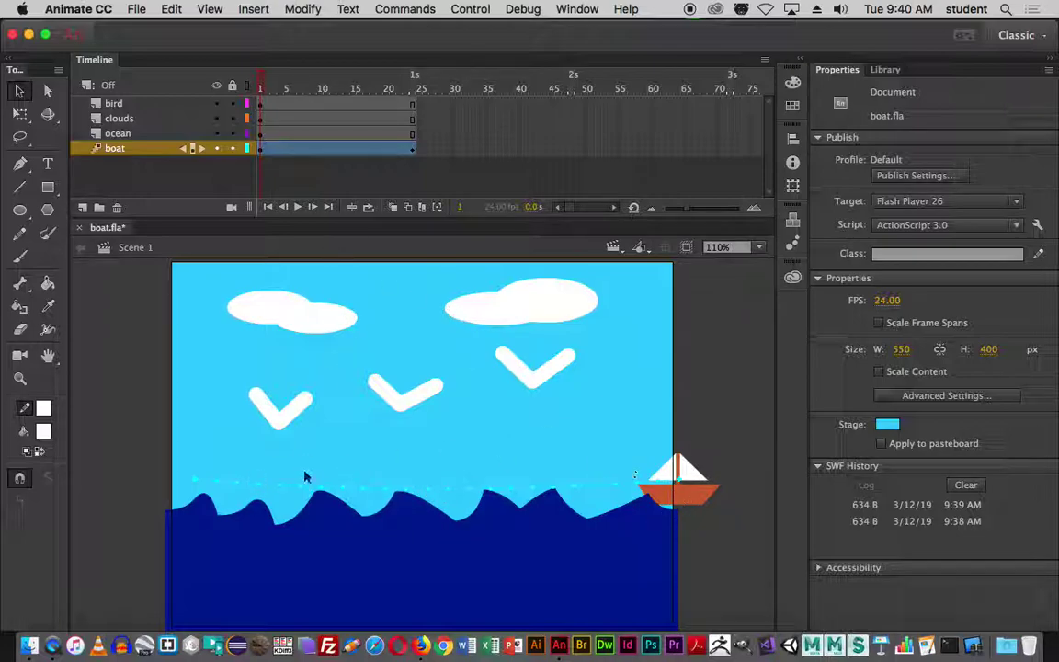
mouse_move(695, 496)
left_mouse_down()
mouse_move(690, 466)
mouse_move(708, 510)
left_mouse_up()
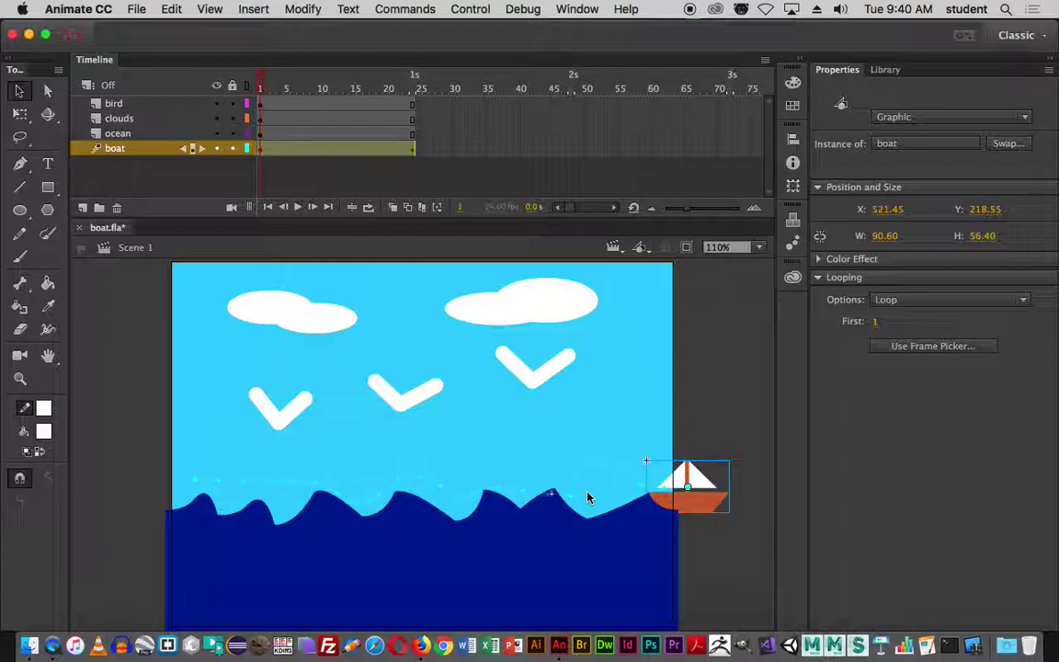
key("super+z")
key("super+z")
key("super+z")
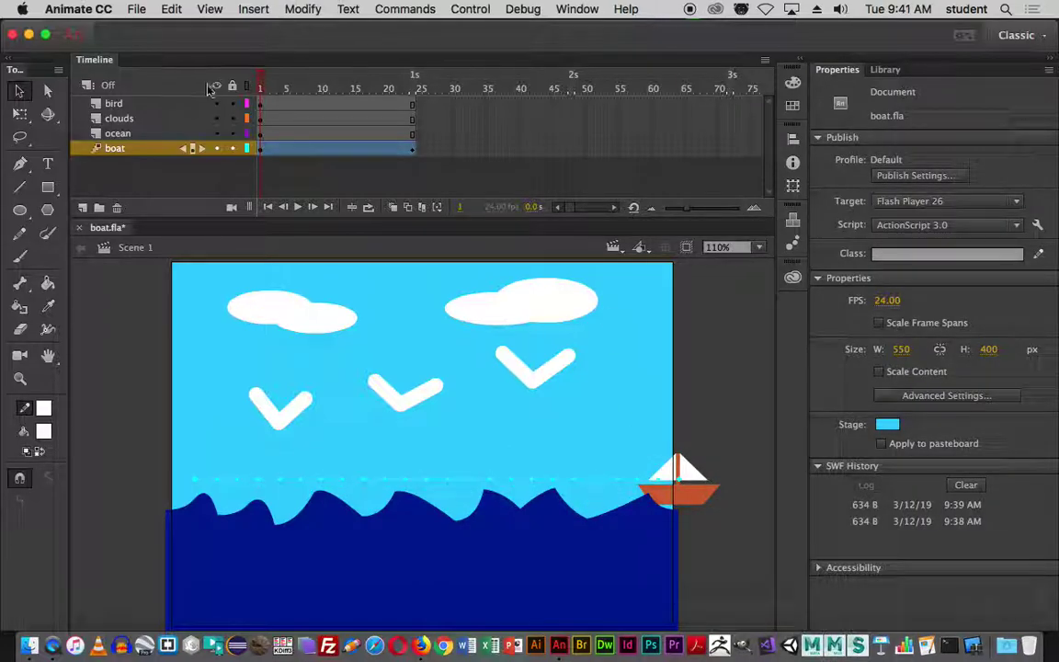
- Raise the boat straight up to about Y 192 at frame 5, and lower it toward the waves at frame 9
left_click_drag(264, 83, 289, 88)
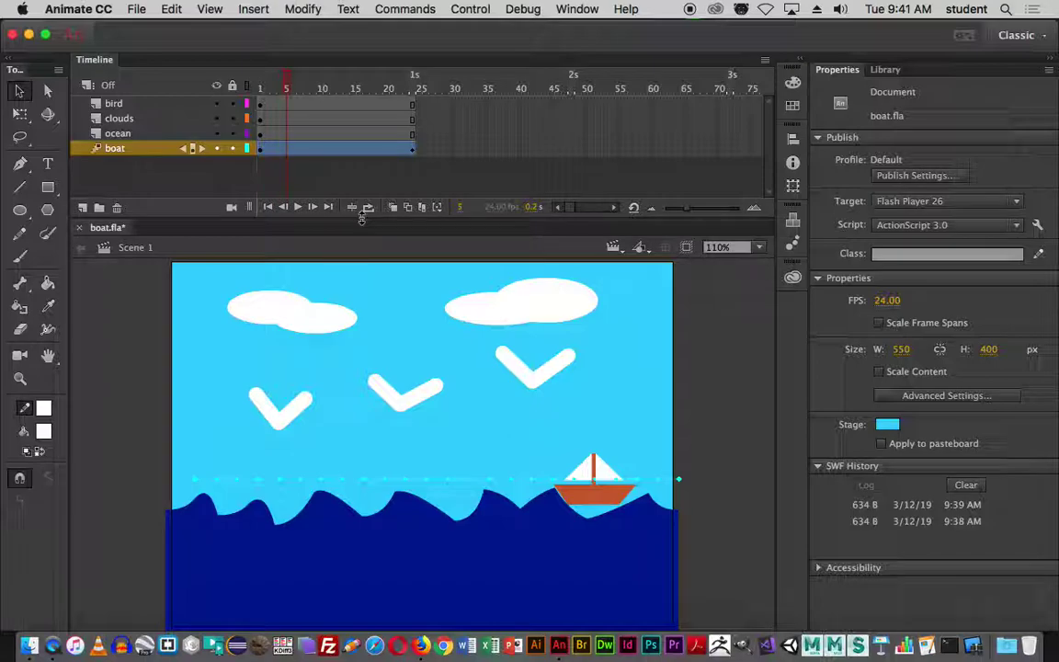
left_click_drag(600, 480, 603, 463)
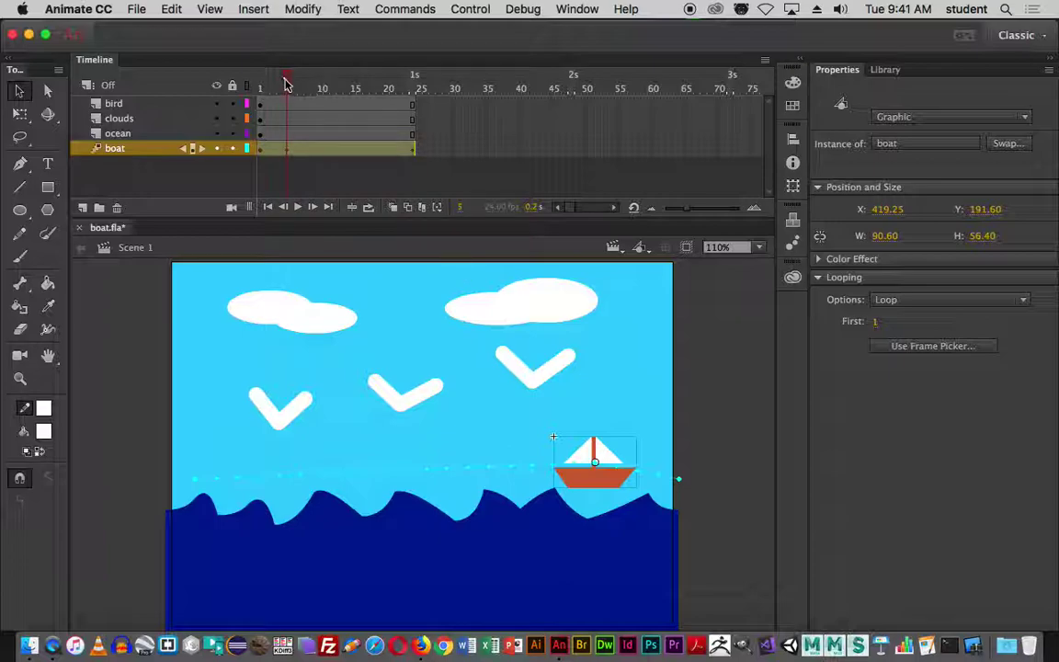
left_click_drag(288, 85, 314, 86)
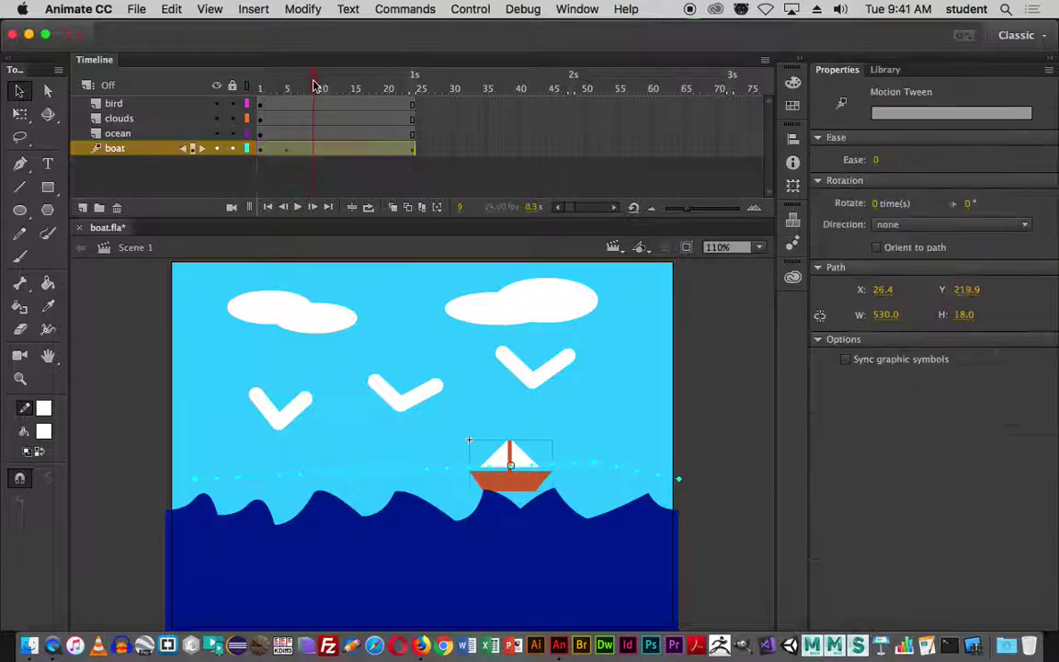
left_click_drag(518, 447, 519, 464)
- At frame 13, raise the boat straight up to about Y 195
left_click_drag(314, 85, 342, 87)
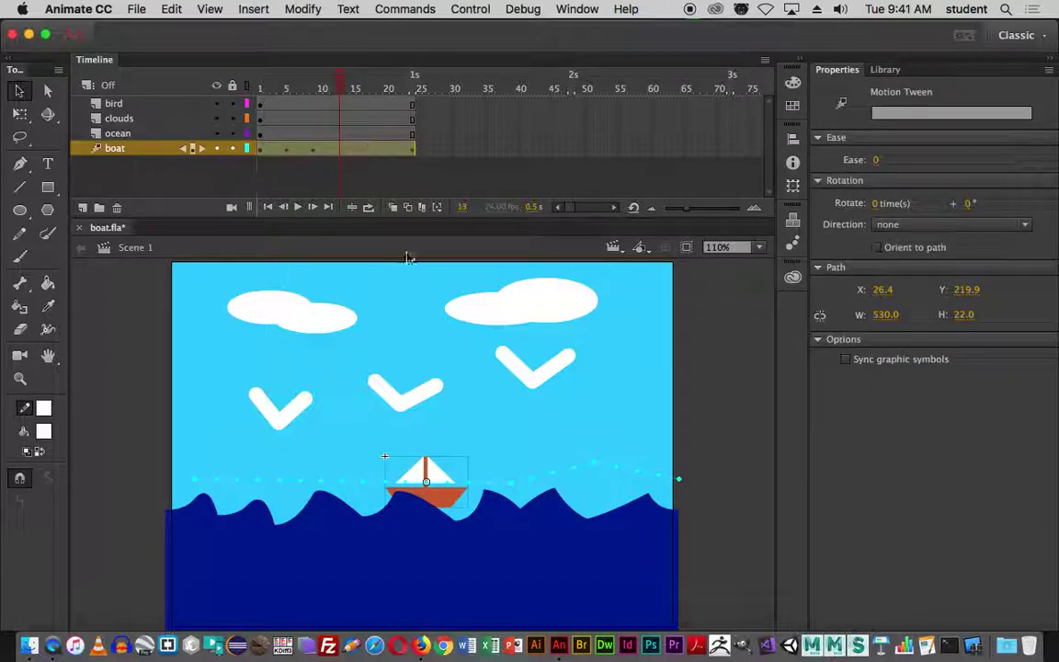
left_click(440, 463)
left_click_drag(439, 463, 429, 454)
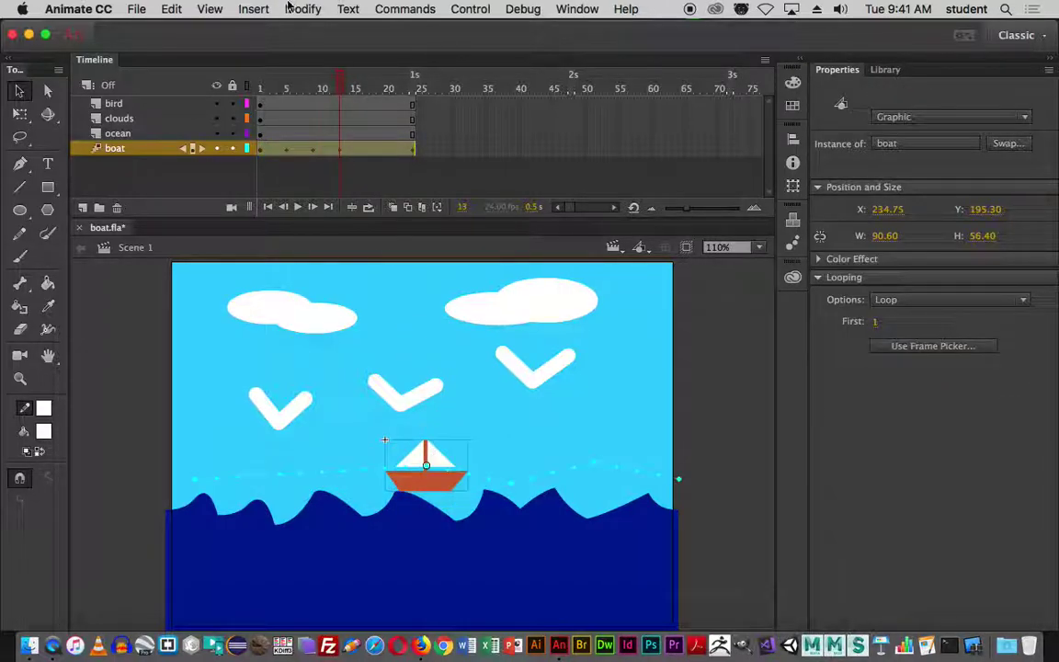
- Lower the boat slightly toward the waves at frame 16, and lower it to about Y 219 at frame 20
left_click_drag(341, 81, 359, 88)
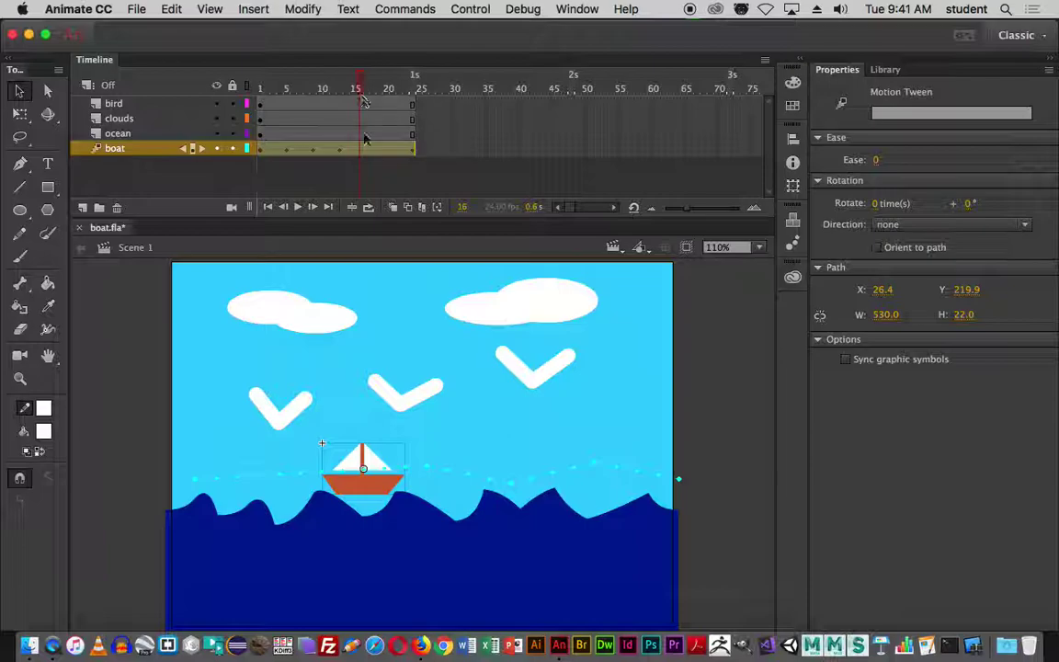
left_click_drag(376, 461, 373, 470)
left_click_drag(357, 90, 387, 87)
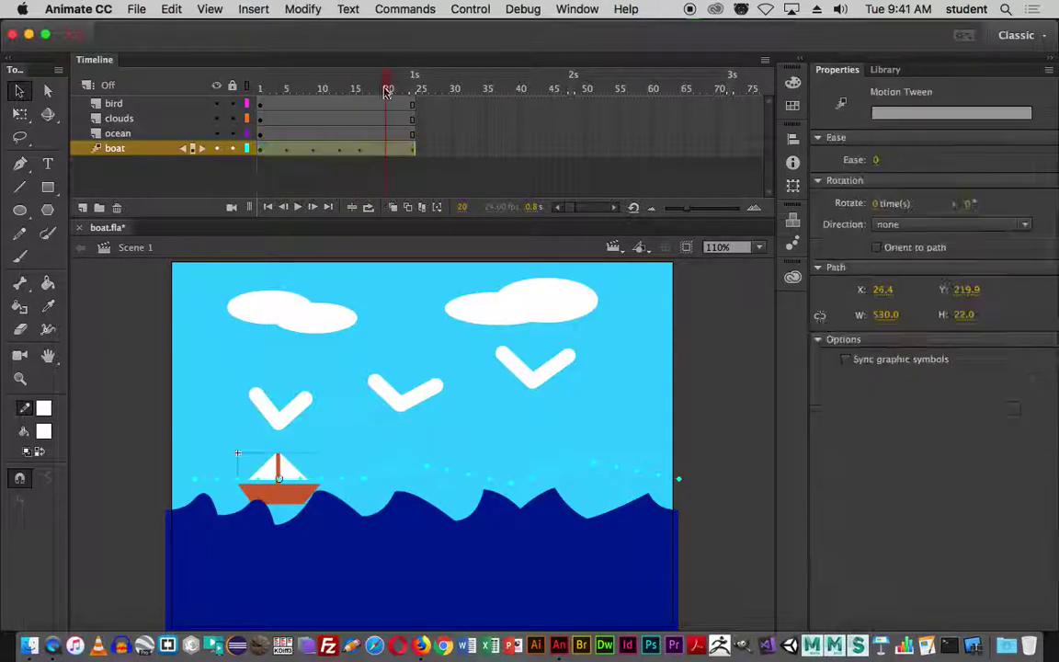
left_click(287, 481)
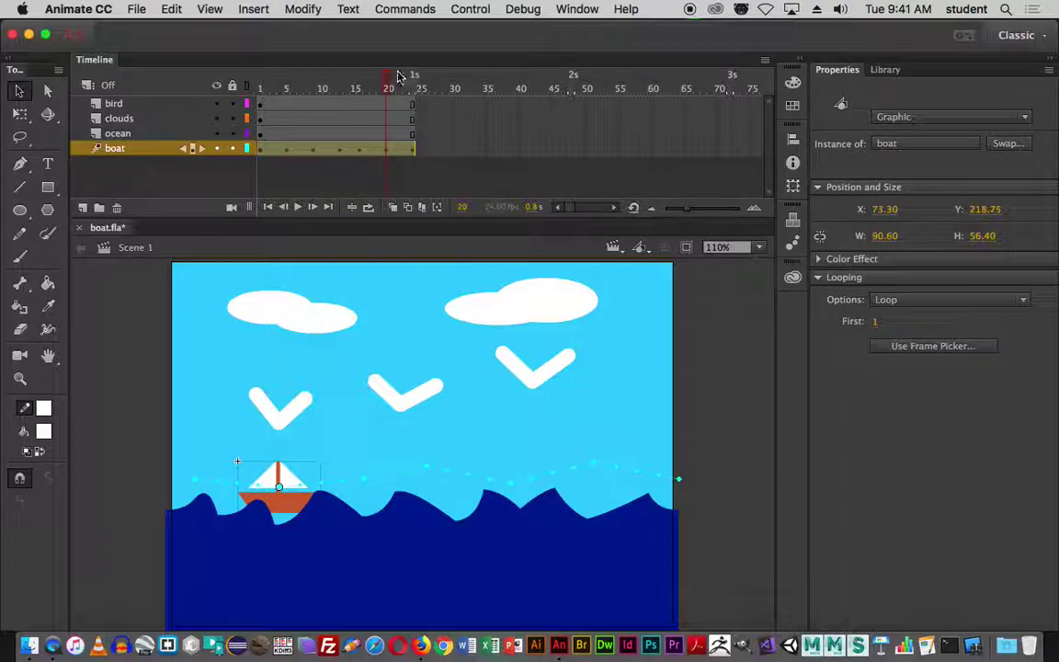
- Scrub through the timeline to frame 24 and test the movie to check the boat's bobbing motion
left_click_drag(355, 83, 432, 103)
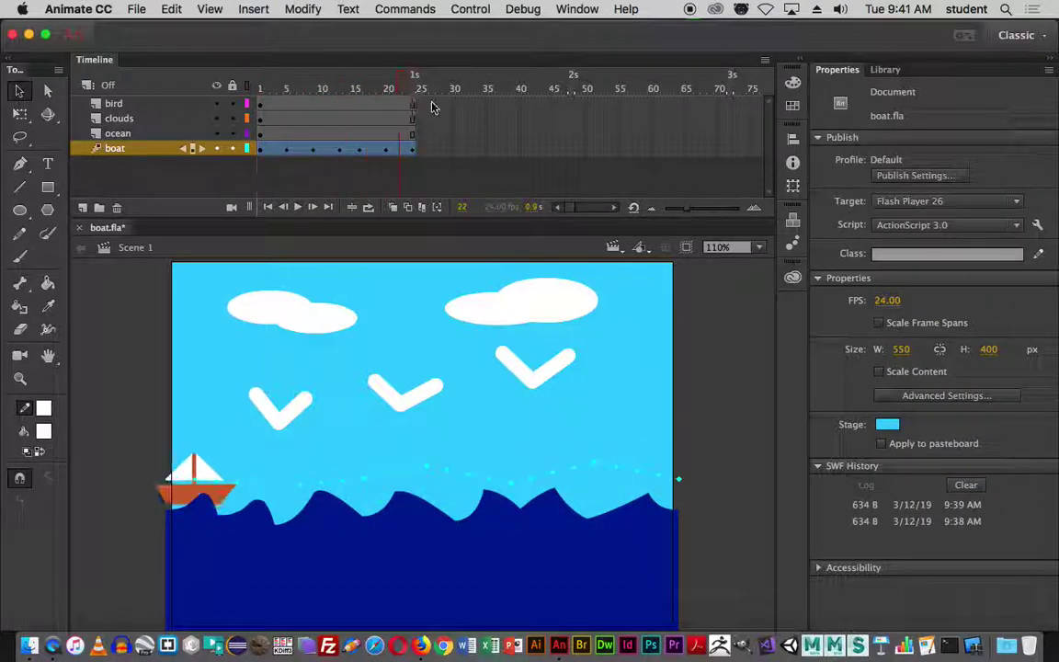
left_click(414, 148)
key("super+Return")
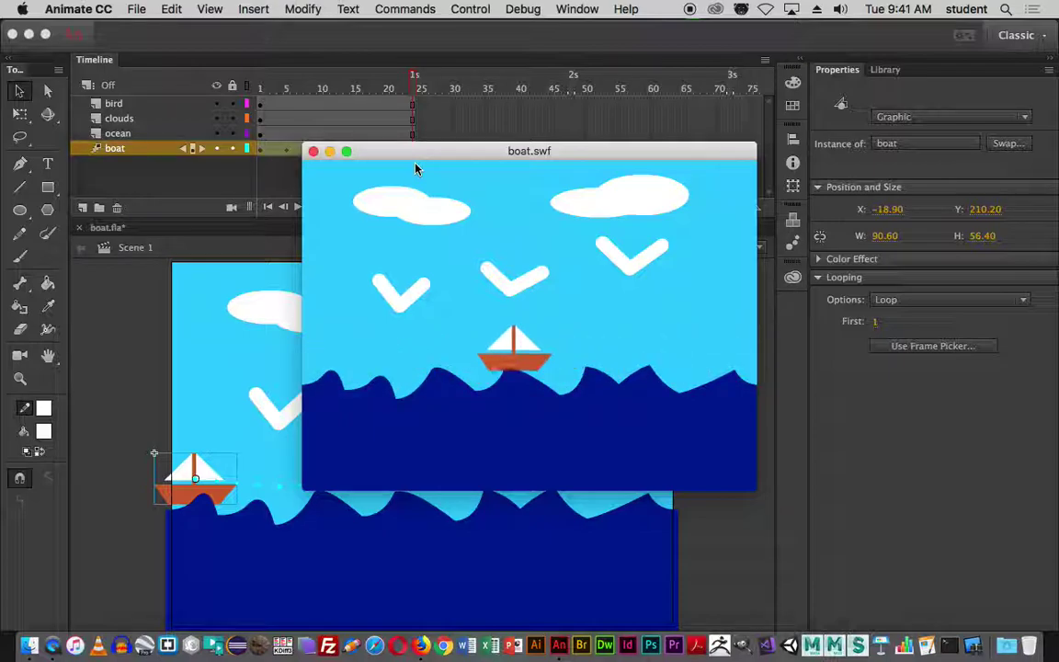
left_click(313, 152)
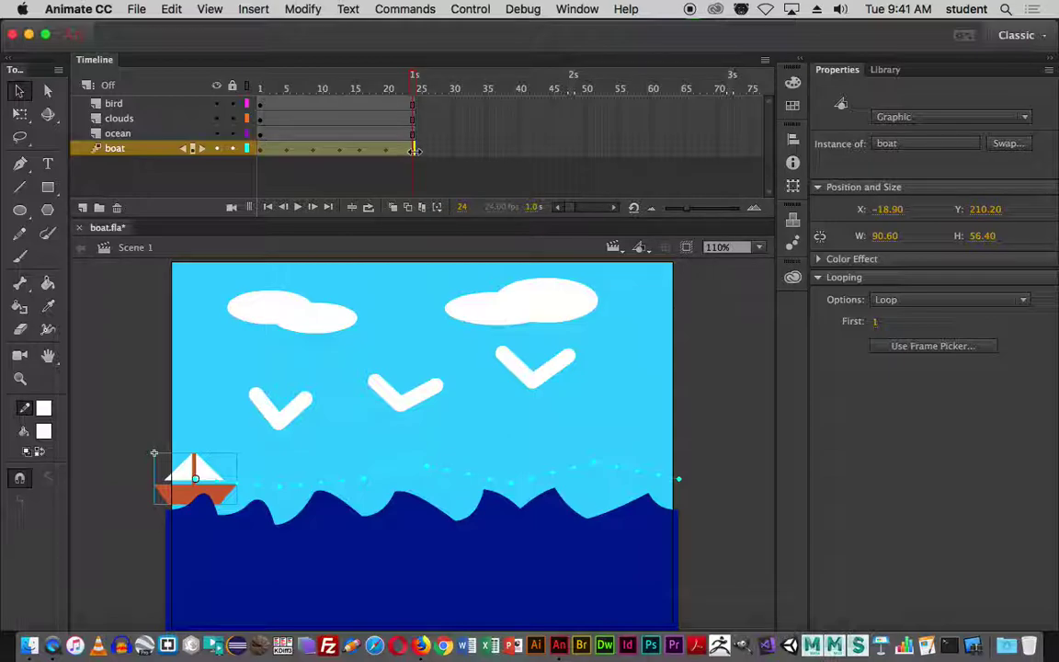
- Stretch the boat layer's motion tween span so that it ends at frame 48
left_click_drag(414, 149, 418, 157)
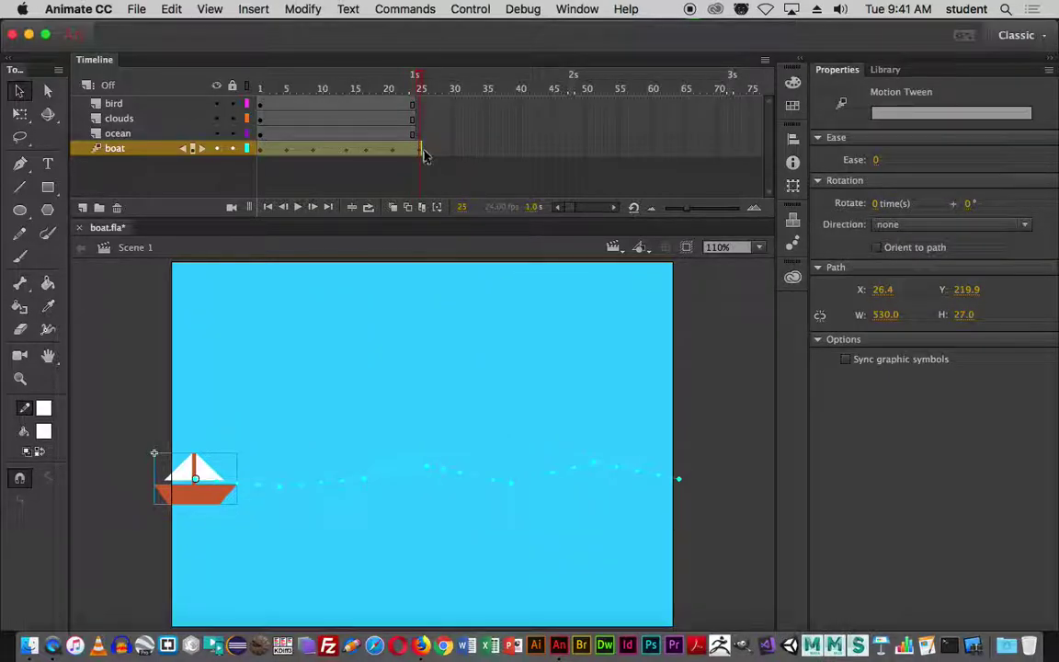
left_click_drag(419, 150, 415, 150)
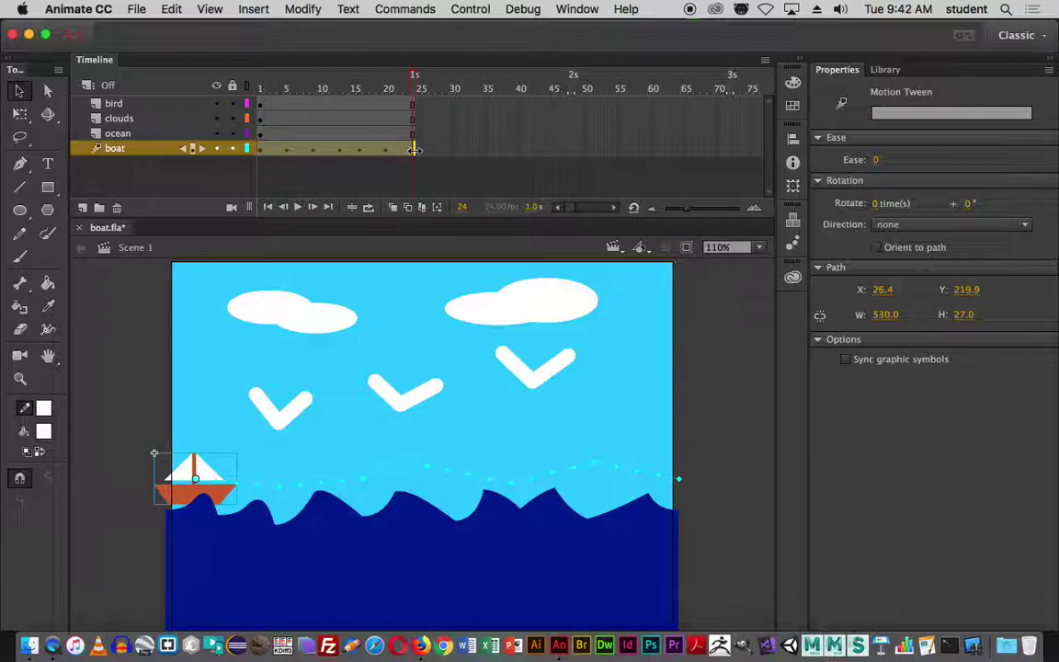
left_click_drag(415, 150, 571, 154)
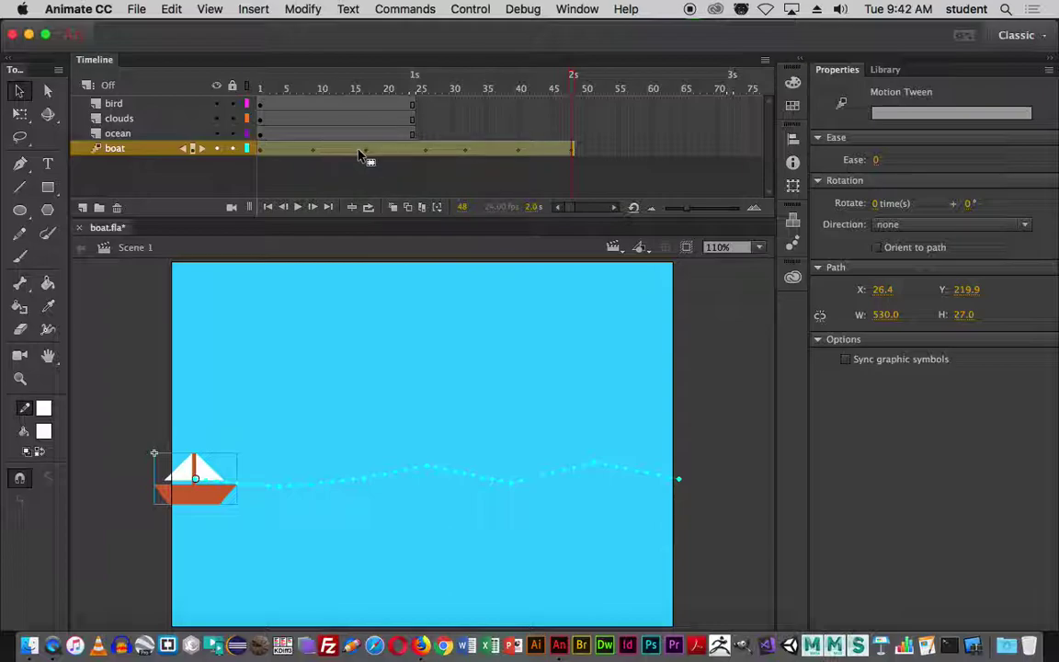
- Select frame 48 on the bird, clouds and ocean layers together and insert frames to extend all three
left_click(572, 105)
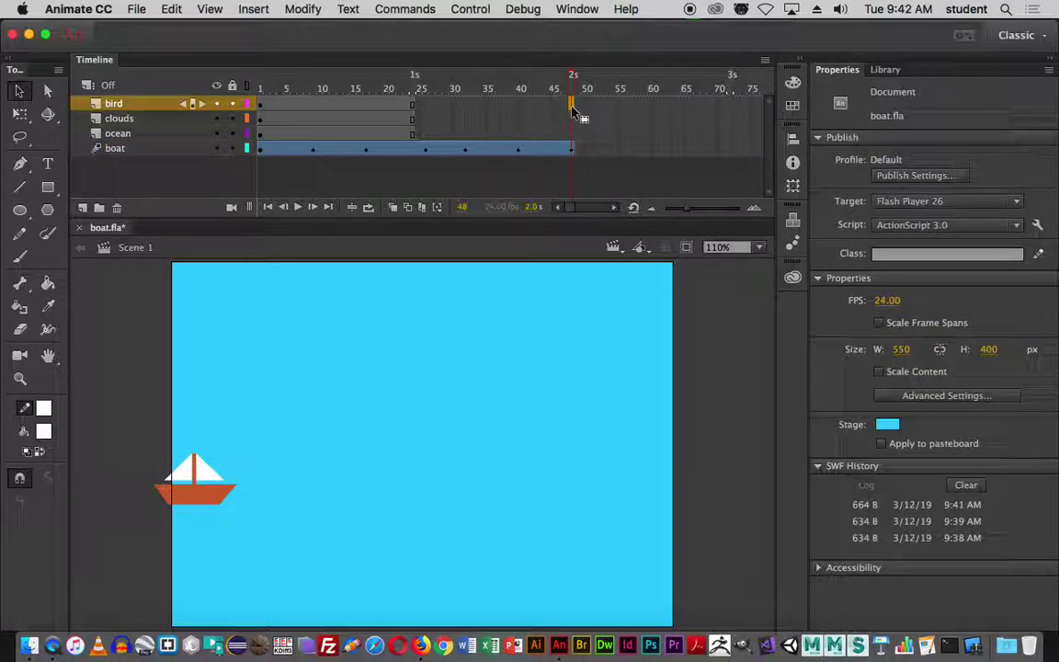
left_click_drag(572, 110, 572, 138)
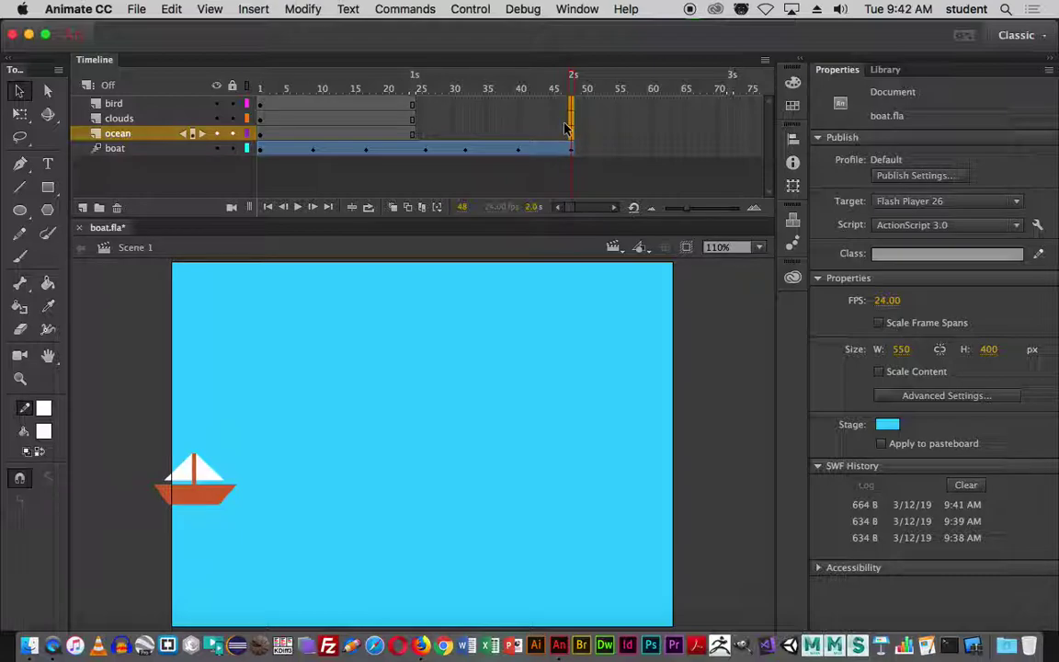
right_click(571, 119)
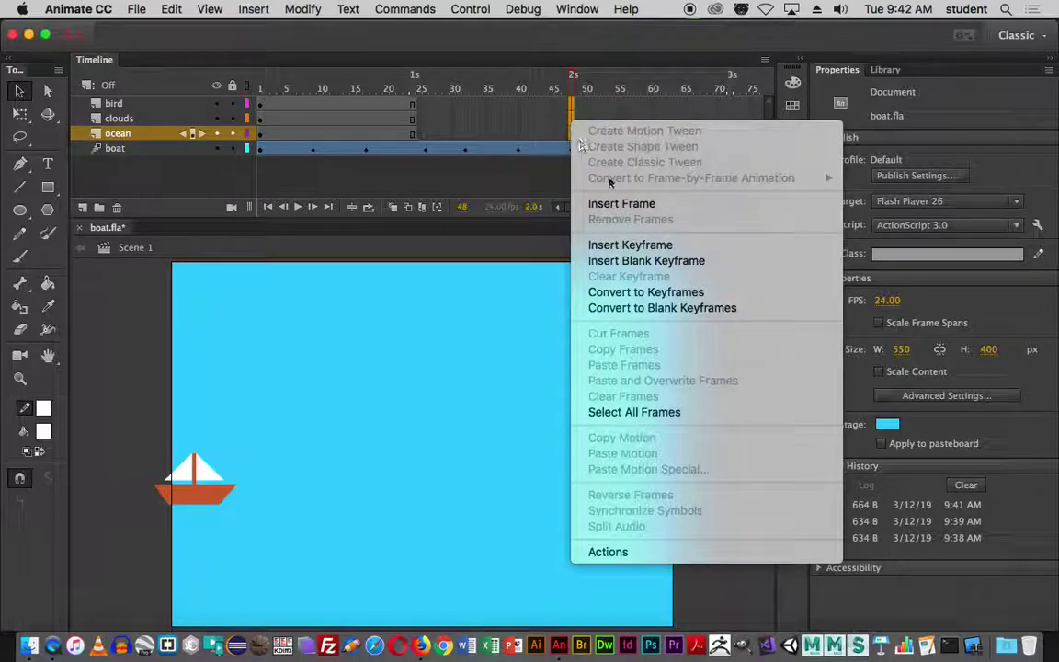
left_click(625, 204)
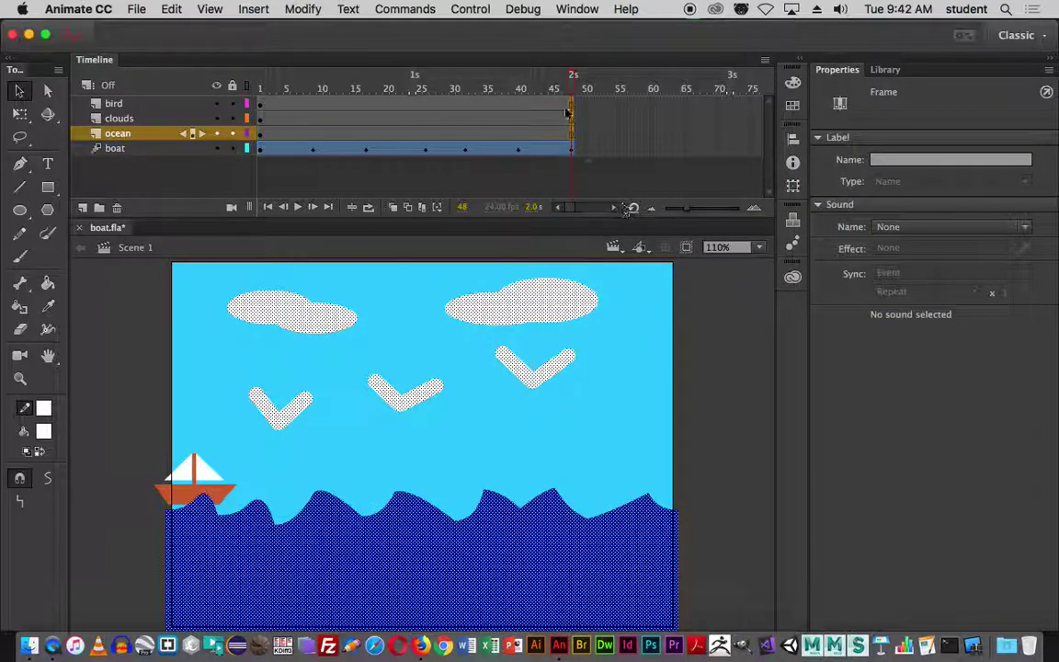
- Clear the artwork selection, scrub the lengthened timeline, and test the slower boat animation in the player window
left_click(726, 378)
left_click_drag(573, 85, 331, 87)
key("super+Return")
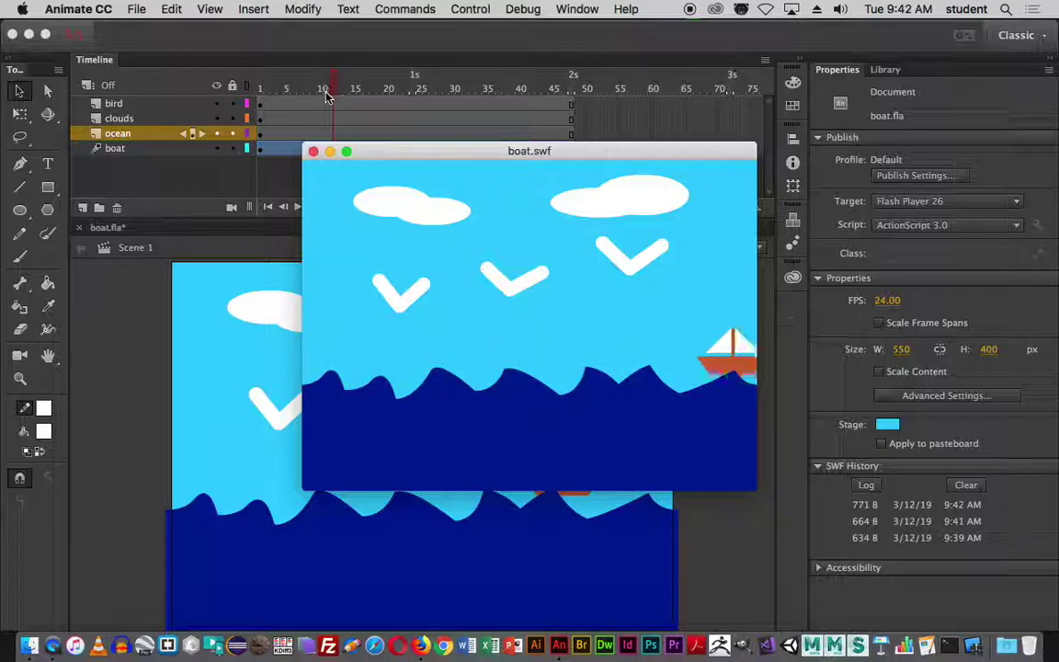
left_click(313, 152)
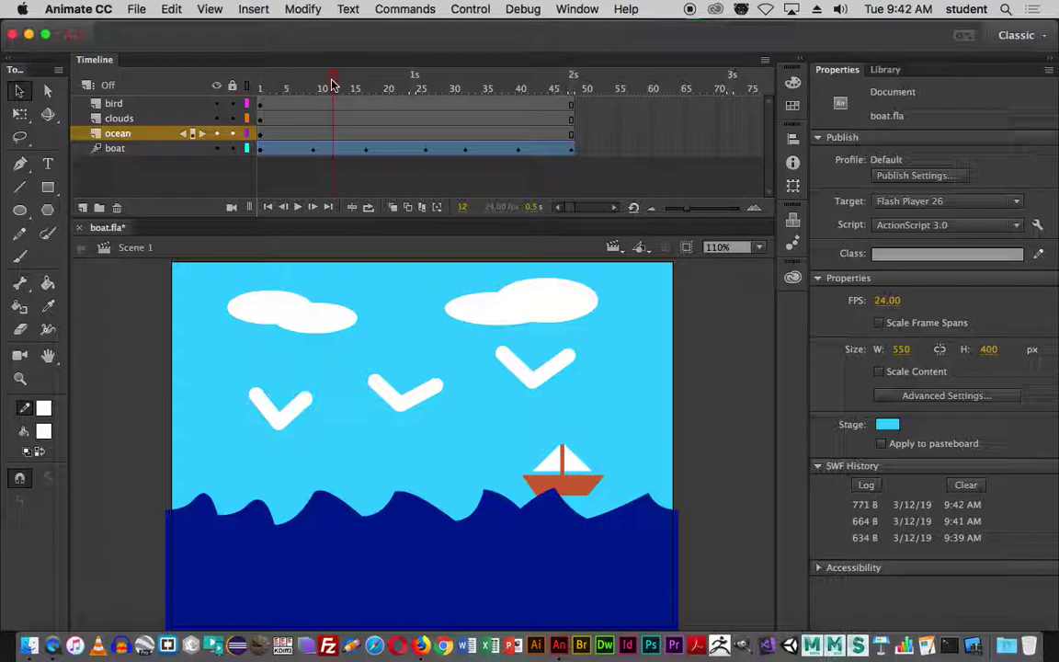